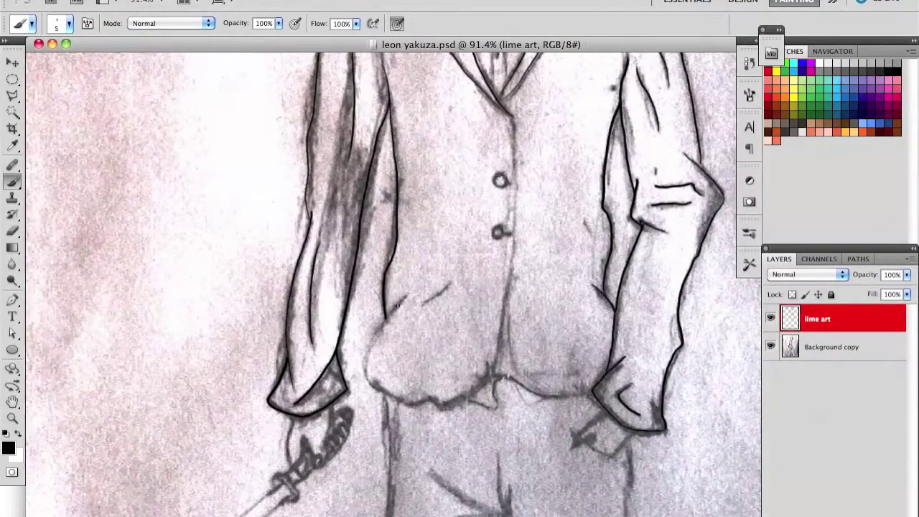
Try several strokes along the jacket's lower edge, undoing each misplaced one.
{"action": "mouse_move", "coordinate": [364, 319]}
{"action": "left_mouse_down"}
{"action": "mouse_move", "coordinate": [453, 406]}
{"action": "mouse_move", "coordinate": [589, 395]}
{"action": "left_mouse_up"}
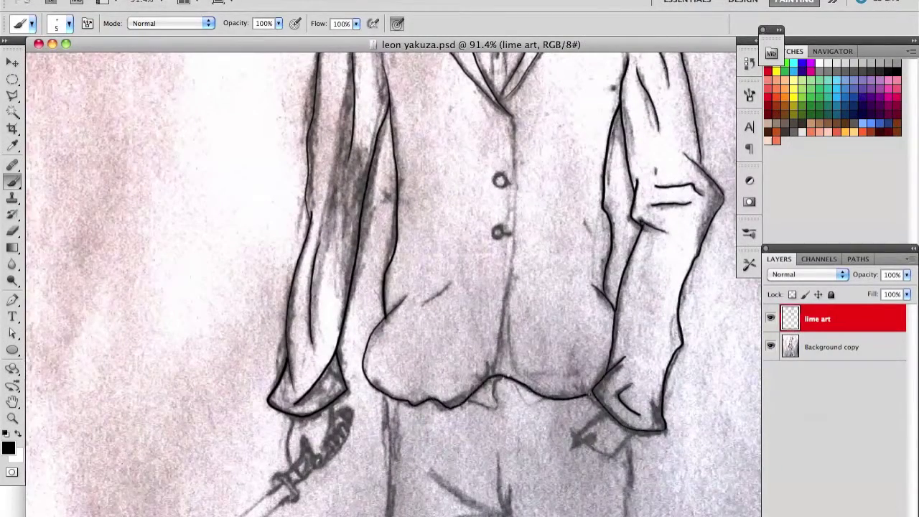
{"action": "key", "text": "ctrl+z"}
{"action": "left_click_drag", "start_coordinate": [407, 294], "coordinate": [446, 411]}
{"action": "key", "text": "ctrl+z"}
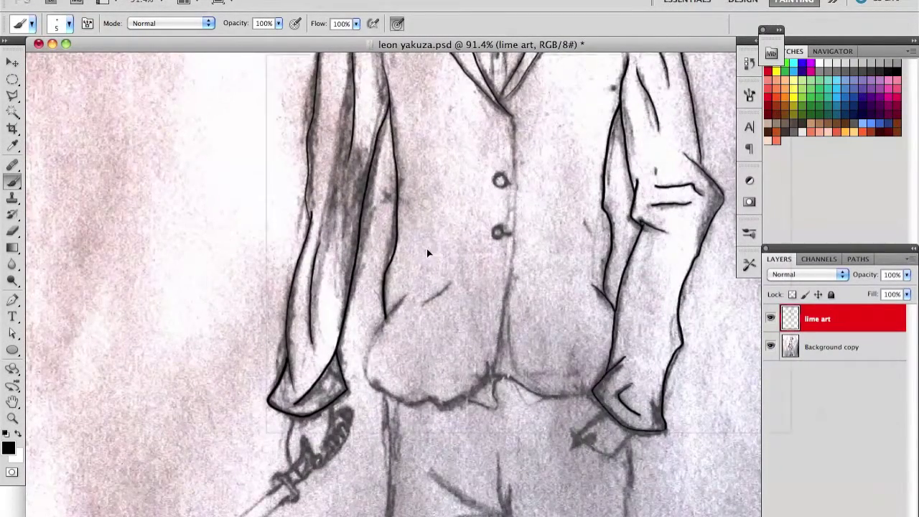
{"action": "left_click_drag", "start_coordinate": [403, 300], "coordinate": [509, 316]}
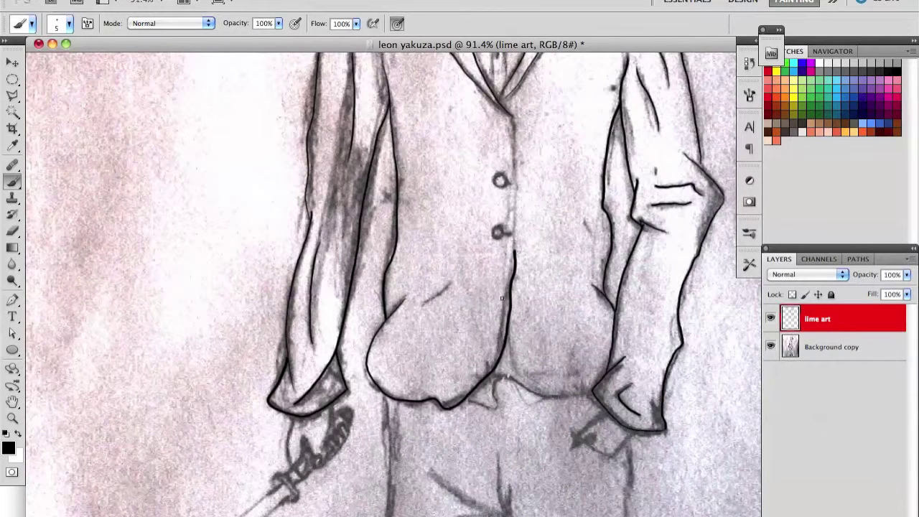
{"action": "key", "text": "ctrl+z"}
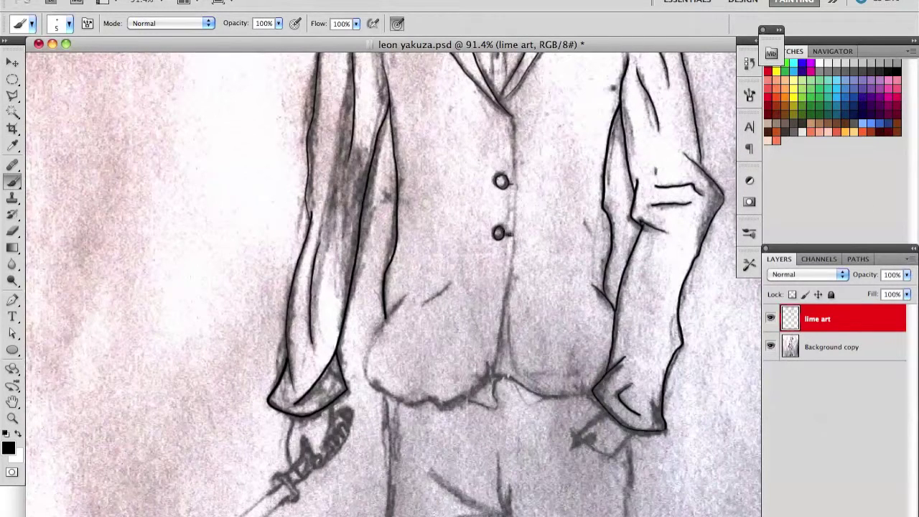
Ink the jacket's right front edge down to the hem, plus a crease and lower-left hem.
{"action": "left_click_drag", "start_coordinate": [515, 128], "coordinate": [463, 395]}
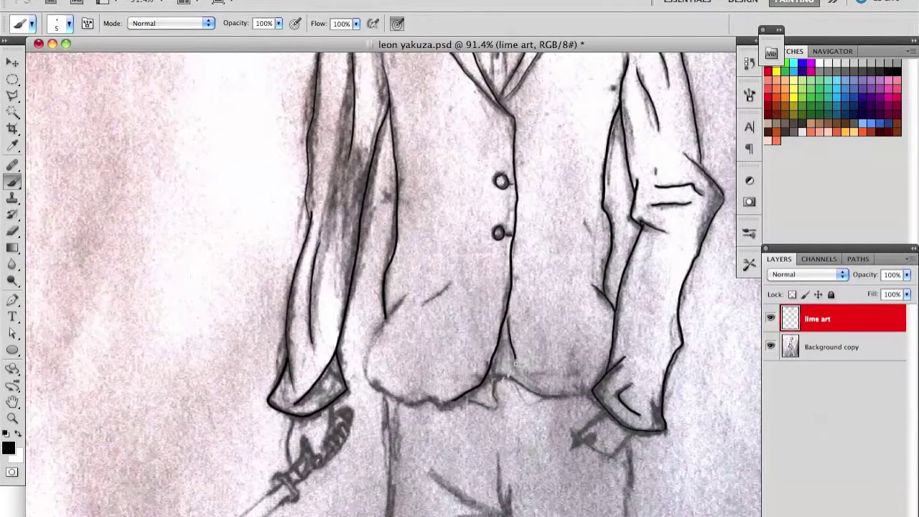
{"action": "mouse_move", "coordinate": [425, 303]}
{"action": "left_mouse_down"}
{"action": "mouse_move", "coordinate": [450, 286]}
{"action": "mouse_move", "coordinate": [456, 399]}
{"action": "left_mouse_up"}
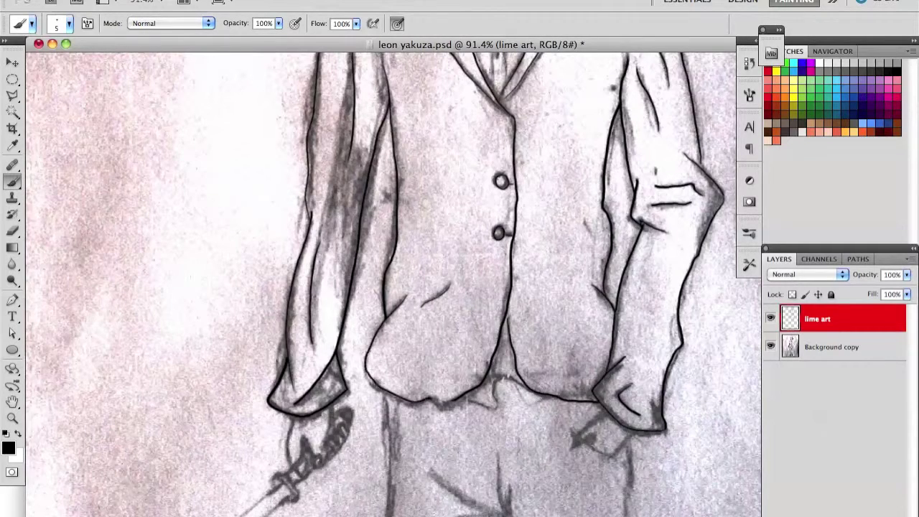
{"action": "scroll", "coordinate": [562, 266], "scroll_direction": "down", "scroll_amount": 3}
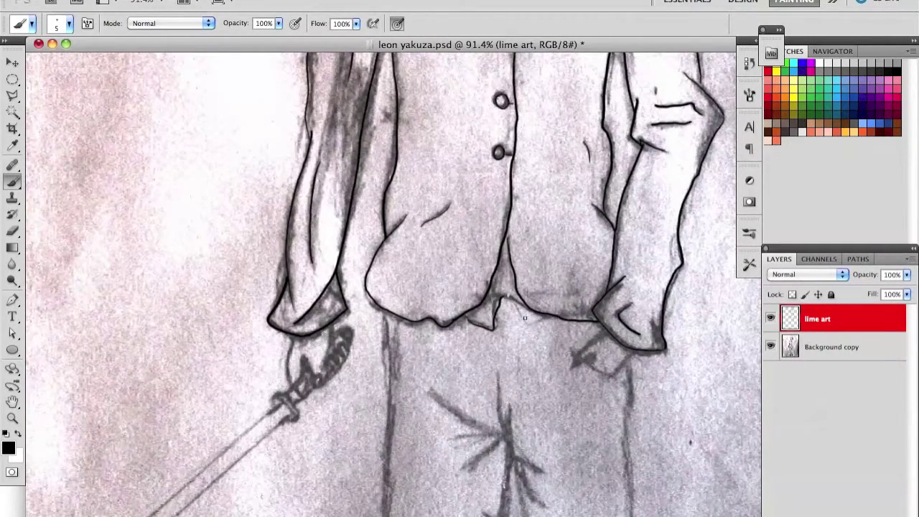
{"action": "left_click_drag", "start_coordinate": [501, 274], "coordinate": [563, 485]}
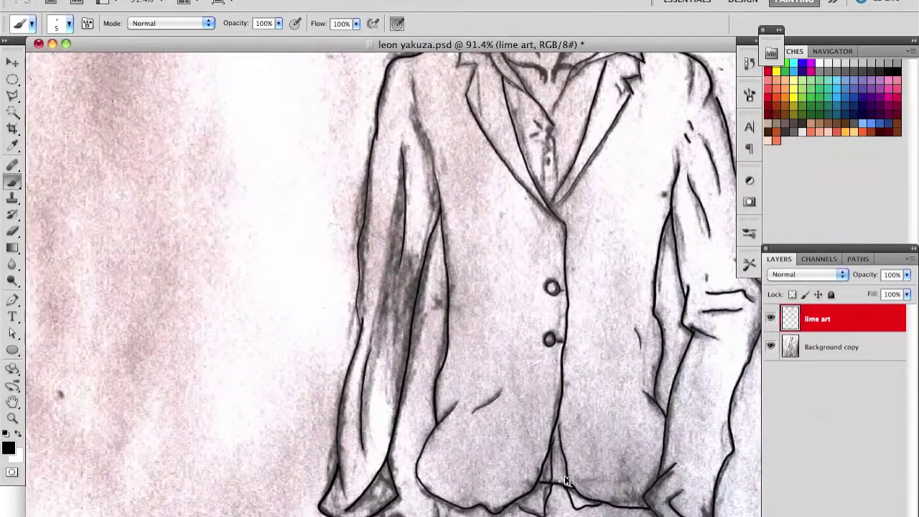
{"action": "scroll", "coordinate": [567, 490], "scroll_direction": "down", "scroll_amount": 5}
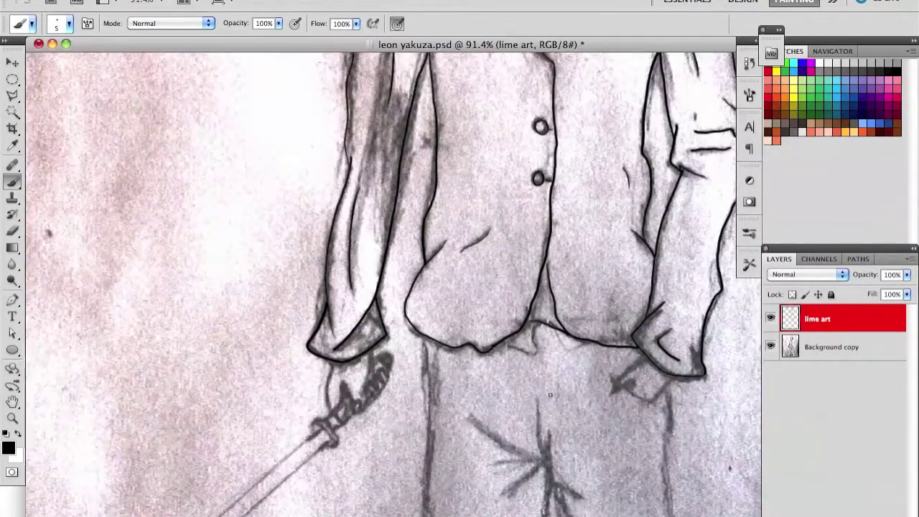
{"action": "scroll", "coordinate": [517, 402], "scroll_direction": "down", "scroll_amount": 4}
{"action": "scroll", "coordinate": [467, 285], "scroll_direction": "down", "scroll_amount": 5}
{"action": "scroll", "coordinate": [467, 285], "scroll_direction": "up", "scroll_amount": 5}
Ink the left trouser leg outline and undo stray strokes near the shoe.
{"action": "left_click_drag", "start_coordinate": [451, 440], "coordinate": [443, 72]}
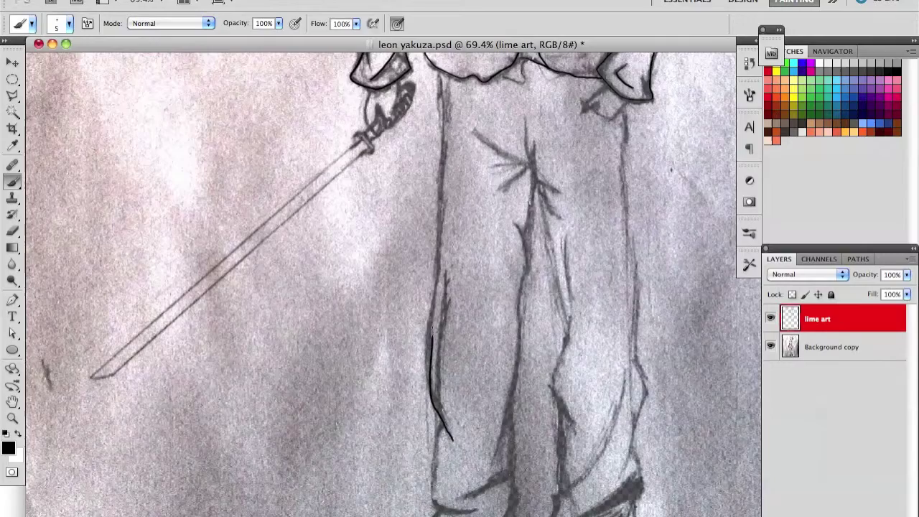
{"action": "left_click_drag", "start_coordinate": [437, 412], "coordinate": [445, 277]}
{"action": "scroll", "coordinate": [459, 206], "scroll_direction": "down", "scroll_amount": 3}
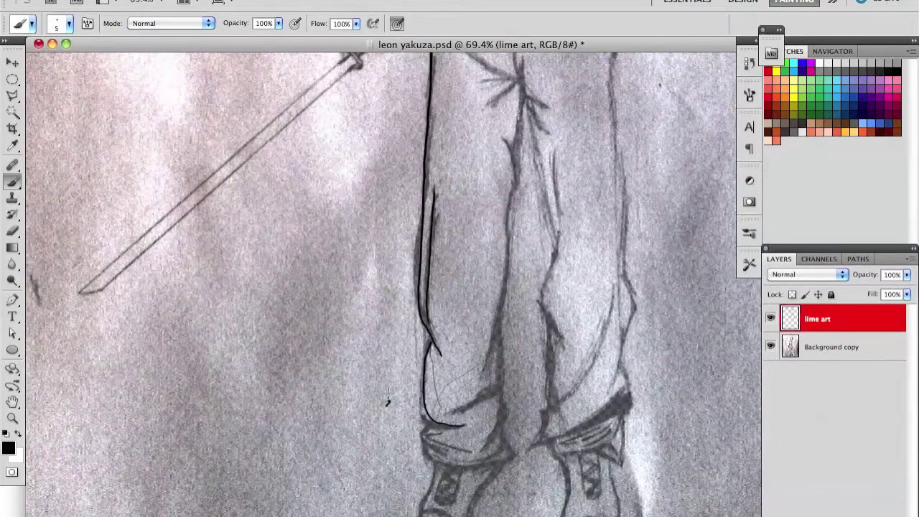
{"action": "key", "text": "ctrl+alt+z"}
{"action": "key", "text": "ctrl+alt+z"}
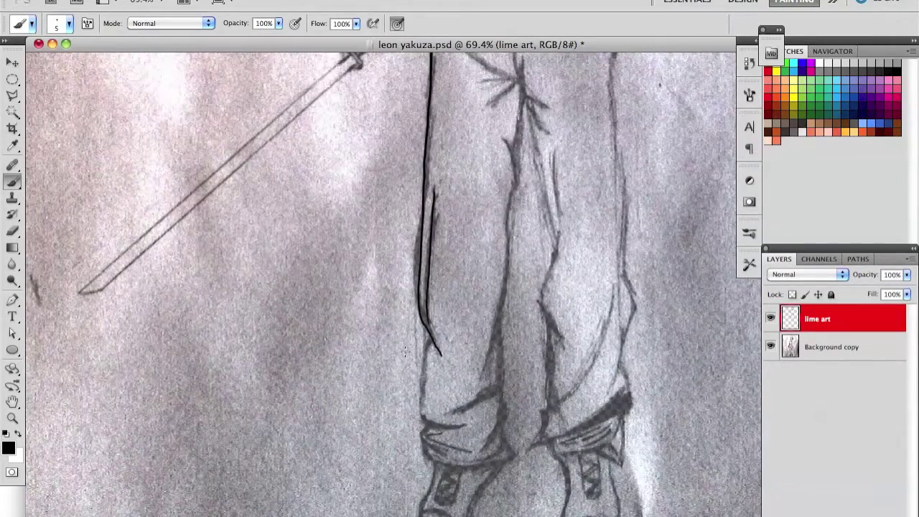
{"action": "key", "text": "r"}
Rotate the view about 50° and ink the shoe's upper edge, left edge, sole and toe.
{"action": "left_click_drag", "start_coordinate": [524, 375], "coordinate": [431, 381]}
{"action": "mouse_move", "coordinate": [363, 366]}
{"action": "left_mouse_down"}
{"action": "mouse_move", "coordinate": [347, 320]}
{"action": "mouse_move", "coordinate": [419, 279]}
{"action": "left_mouse_up"}
{"action": "left_click_drag", "start_coordinate": [318, 370], "coordinate": [324, 386]}
{"action": "left_click_drag", "start_coordinate": [374, 417], "coordinate": [407, 382]}
{"action": "left_click_drag", "start_coordinate": [420, 349], "coordinate": [591, 265]}
Add further outline strokes along the trouser legs, touching up with the eraser.
{"action": "scroll", "coordinate": [468, 325], "scroll_direction": "down", "scroll_amount": 2}
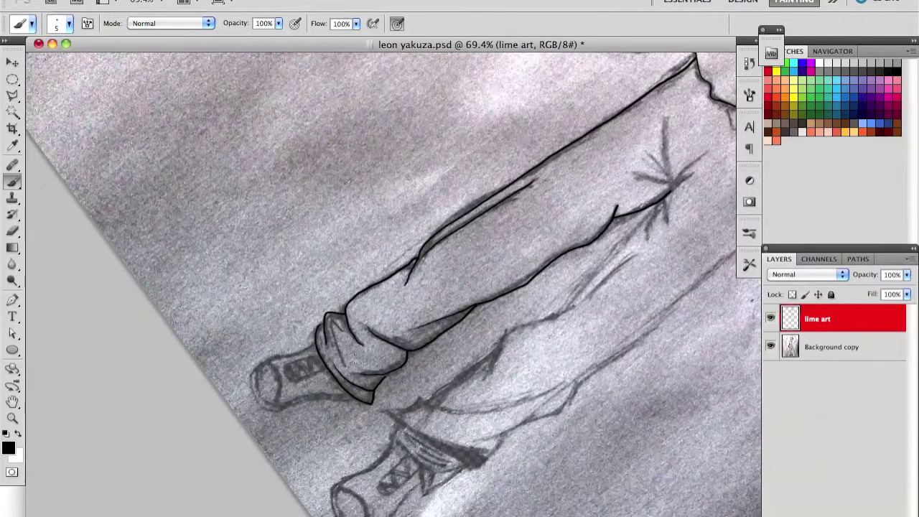
{"action": "scroll", "coordinate": [575, 271], "scroll_direction": "right", "scroll_amount": 3}
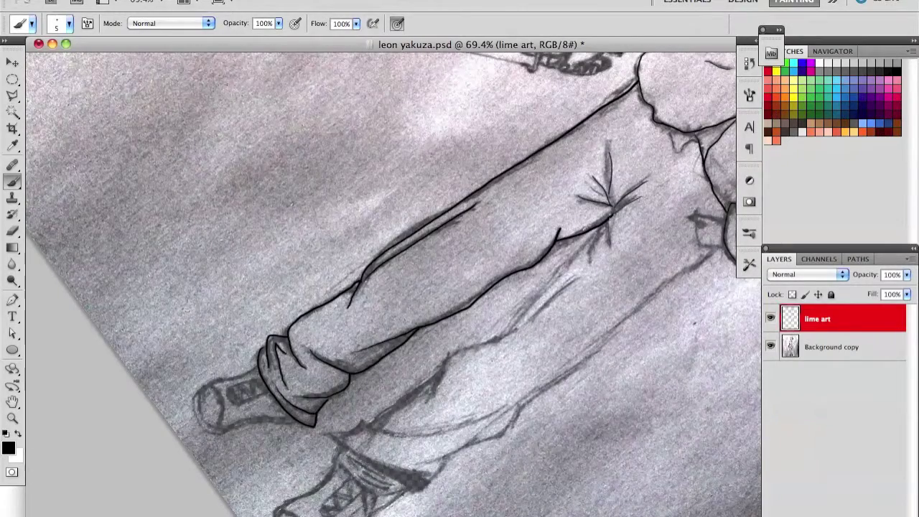
{"action": "left_click_drag", "start_coordinate": [505, 340], "coordinate": [596, 237]}
{"action": "left_click_drag", "start_coordinate": [431, 395], "coordinate": [513, 330]}
{"action": "scroll", "coordinate": [503, 324], "scroll_direction": "down", "scroll_amount": 3}
{"action": "key", "text": "e"}
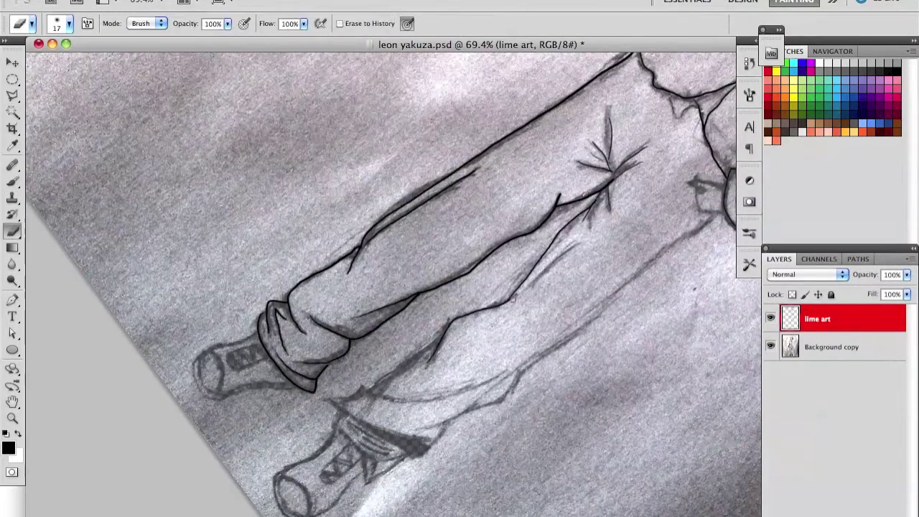
{"action": "key", "text": "b"}
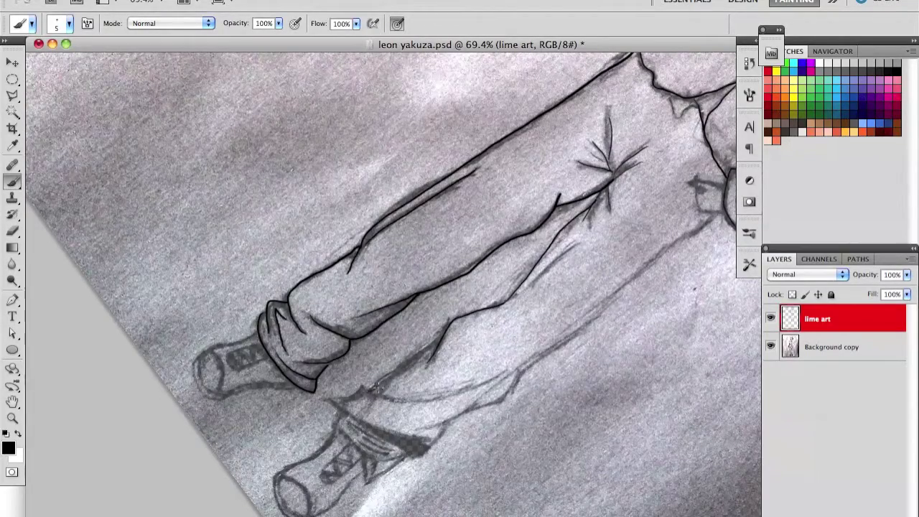
With the legs rotated horizontal, ink the upper trouser outline, cuff and crease line.
{"action": "key", "text": "r"}
{"action": "left_click_drag", "start_coordinate": [446, 326], "coordinate": [501, 345]}
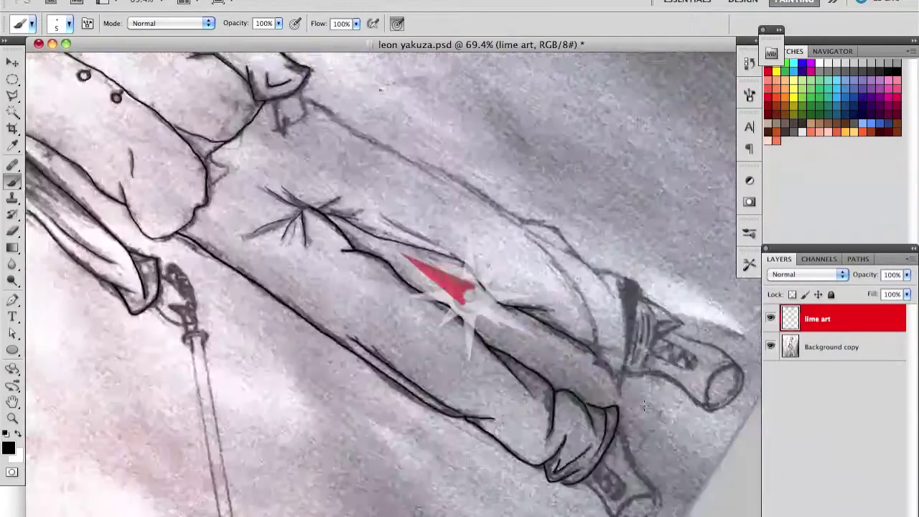
{"action": "mouse_move", "coordinate": [375, 411]}
{"action": "left_mouse_down"}
{"action": "mouse_move", "coordinate": [613, 242]}
{"action": "mouse_move", "coordinate": [716, 294]}
{"action": "mouse_move", "coordinate": [669, 208]}
{"action": "left_mouse_up"}
{"action": "mouse_move", "coordinate": [535, 230]}
{"action": "left_mouse_down"}
{"action": "mouse_move", "coordinate": [644, 218]}
{"action": "mouse_move", "coordinate": [698, 270]}
{"action": "left_mouse_up"}
{"action": "key", "text": "ctrl+z"}
{"action": "left_click_drag", "start_coordinate": [287, 275], "coordinate": [535, 228]}
{"action": "key", "text": "e"}
{"action": "key", "text": "b"}
{"action": "left_click_drag", "start_coordinate": [439, 313], "coordinate": [481, 293]}
{"action": "scroll", "coordinate": [481, 293], "scroll_direction": "down", "scroll_amount": 1}
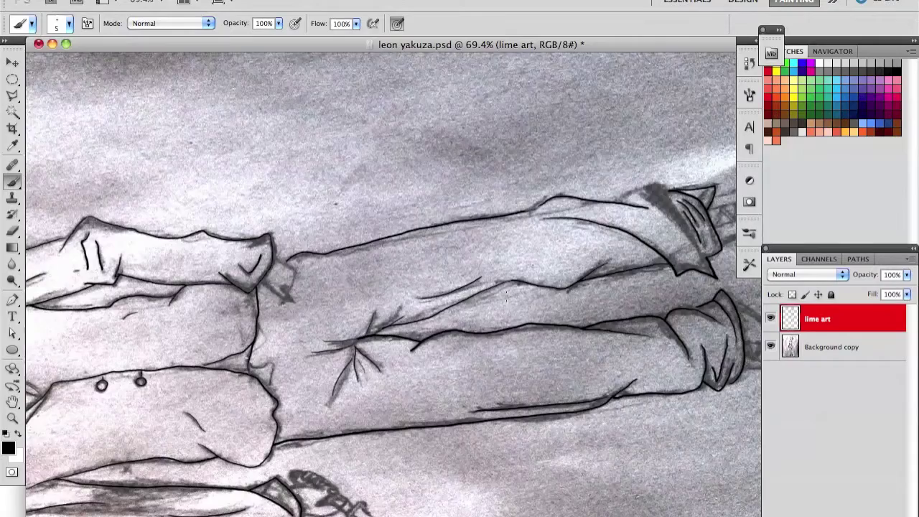
Rotate the legs upright and retrace the left shoe's outline and toe.
{"action": "key", "text": "r"}
{"action": "left_click_drag", "start_coordinate": [502, 215], "coordinate": [313, 402]}
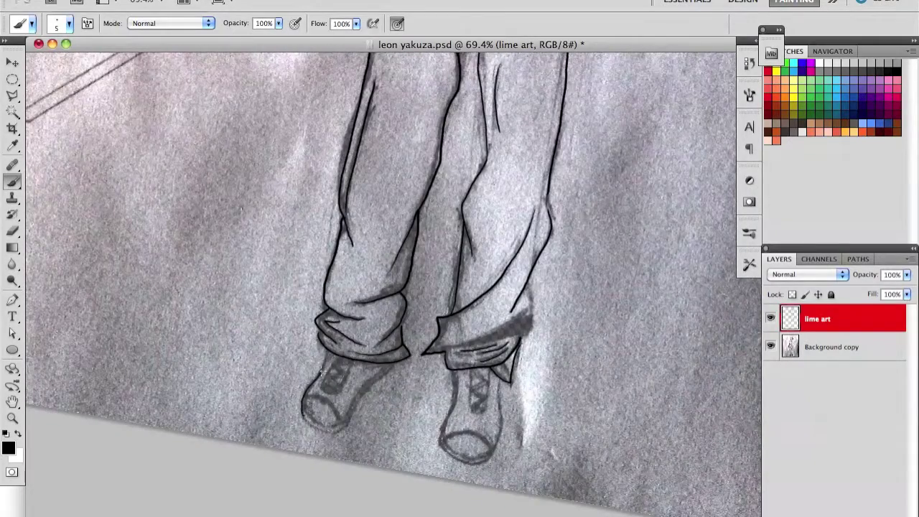
{"action": "key", "text": "ctrl+z"}
{"action": "left_click_drag", "start_coordinate": [320, 380], "coordinate": [314, 425]}
{"action": "key", "text": "e"}
{"action": "key", "text": "b"}
{"action": "left_click_drag", "start_coordinate": [302, 395], "coordinate": [335, 408]}
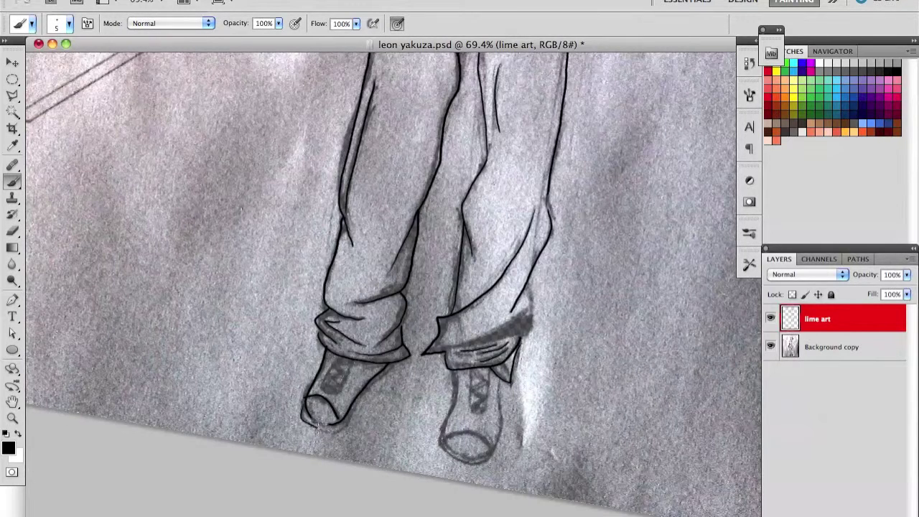
{"action": "key", "text": "p"}
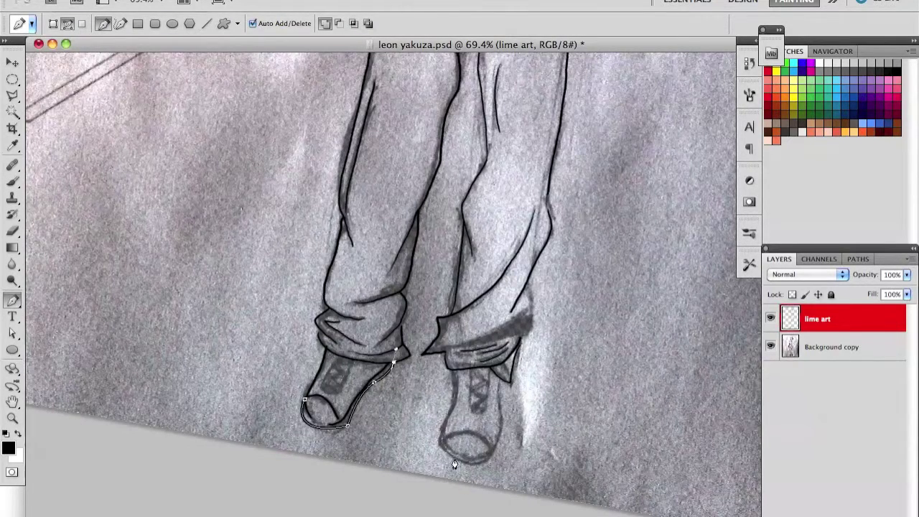
Zoom in on the shoes and ink the shoe's lower outline.
{"action": "key", "text": "b"}
{"action": "key", "text": "ctrl+plus"}
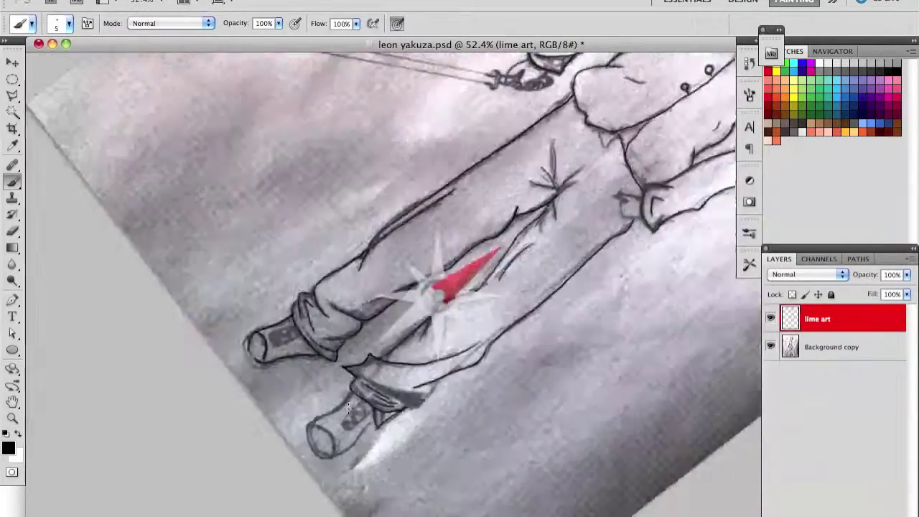
{"action": "left_click_drag", "start_coordinate": [347, 407], "coordinate": [196, 266]}
{"action": "mouse_move", "coordinate": [203, 230]}
{"action": "left_mouse_down"}
{"action": "mouse_move", "coordinate": [395, 326]}
{"action": "mouse_move", "coordinate": [522, 423]}
{"action": "left_mouse_up"}
Ink the right trouser cuff's edge, long line and two crease lines.
{"action": "mouse_move", "coordinate": [438, 307]}
{"action": "left_mouse_down"}
{"action": "mouse_move", "coordinate": [649, 219]}
{"action": "mouse_move", "coordinate": [647, 256]}
{"action": "left_mouse_up"}
{"action": "key", "text": "ctrl+z"}
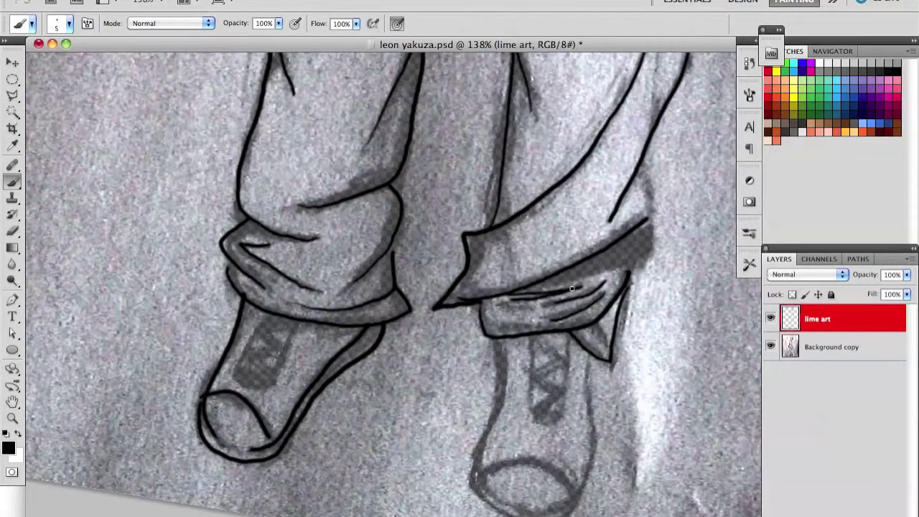
{"action": "key", "text": "ctrl+z"}
{"action": "left_click_drag", "start_coordinate": [438, 308], "coordinate": [646, 260]}
{"action": "left_click_drag", "start_coordinate": [643, 170], "coordinate": [644, 262]}
{"action": "left_click_drag", "start_coordinate": [466, 303], "coordinate": [649, 220]}
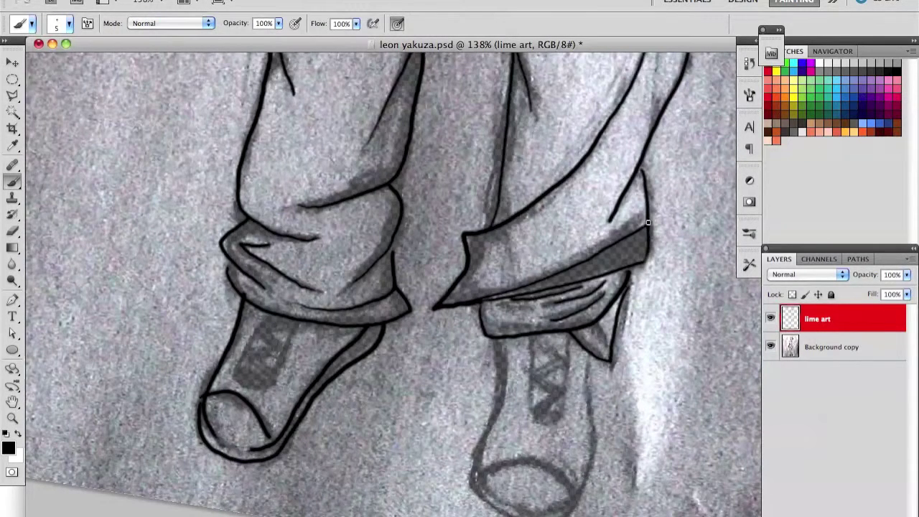
{"action": "left_click_drag", "start_coordinate": [488, 246], "coordinate": [572, 203]}
{"action": "left_click_drag", "start_coordinate": [467, 291], "coordinate": [624, 227]}
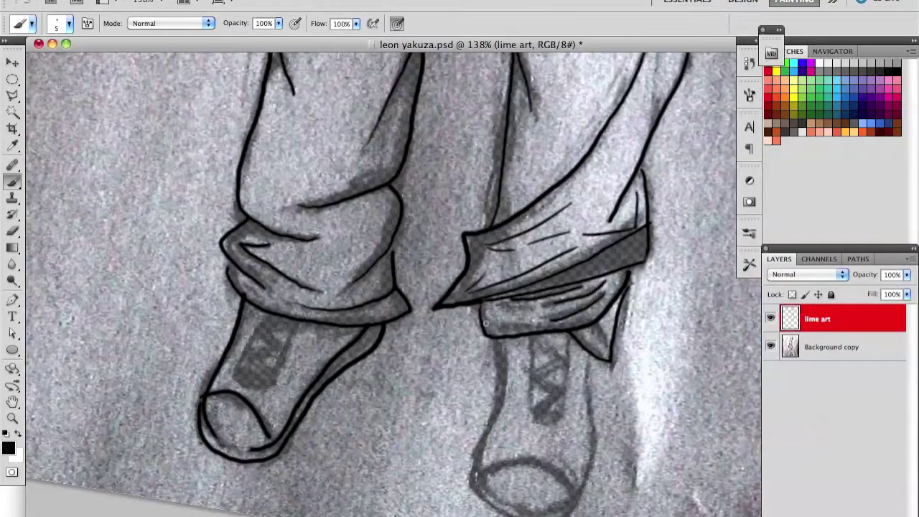
Ink the right boot's left outline, enlarge the brush to 5, and check the inking without Background copy.
{"action": "scroll", "coordinate": [485, 323], "scroll_direction": "down", "scroll_amount": 1}
{"action": "scroll", "coordinate": [431, 359], "scroll_direction": "right", "scroll_amount": 3}
{"action": "scroll", "coordinate": [409, 389], "scroll_direction": "down", "scroll_amount": 1}
{"action": "mouse_move", "coordinate": [382, 460]}
{"action": "left_mouse_down"}
{"action": "mouse_move", "coordinate": [408, 390]}
{"action": "mouse_move", "coordinate": [405, 325]}
{"action": "mouse_move", "coordinate": [497, 337]}
{"action": "left_mouse_up"}
{"action": "right_click", "coordinate": [380, 337]}
{"action": "key", "text": "Escape"}
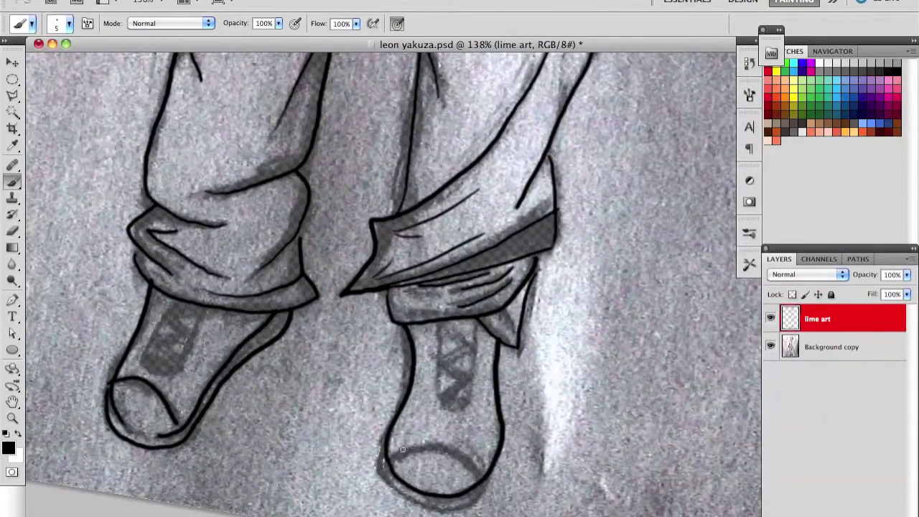
{"action": "left_click", "coordinate": [771, 347]}
{"action": "key", "text": "bracketright"}
{"action": "key", "text": "bracketright"}
{"action": "left_click", "coordinate": [770, 347]}
Stroke a black pen path along the boot edge, then shrink the brush to 3.
{"action": "key", "text": "p"}
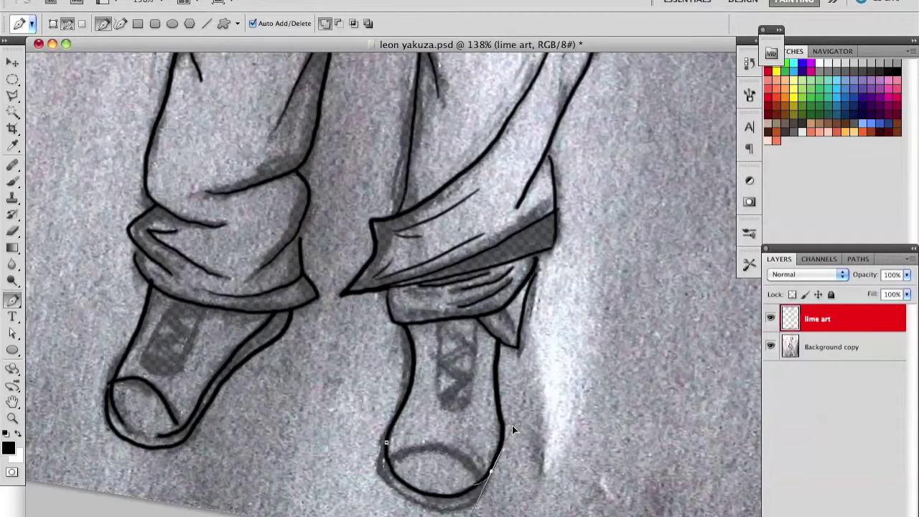
{"action": "left_click_drag", "start_coordinate": [499, 454], "coordinate": [516, 388]}
{"action": "key", "text": "b"}
{"action": "key", "text": "Return"}
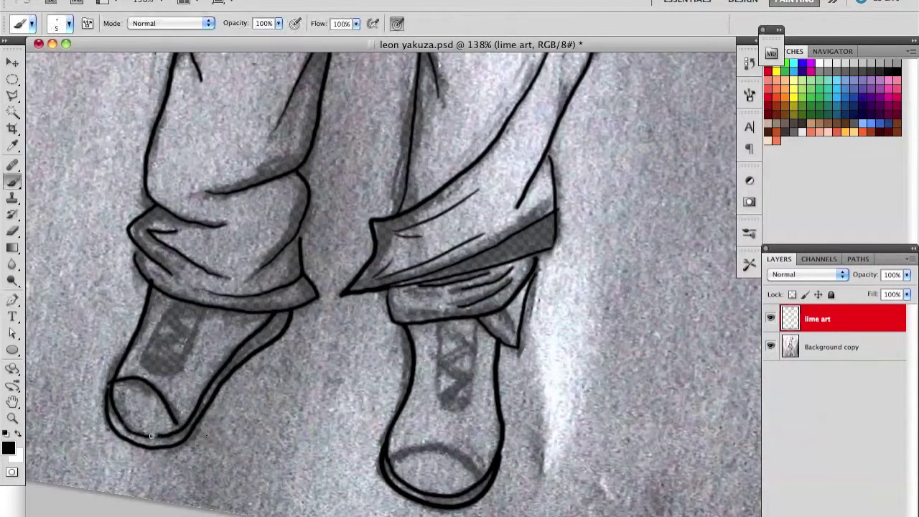
{"action": "key", "text": "bracketleft"}
{"action": "key", "text": "bracketleft"}
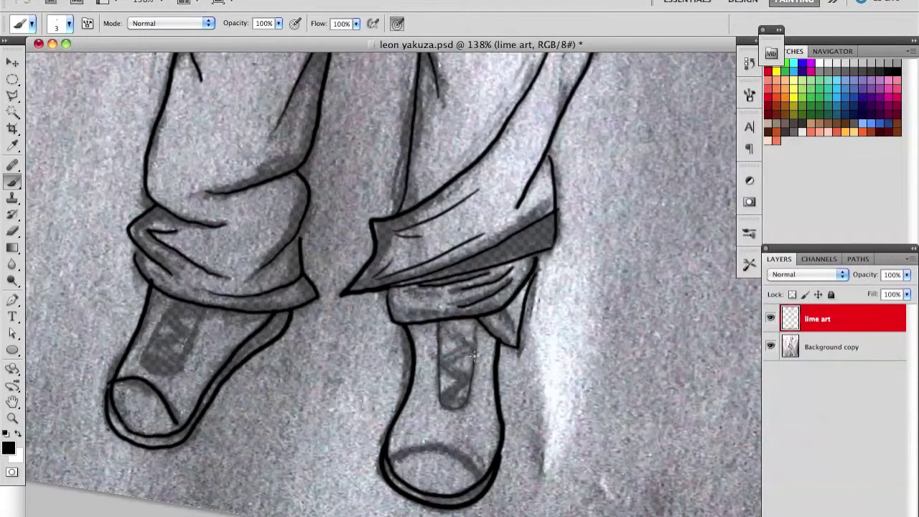
Shade the left boot's tongue and hatch the right boot's tongue dark.
{"action": "left_click_drag", "start_coordinate": [176, 371], "coordinate": [165, 311]}
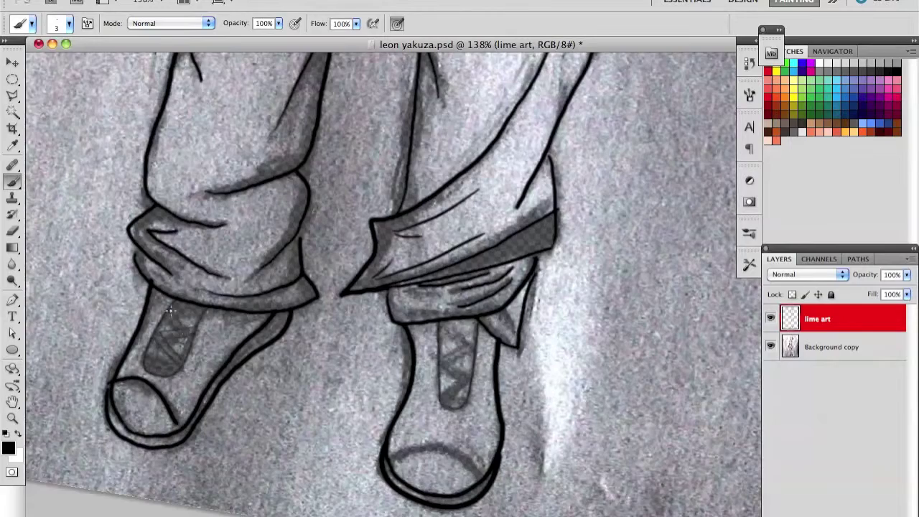
{"action": "left_click_drag", "start_coordinate": [471, 368], "coordinate": [446, 339]}
{"action": "key", "text": "e"}
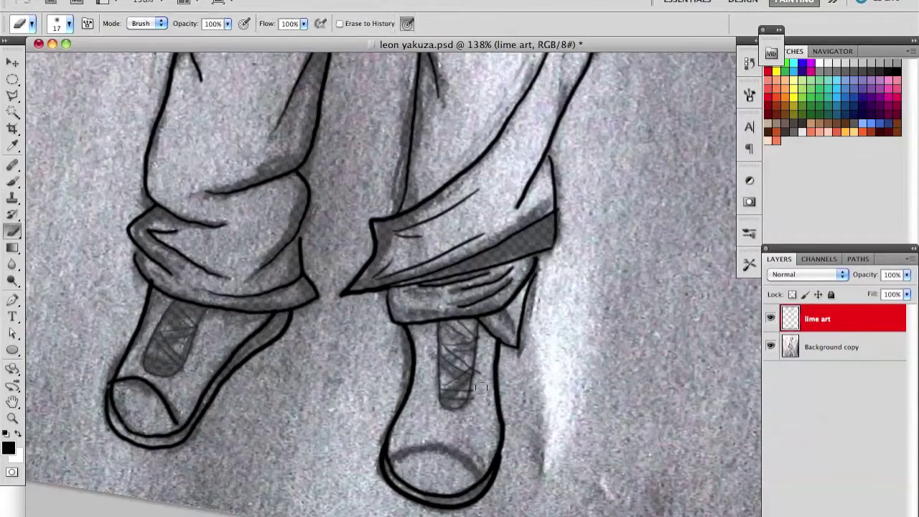
{"action": "scroll", "coordinate": [459, 383], "scroll_direction": "up", "scroll_amount": 10}
{"action": "key", "text": "b"}
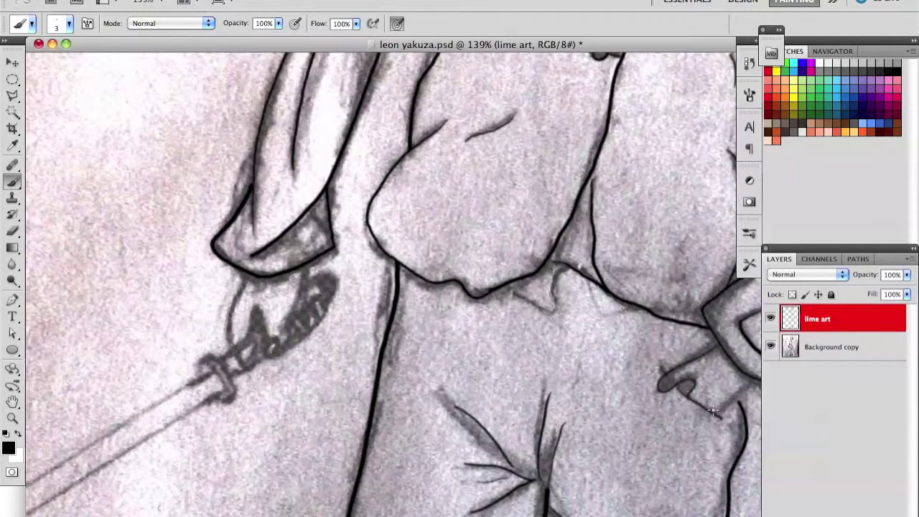
Paint hatching inside the sword hilt and darken the line along the guard.
{"action": "scroll", "coordinate": [459, 338], "scroll_direction": "down", "scroll_amount": 2}
{"action": "mouse_move", "coordinate": [267, 305]}
{"action": "left_mouse_down"}
{"action": "mouse_move", "coordinate": [278, 317]}
{"action": "mouse_move", "coordinate": [327, 268]}
{"action": "left_mouse_up"}
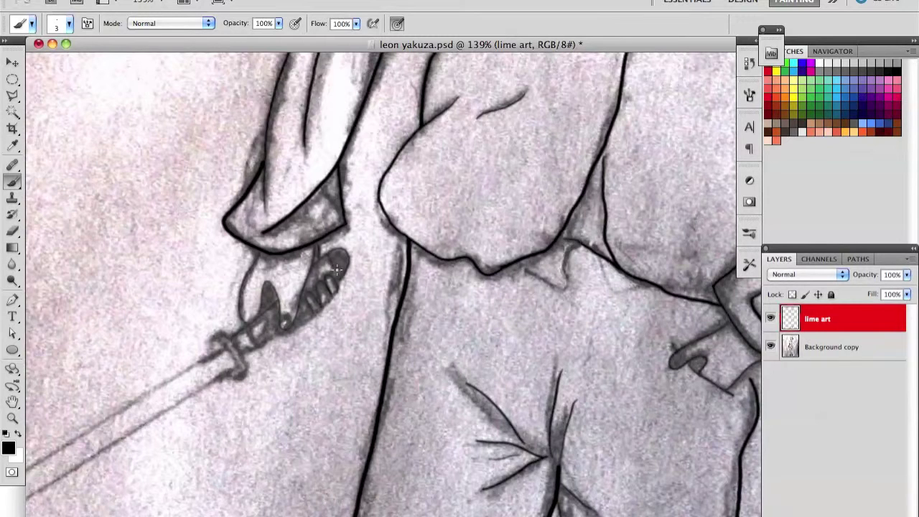
{"action": "left_click_drag", "start_coordinate": [228, 333], "coordinate": [242, 375]}
Pen a straight path from the guard to the blade tip along the lower edge, then hide the sketch layer.
{"action": "key", "text": "p"}
{"action": "scroll", "coordinate": [262, 303], "scroll_direction": "left", "scroll_amount": 3}
{"action": "scroll", "coordinate": [263, 302], "scroll_direction": "down", "scroll_amount": 2}
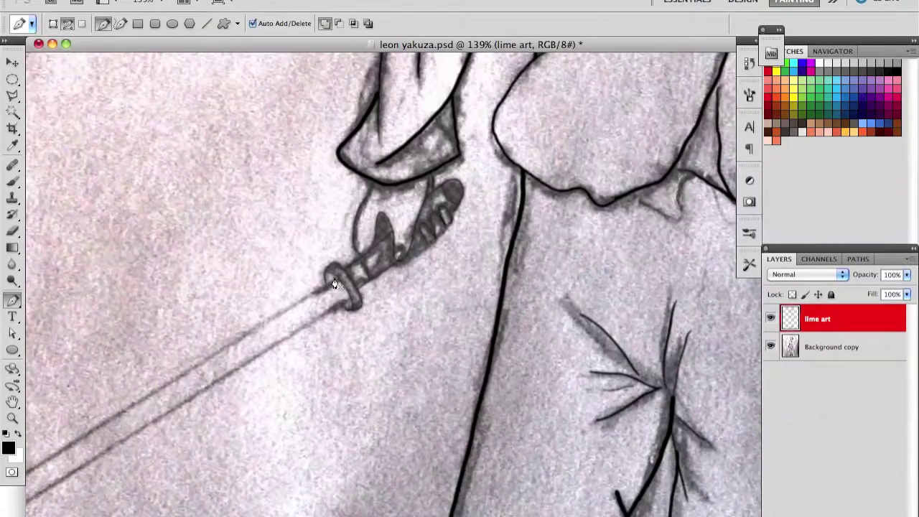
{"action": "left_click", "coordinate": [335, 281]}
{"action": "scroll", "coordinate": [335, 282], "scroll_direction": "left", "scroll_amount": 5}
{"action": "scroll", "coordinate": [335, 281], "scroll_direction": "down", "scroll_amount": 3}
{"action": "left_click", "coordinate": [77, 466]}
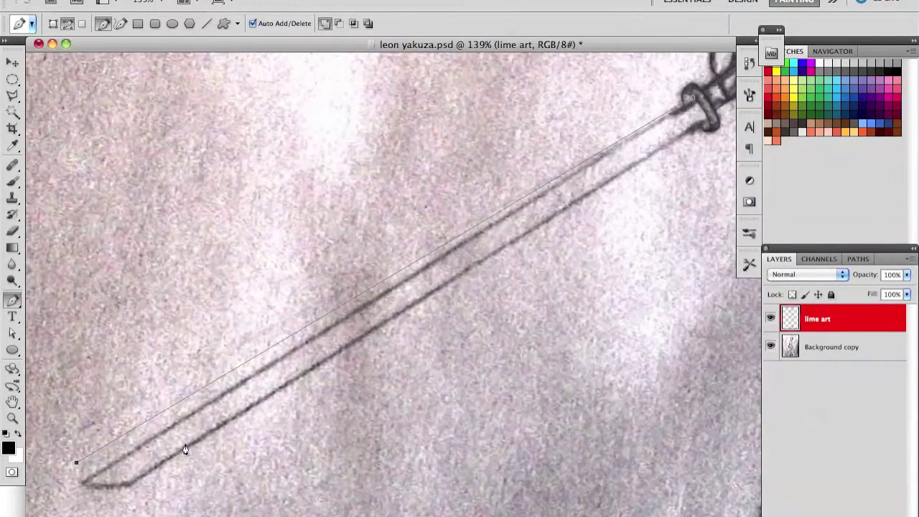
{"action": "left_click", "coordinate": [705, 137]}
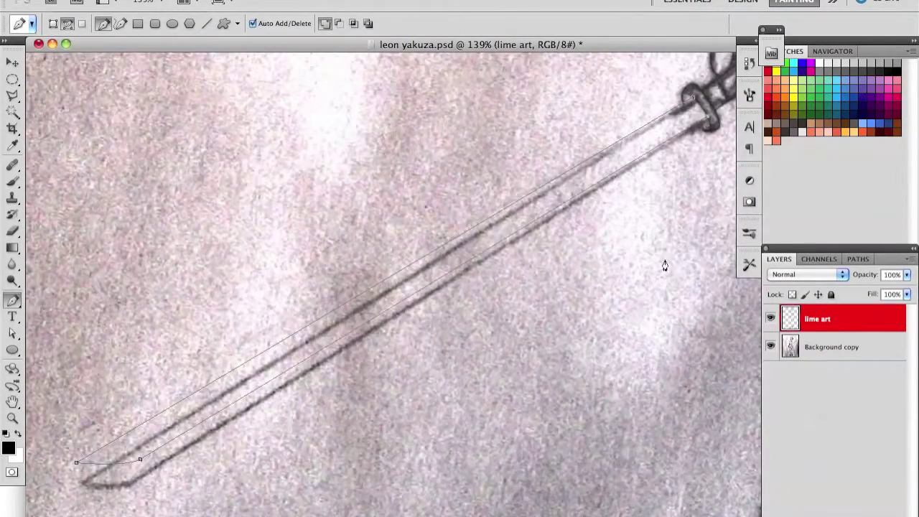
{"action": "scroll", "coordinate": [663, 262], "scroll_direction": "right", "scroll_amount": 5}
{"action": "scroll", "coordinate": [663, 262], "scroll_direction": "up", "scroll_amount": 2}
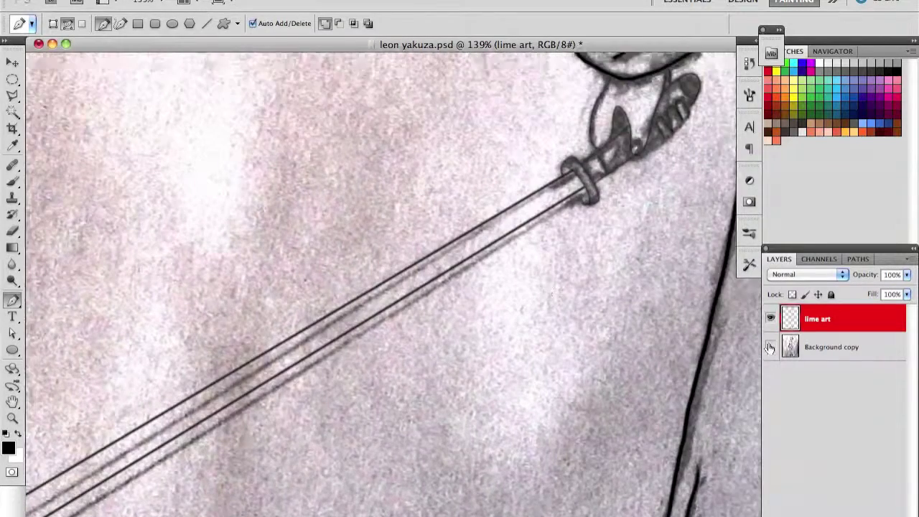
{"action": "left_click", "coordinate": [771, 347]}
Create a new layer named 'background temp' at the bottom of the stack.
{"action": "key", "text": "b"}
{"action": "key", "text": "ctrl+shift+alt+n"}
{"action": "left_click_drag", "start_coordinate": [825, 318], "coordinate": [825, 362]}
{"action": "double_click", "coordinate": [819, 374]}
{"action": "type", "text": "background temp"}
{"action": "key", "text": "Return"}
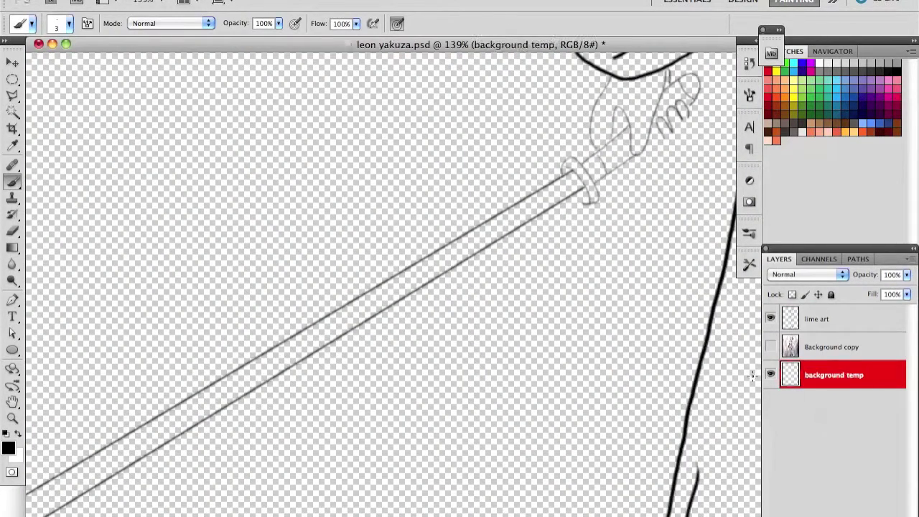
Fill 'background temp' with white, then return to a black brush.
{"action": "key", "text": "x"}
{"action": "key", "text": "g"}
{"action": "left_click", "coordinate": [455, 398]}
{"action": "scroll", "coordinate": [588, 359], "scroll_direction": "right", "scroll_amount": 3}
{"action": "key", "text": "b"}
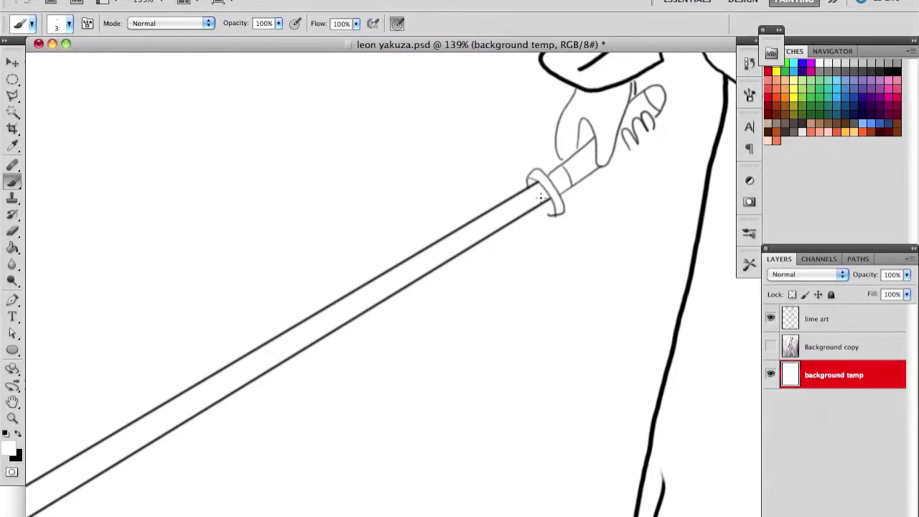
{"action": "key", "text": "x"}
Sketch small strokes around the guard ring and erase the hand's fingers and handle lines.
{"action": "key", "text": "alt+]"}
{"action": "key", "text": "e"}
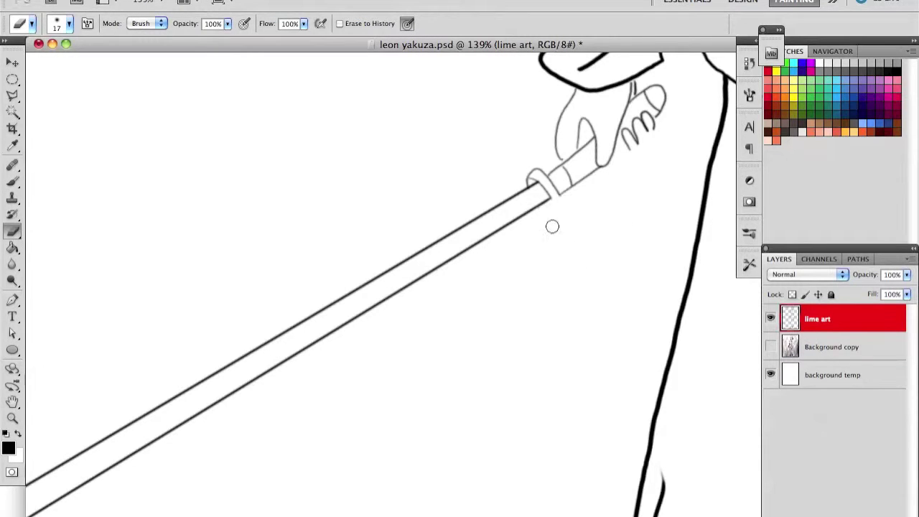
{"action": "key", "text": "b"}
{"action": "left_click_drag", "start_coordinate": [550, 201], "coordinate": [561, 210]}
{"action": "key", "text": "e"}
{"action": "mouse_move", "coordinate": [642, 122]}
{"action": "left_mouse_down"}
{"action": "mouse_move", "coordinate": [622, 147]}
{"action": "mouse_move", "coordinate": [663, 96]}
{"action": "mouse_move", "coordinate": [646, 119]}
{"action": "left_mouse_up"}
{"action": "mouse_move", "coordinate": [611, 152]}
{"action": "left_mouse_down"}
{"action": "mouse_move", "coordinate": [579, 174]}
{"action": "mouse_move", "coordinate": [550, 170]}
{"action": "mouse_move", "coordinate": [644, 93]}
{"action": "mouse_move", "coordinate": [573, 94]}
{"action": "left_mouse_up"}
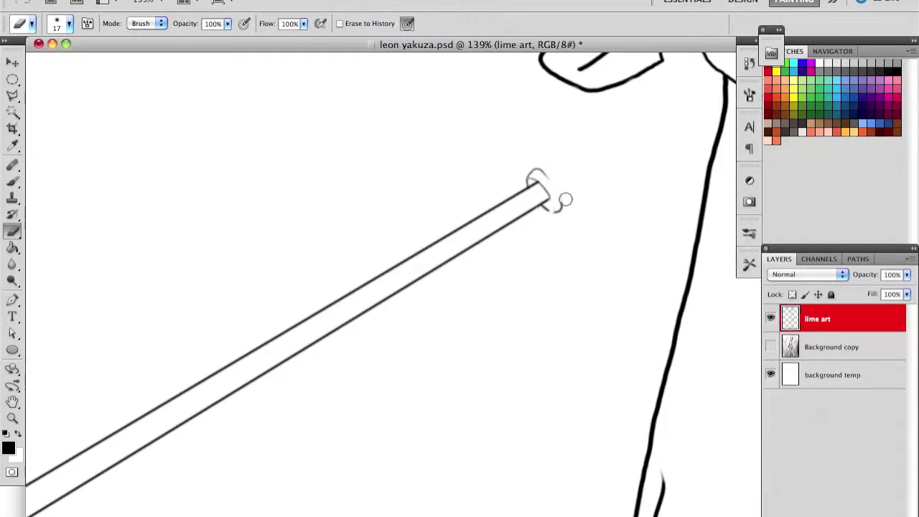
{"action": "key", "text": "b"}
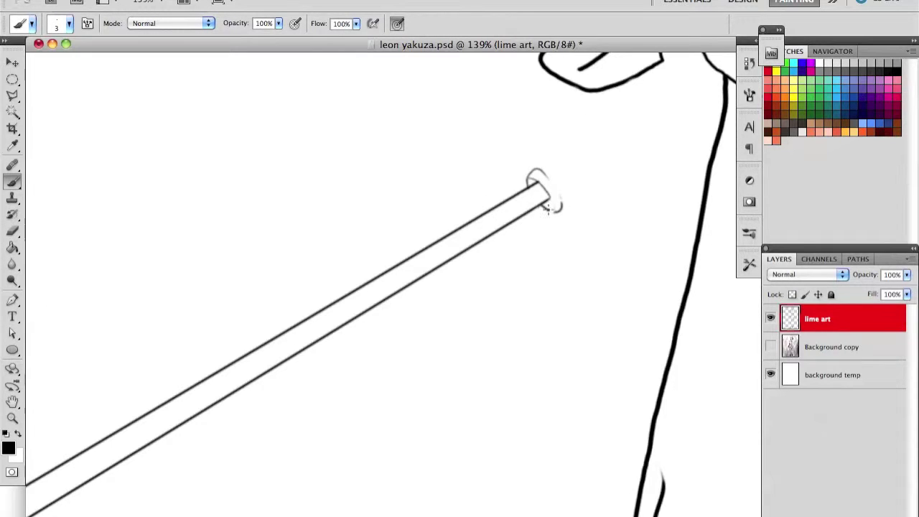
Redraw the guard's lower-right arc darker and rework its upper arc.
{"action": "left_click_drag", "start_coordinate": [542, 187], "coordinate": [553, 209]}
{"action": "key", "text": "e"}
{"action": "mouse_move", "coordinate": [545, 170]}
{"action": "left_mouse_down"}
{"action": "mouse_move", "coordinate": [559, 189]}
{"action": "mouse_move", "coordinate": [530, 178]}
{"action": "left_mouse_up"}
{"action": "key", "text": "b"}
{"action": "key", "text": "e"}
{"action": "key", "text": "b"}
Zoom in and erase the sword's oval guard.
{"action": "left_click_drag", "start_coordinate": [561, 207], "coordinate": [379, 349]}
{"action": "key", "text": "e"}
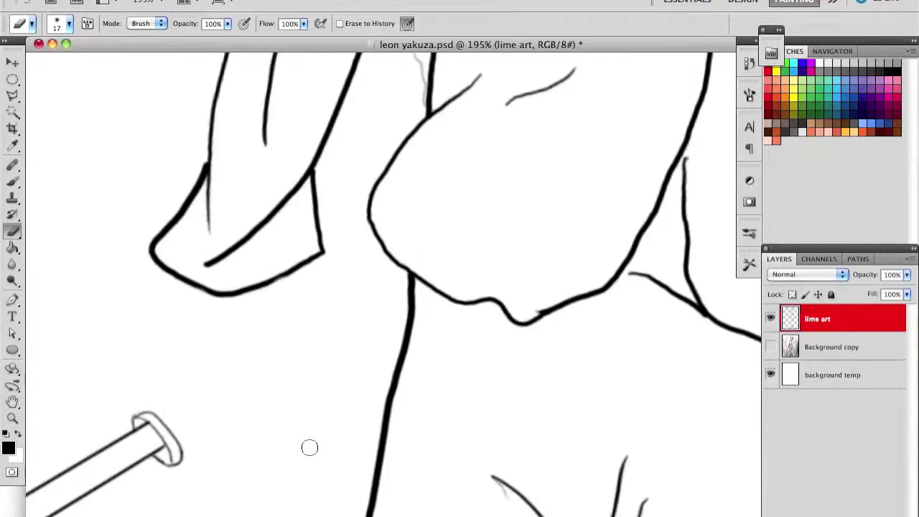
{"action": "scroll", "coordinate": [310, 447], "scroll_direction": "up", "scroll_amount": 1}
{"action": "mouse_move", "coordinate": [287, 410]}
{"action": "left_mouse_down"}
{"action": "mouse_move", "coordinate": [261, 406]}
{"action": "mouse_move", "coordinate": [234, 359]}
{"action": "mouse_move", "coordinate": [318, 352]}
{"action": "mouse_move", "coordinate": [309, 389]}
{"action": "mouse_move", "coordinate": [318, 426]}
{"action": "left_mouse_up"}
{"action": "key", "text": "p"}
Stroke the oval cap path in black, then undo it and redraw the curved cap points.
{"action": "right_click", "coordinate": [298, 388]}
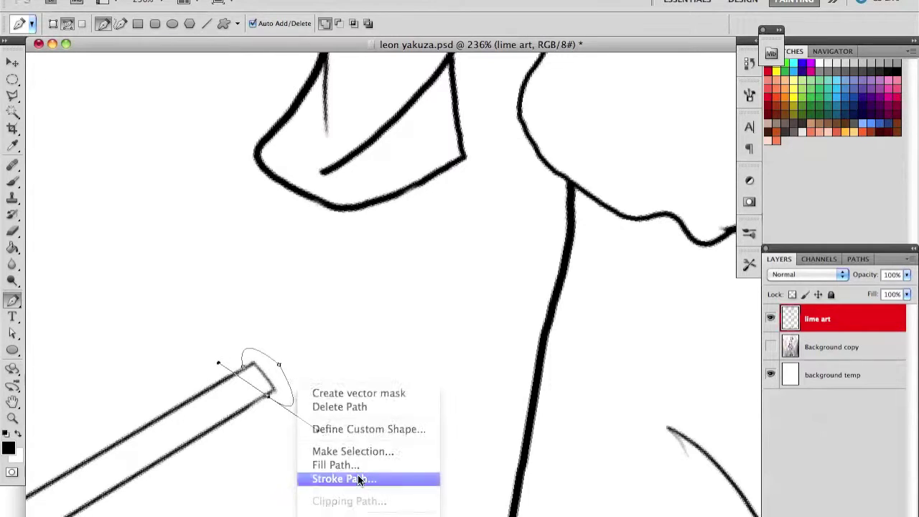
{"action": "left_click", "coordinate": [360, 480]}
{"action": "left_click_drag", "start_coordinate": [306, 380], "coordinate": [313, 403]}
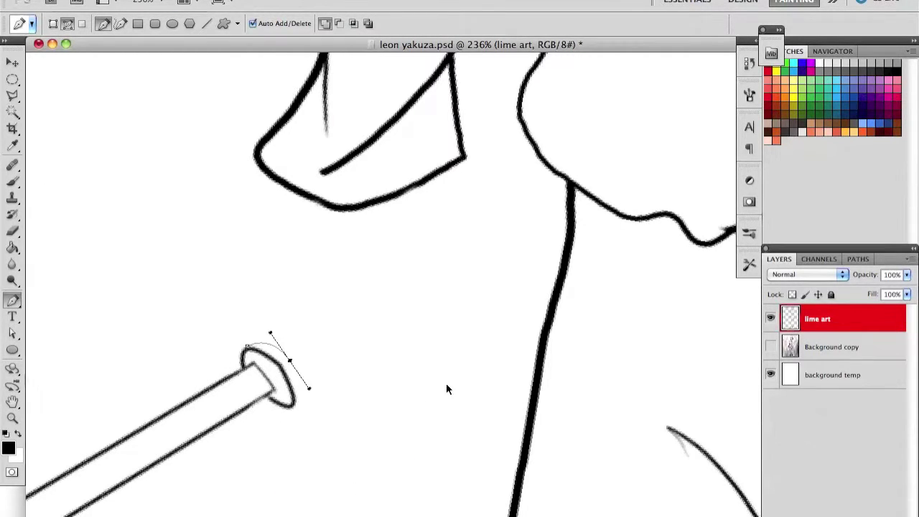
{"action": "key", "text": "ctrl+alt+z"}
{"action": "key", "text": "ctrl+alt+z"}
{"action": "key", "text": "ctrl+alt+z"}
{"action": "key", "text": "ctrl+alt+z"}
{"action": "left_click_drag", "start_coordinate": [285, 369], "coordinate": [347, 444]}
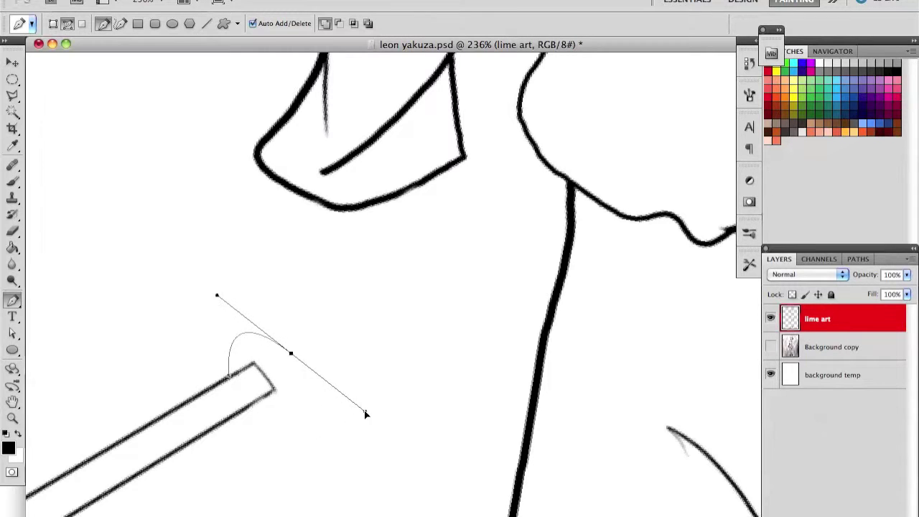
{"action": "key", "text": "ctrl+alt+z"}
{"action": "left_click_drag", "start_coordinate": [280, 361], "coordinate": [338, 423]}
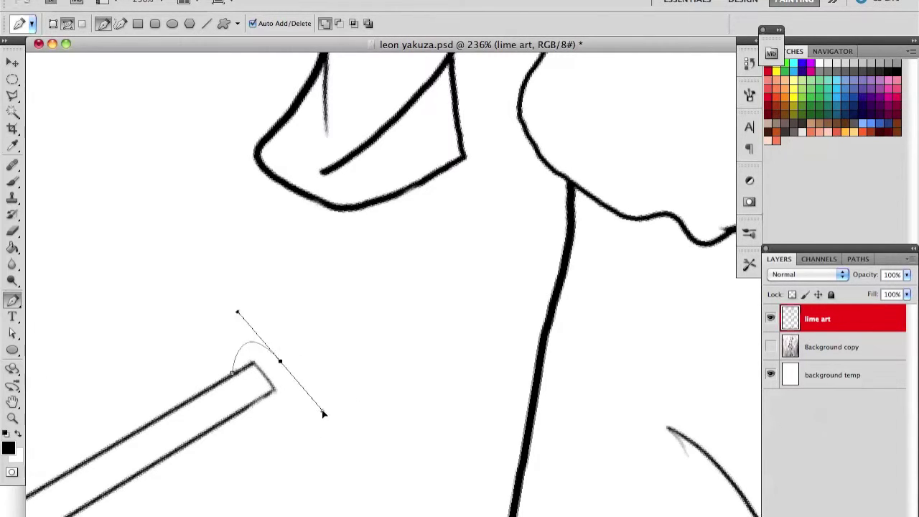
Rebuild the curved cap path with the pencil sketch shown beneath.
{"action": "mouse_move", "coordinate": [252, 407]}
{"action": "left_mouse_down"}
{"action": "mouse_move", "coordinate": [222, 360]}
{"action": "mouse_move", "coordinate": [249, 318]}
{"action": "left_mouse_up"}
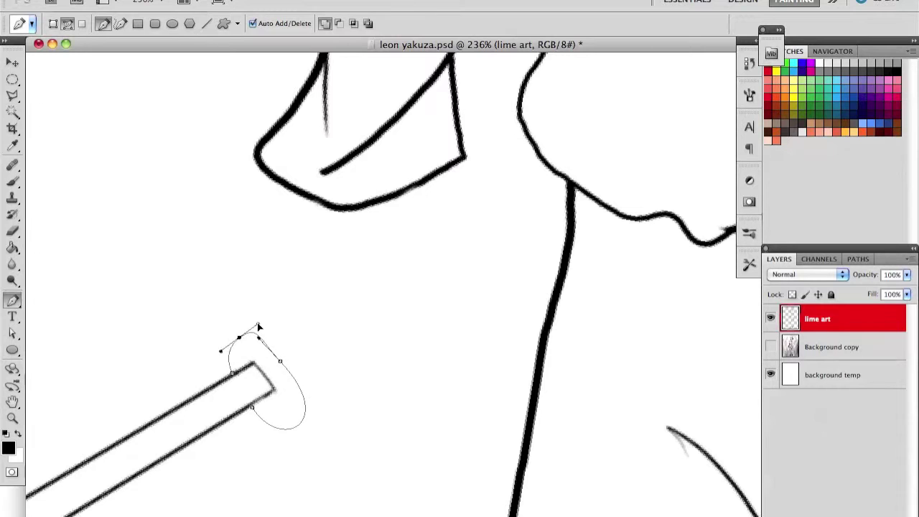
{"action": "key", "text": "a"}
{"action": "key", "text": "ctrl+alt+z"}
{"action": "key", "text": "ctrl+alt+z"}
{"action": "key", "text": "ctrl+alt+z"}
{"action": "key", "text": "p"}
{"action": "left_click_drag", "start_coordinate": [282, 367], "coordinate": [336, 430]}
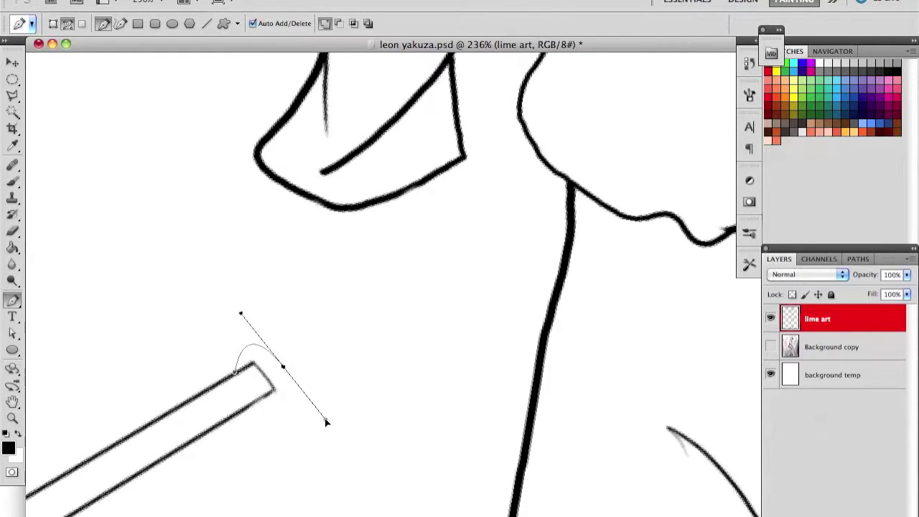
{"action": "left_click", "coordinate": [771, 346]}
{"action": "left_click_drag", "start_coordinate": [280, 369], "coordinate": [325, 424]}
Stroke the finished cap path in black and hide the path.
{"action": "right_click", "coordinate": [285, 399]}
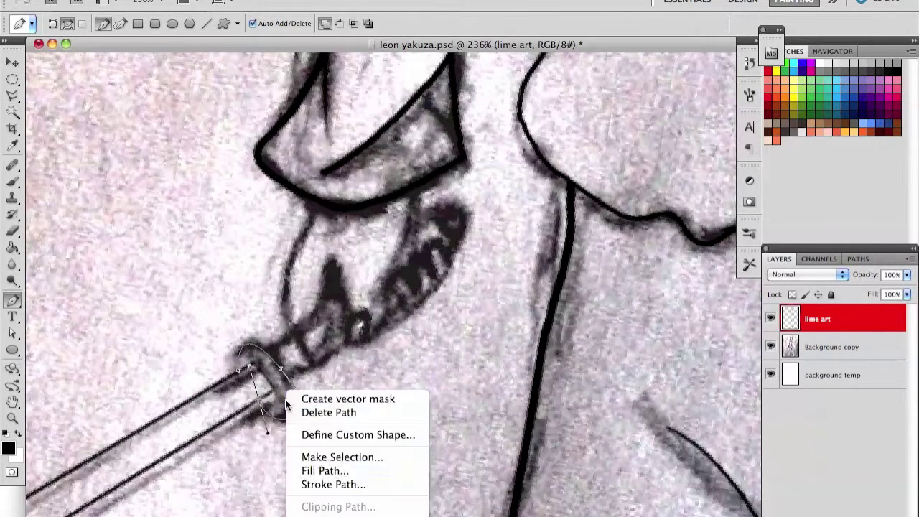
{"action": "left_click", "coordinate": [318, 467]}
{"action": "key", "text": "Return"}
{"action": "key", "text": "m"}
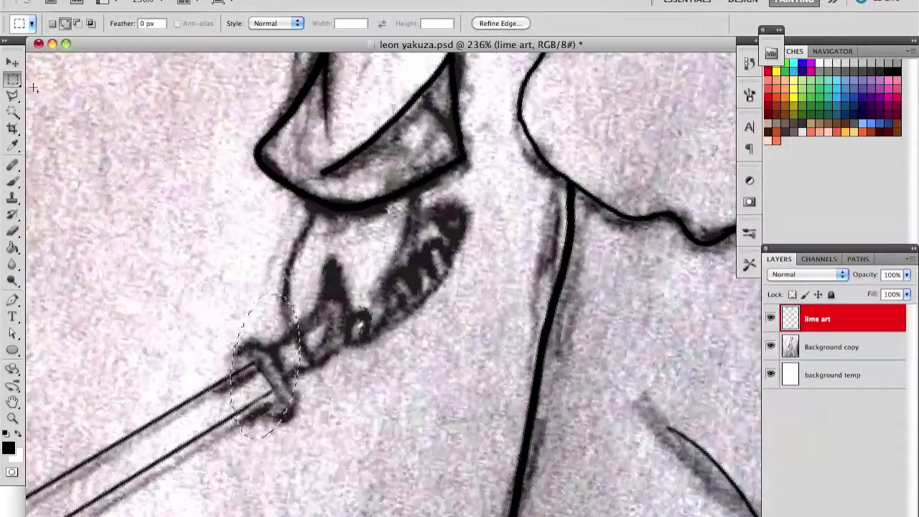
{"action": "scroll", "coordinate": [394, 282], "scroll_direction": "down", "scroll_amount": 5}
{"action": "scroll", "coordinate": [425, 356], "scroll_direction": "right", "scroll_amount": 5}
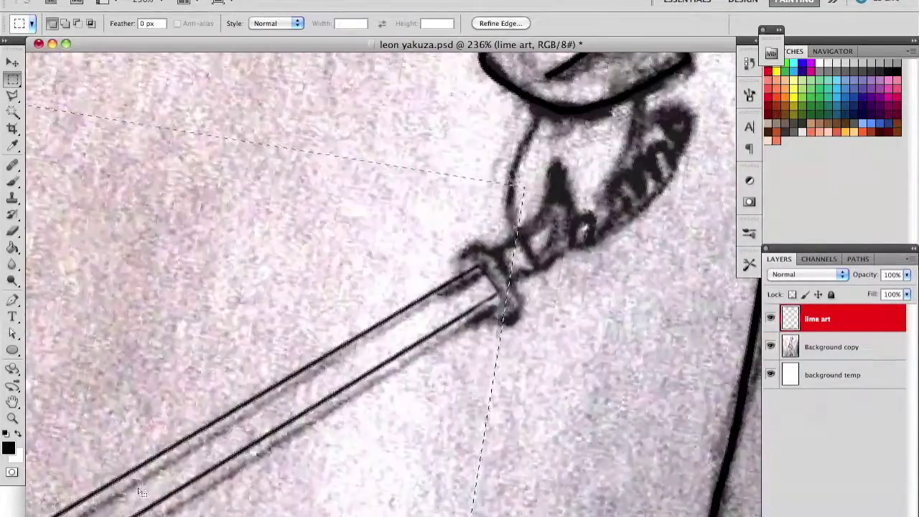
Brush a black oval ring for the sword guard and start a straight path from it.
{"action": "key", "text": "b"}
{"action": "left_click", "coordinate": [566, 189]}
{"action": "key", "text": "b"}
{"action": "mouse_move", "coordinate": [479, 248]}
{"action": "left_mouse_down"}
{"action": "mouse_move", "coordinate": [465, 279]}
{"action": "mouse_move", "coordinate": [506, 315]}
{"action": "mouse_move", "coordinate": [516, 273]}
{"action": "mouse_move", "coordinate": [540, 275]}
{"action": "left_mouse_up"}
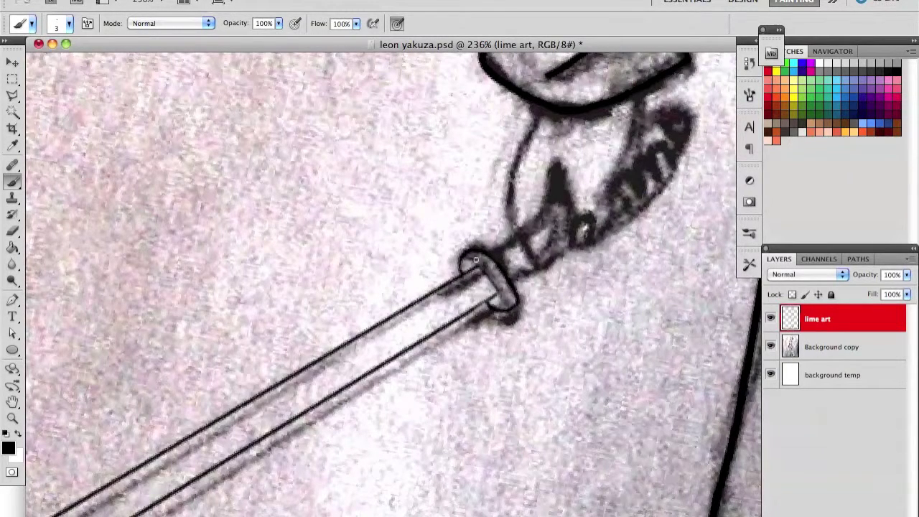
{"action": "key", "text": "p"}
{"action": "left_click", "coordinate": [471, 266]}
End the hilt path at the hilt's top and stroke it in black.
{"action": "left_click", "coordinate": [688, 98]}
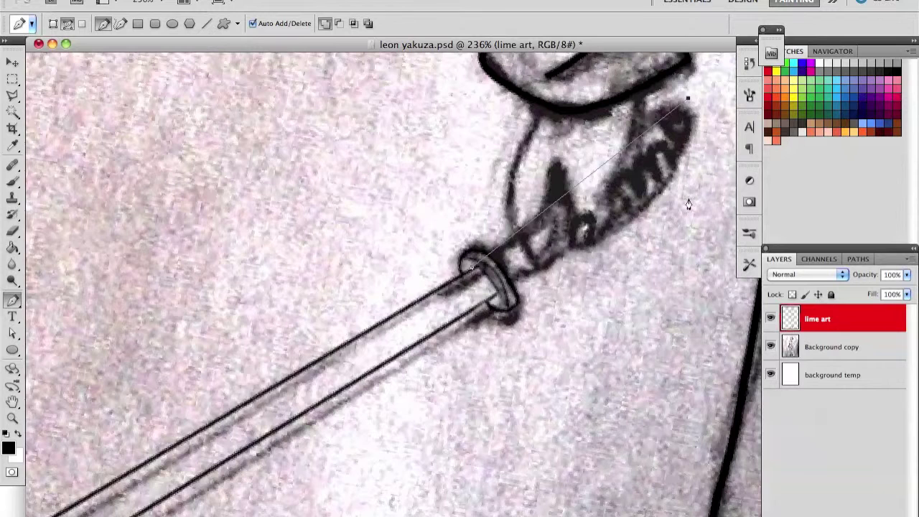
{"action": "left_click_drag", "start_coordinate": [688, 98], "coordinate": [692, 138]}
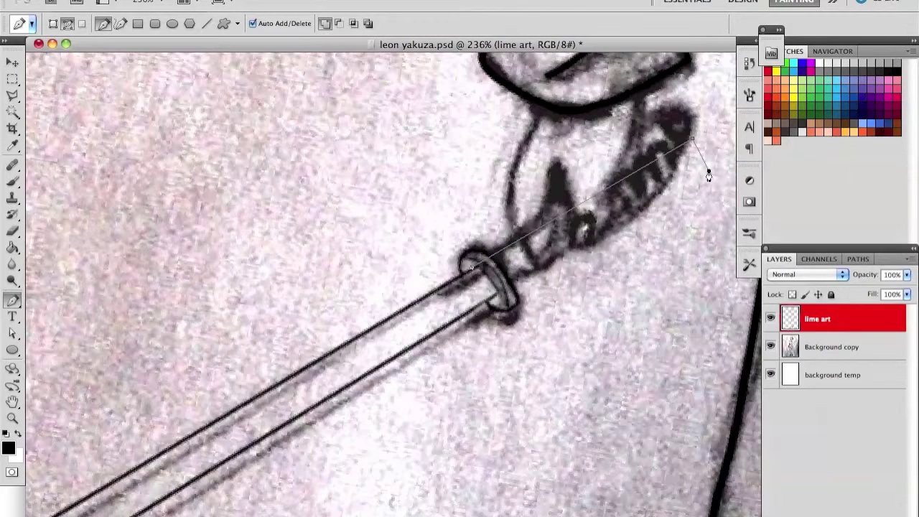
{"action": "right_click", "coordinate": [636, 266]}
{"action": "left_click", "coordinate": [682, 355]}
Brush the hand's left outline above the hilt, checking it against the sketch.
{"action": "key", "text": "b"}
{"action": "left_click_drag", "start_coordinate": [511, 231], "coordinate": [539, 113]}
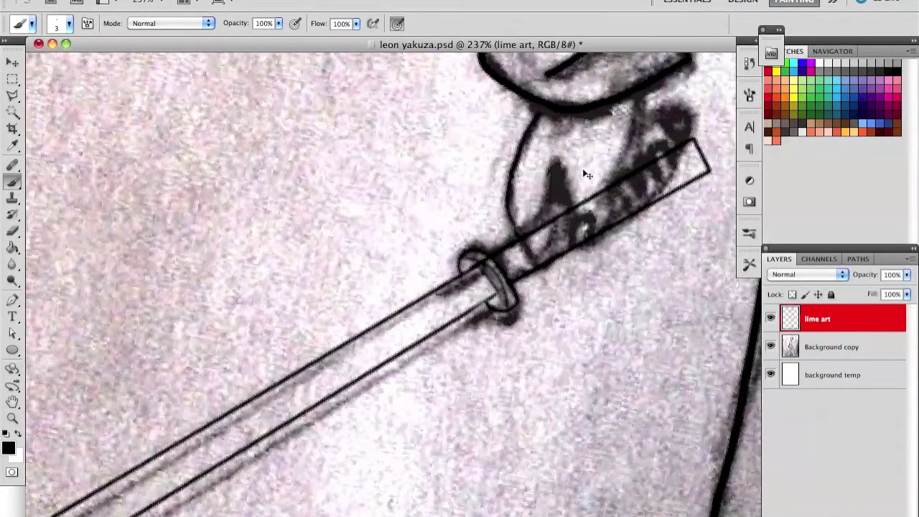
{"action": "left_click", "coordinate": [770, 346]}
{"action": "key", "text": "v"}
{"action": "key", "text": "p"}
{"action": "key", "text": "b"}
{"action": "left_click", "coordinate": [774, 348]}
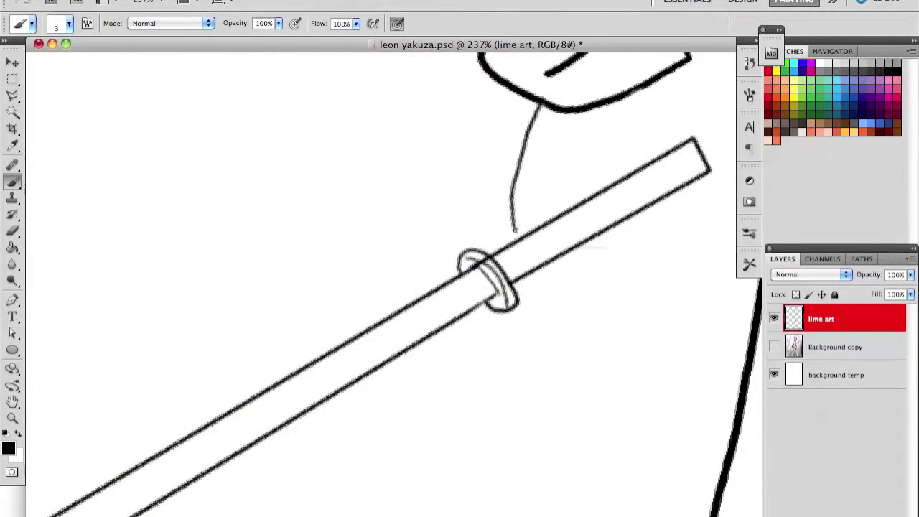
Try finger strokes over the hilt, undo them, and erase the thin hilt-to-hand line.
{"action": "key", "text": "e"}
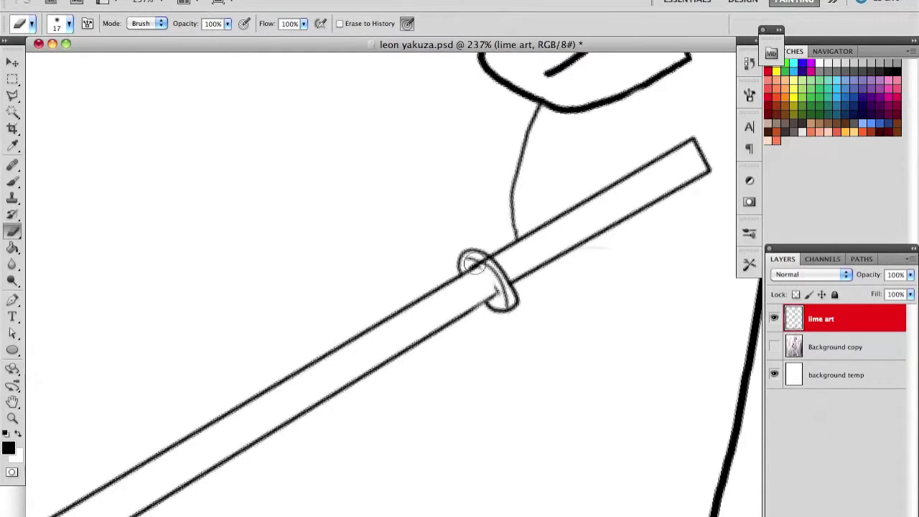
{"action": "left_click", "coordinate": [773, 347]}
{"action": "key", "text": "b"}
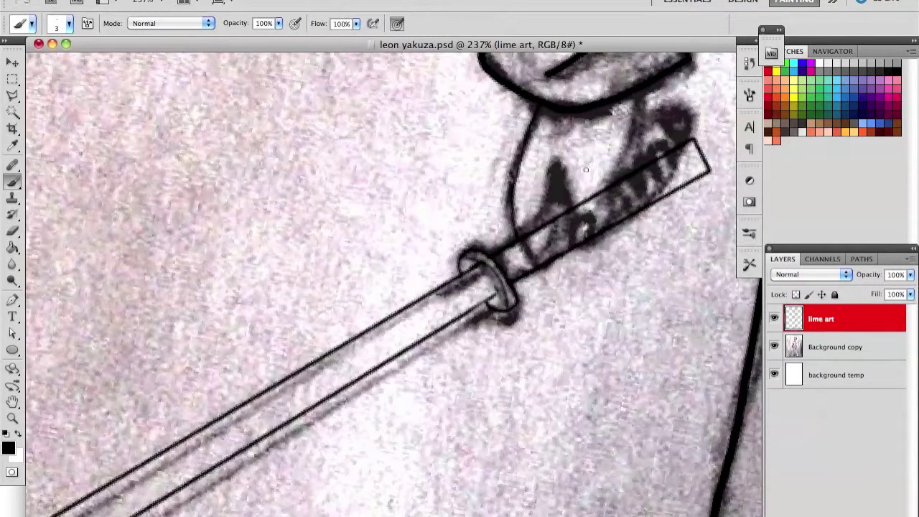
{"action": "left_click_drag", "start_coordinate": [596, 236], "coordinate": [641, 92]}
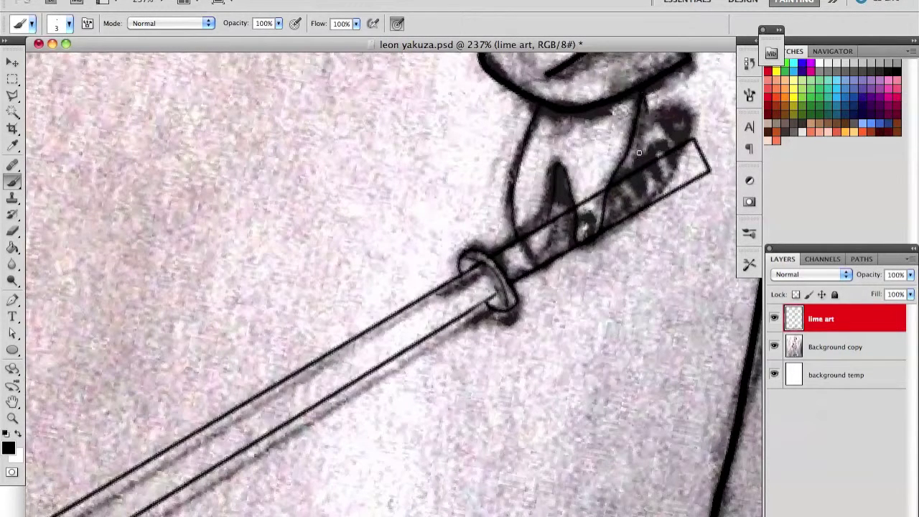
{"action": "left_click", "coordinate": [774, 347]}
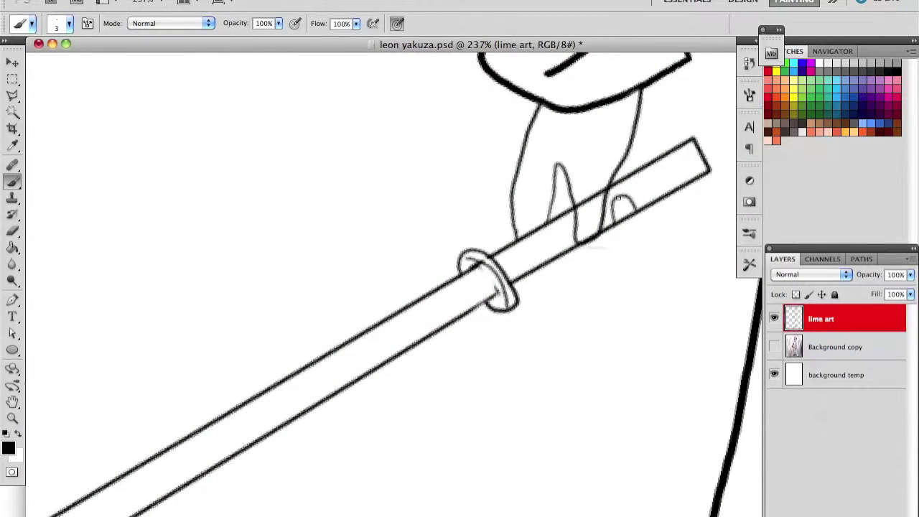
{"action": "key", "text": "ctrl+alt+z"}
{"action": "key", "text": "ctrl+alt+z"}
{"action": "key", "text": "e"}
{"action": "mouse_move", "coordinate": [535, 107]}
{"action": "left_mouse_down"}
{"action": "mouse_move", "coordinate": [511, 183]}
{"action": "mouse_move", "coordinate": [514, 230]}
{"action": "left_mouse_up"}
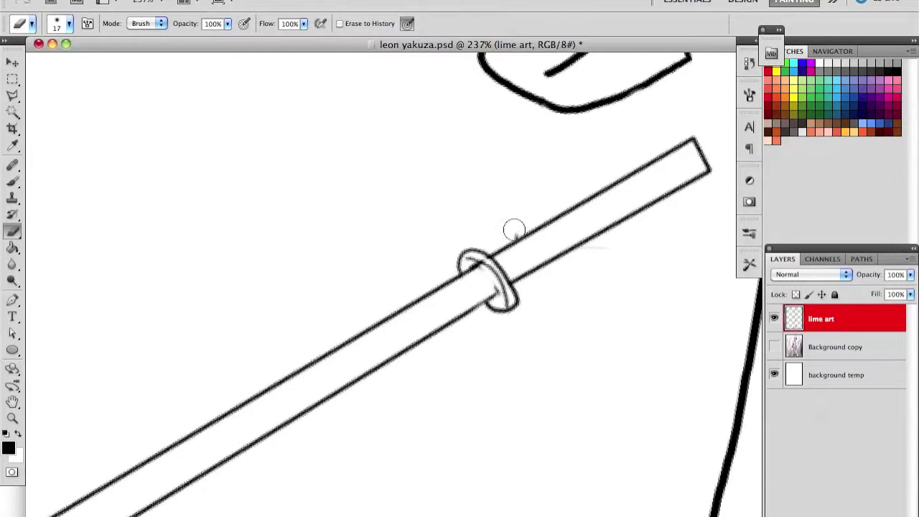
Select the whole sword with a Polygonal Lasso outline.
{"action": "key", "text": "l"}
{"action": "left_click", "coordinate": [695, 137]}
{"action": "scroll", "coordinate": [100, 479], "scroll_direction": "up", "scroll_amount": 5}
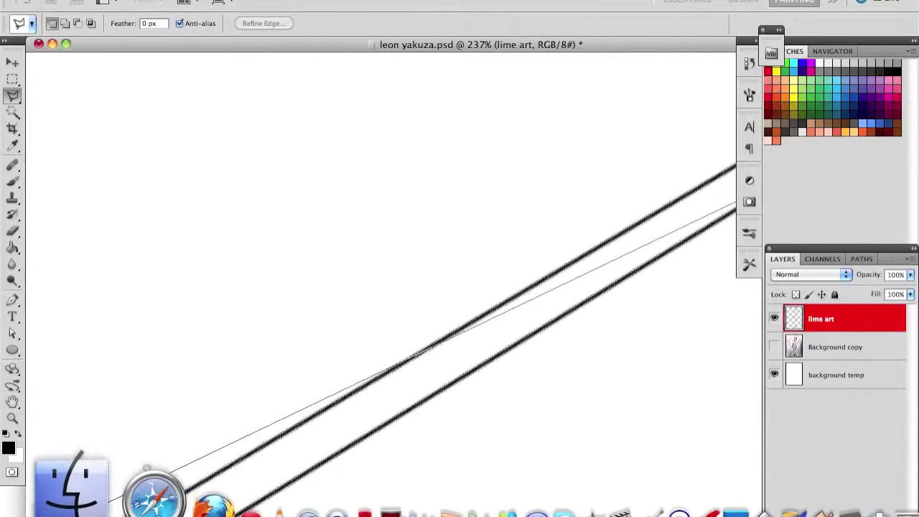
{"action": "scroll", "coordinate": [441, 445], "scroll_direction": "down", "scroll_amount": 5}
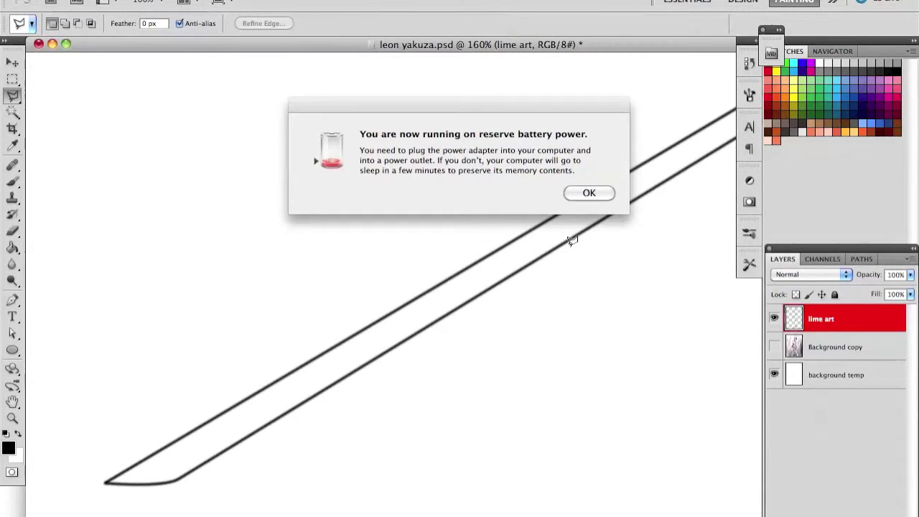
{"action": "left_click", "coordinate": [589, 191]}
{"action": "scroll", "coordinate": [178, 340], "scroll_direction": "down", "scroll_amount": 1}
{"action": "left_click", "coordinate": [127, 369]}
{"action": "left_click", "coordinate": [222, 459]}
{"action": "left_click", "coordinate": [660, 123]}
Move the selected sword to match the sketch, deselect, and brush a curved hilt stroke.
{"action": "key", "text": "v"}
{"action": "left_click", "coordinate": [774, 346]}
{"action": "left_click_drag", "start_coordinate": [503, 215], "coordinate": [511, 205]}
{"action": "key", "text": "ctrl+d"}
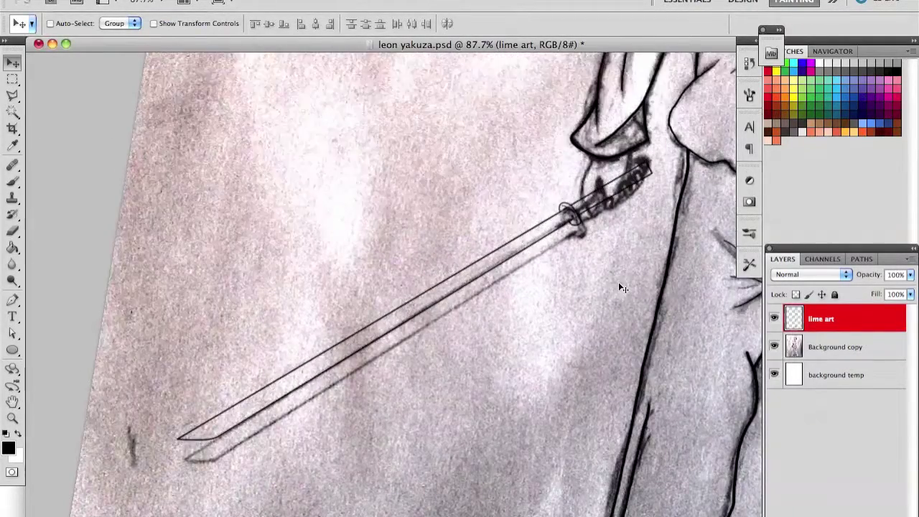
{"action": "scroll", "coordinate": [618, 282], "scroll_direction": "up", "scroll_amount": 5}
{"action": "key", "text": "b"}
{"action": "left_click_drag", "start_coordinate": [474, 297], "coordinate": [507, 196]}
With the sketch hidden, try curled finger strokes on the grip and erase the misplaced ones.
{"action": "left_click", "coordinate": [774, 347]}
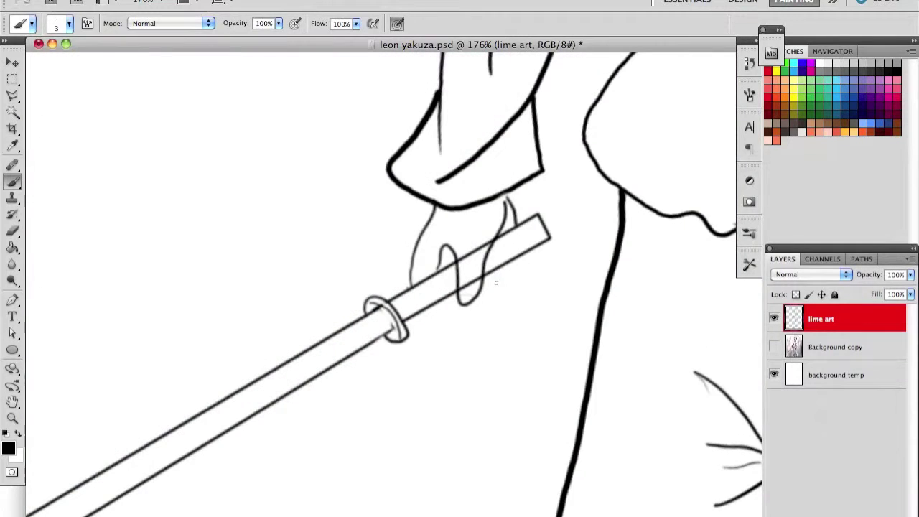
{"action": "mouse_move", "coordinate": [491, 264]}
{"action": "left_mouse_down"}
{"action": "mouse_move", "coordinate": [506, 283]}
{"action": "mouse_move", "coordinate": [494, 286]}
{"action": "mouse_move", "coordinate": [505, 264]}
{"action": "mouse_move", "coordinate": [523, 274]}
{"action": "mouse_move", "coordinate": [535, 265]}
{"action": "left_mouse_up"}
{"action": "key", "text": "ctrl+z"}
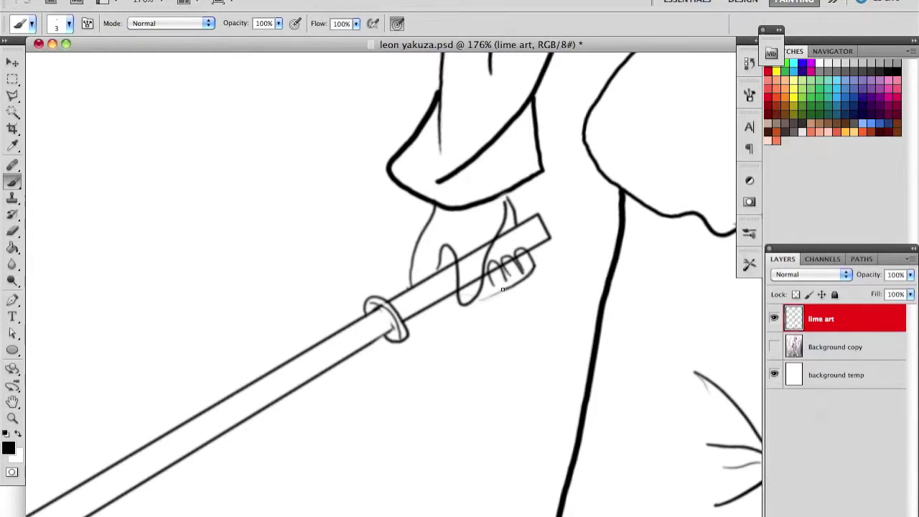
{"action": "key", "text": "e"}
{"action": "left_click_drag", "start_coordinate": [480, 296], "coordinate": [503, 316]}
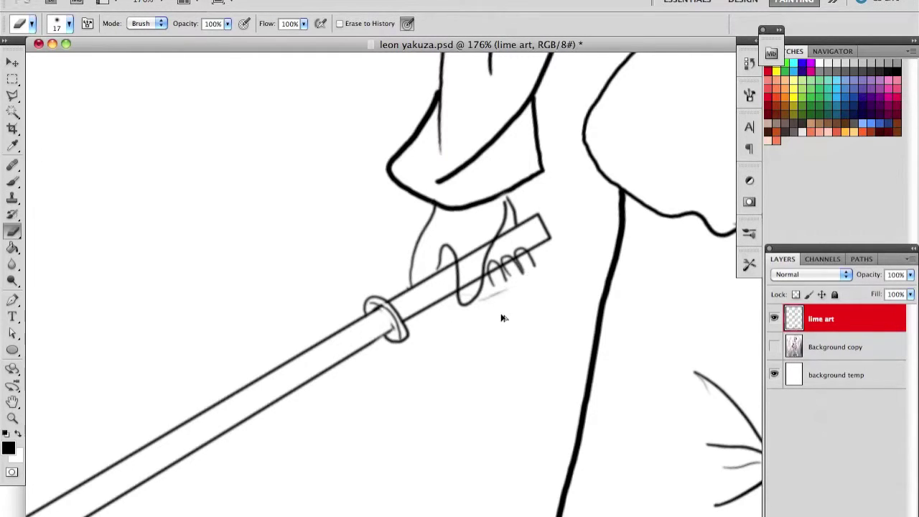
{"action": "left_click_drag", "start_coordinate": [534, 251], "coordinate": [517, 290]}
{"action": "key", "text": "b"}
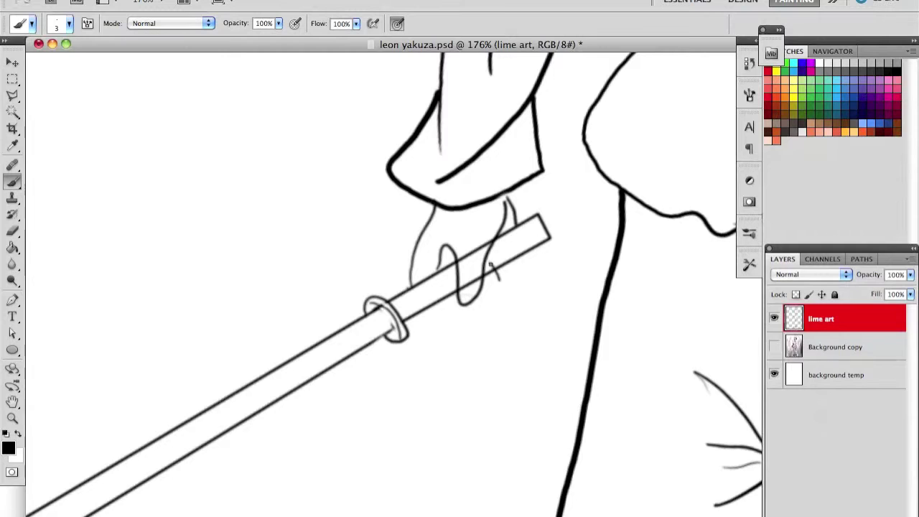
Draw three curled fingers around the grip and erase their overlapping parts.
{"action": "left_click_drag", "start_coordinate": [505, 257], "coordinate": [524, 267]}
{"action": "key", "text": "ctrl+z"}
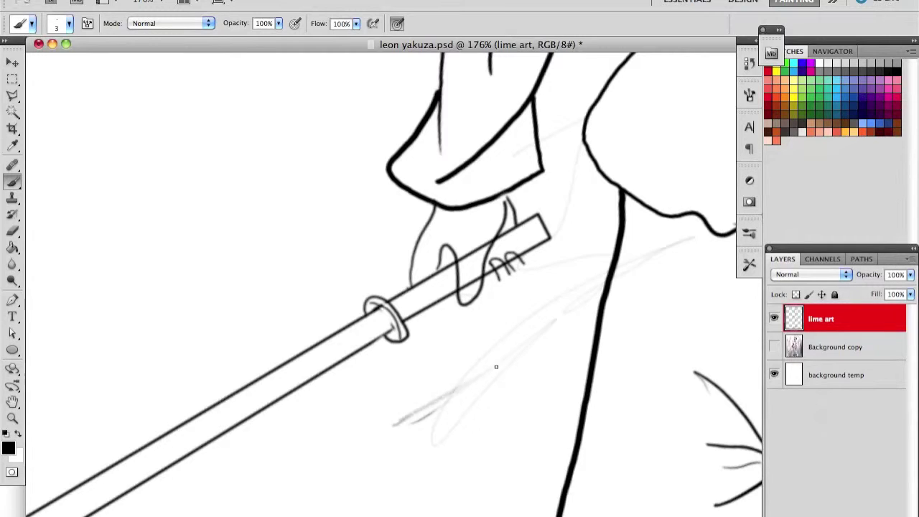
{"action": "key", "text": "ctrl+alt+z"}
{"action": "key", "text": "ctrl+alt+z"}
{"action": "left_click_drag", "start_coordinate": [492, 273], "coordinate": [507, 281]}
{"action": "left_click_drag", "start_coordinate": [514, 244], "coordinate": [518, 274]}
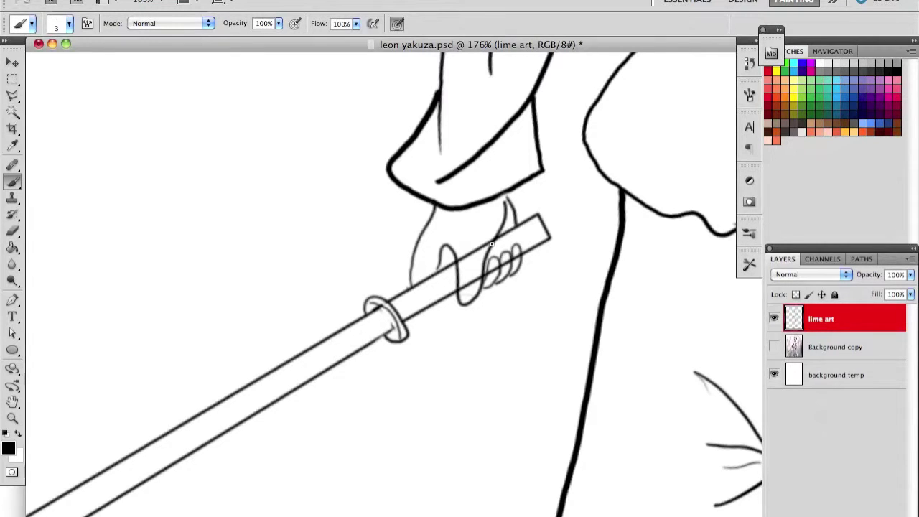
{"action": "scroll", "coordinate": [493, 244], "scroll_direction": "up", "scroll_amount": 5}
{"action": "key", "text": "e"}
{"action": "left_click_drag", "start_coordinate": [462, 241], "coordinate": [534, 183]}
Brush a rounded cap at the sword's end.
{"action": "key", "text": "b"}
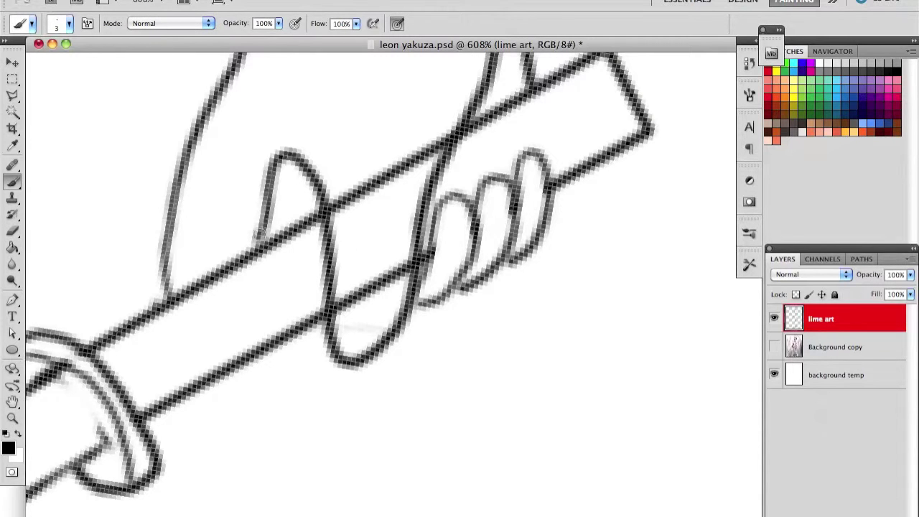
{"action": "scroll", "coordinate": [280, 265], "scroll_direction": "down", "scroll_amount": 2}
{"action": "scroll", "coordinate": [280, 265], "scroll_direction": "down", "scroll_amount": 1}
{"action": "mouse_move", "coordinate": [562, 124]}
{"action": "left_mouse_down"}
{"action": "mouse_move", "coordinate": [592, 183]}
{"action": "mouse_move", "coordinate": [592, 206]}
{"action": "left_mouse_up"}
{"action": "scroll", "coordinate": [593, 183], "scroll_direction": "down", "scroll_amount": 10}
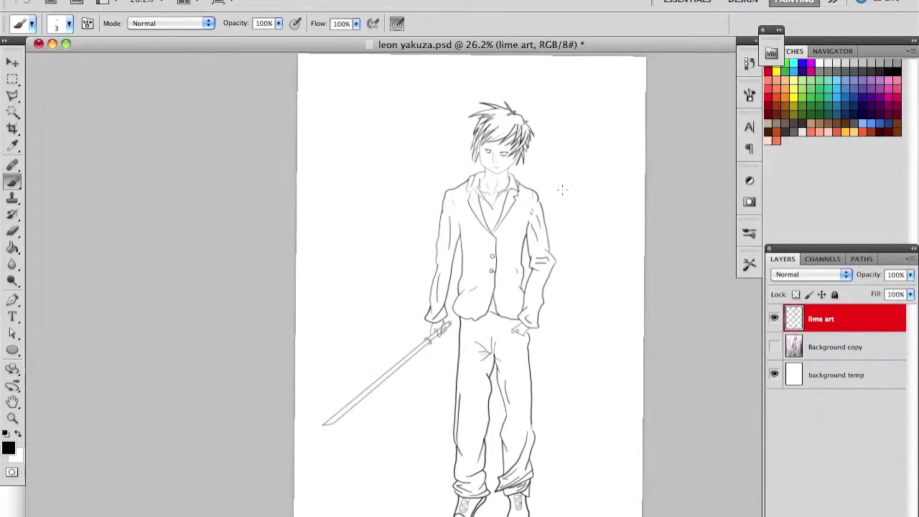
Erase the short crease strokes at the sleeve's elbow.
{"action": "key", "text": "l"}
{"action": "scroll", "coordinate": [502, 237], "scroll_direction": "up", "scroll_amount": 4}
{"action": "scroll", "coordinate": [437, 84], "scroll_direction": "up", "scroll_amount": 3}
{"action": "scroll", "coordinate": [443, 84], "scroll_direction": "down", "scroll_amount": 2}
{"action": "key", "text": "e"}
{"action": "scroll", "coordinate": [488, 337], "scroll_direction": "up", "scroll_amount": 3}
{"action": "scroll", "coordinate": [491, 333], "scroll_direction": "up", "scroll_amount": 2}
{"action": "left_click_drag", "start_coordinate": [495, 343], "coordinate": [502, 377]}
{"action": "scroll", "coordinate": [490, 344], "scroll_direction": "up", "scroll_amount": 5}
{"action": "scroll", "coordinate": [490, 344], "scroll_direction": "up", "scroll_amount": 10}
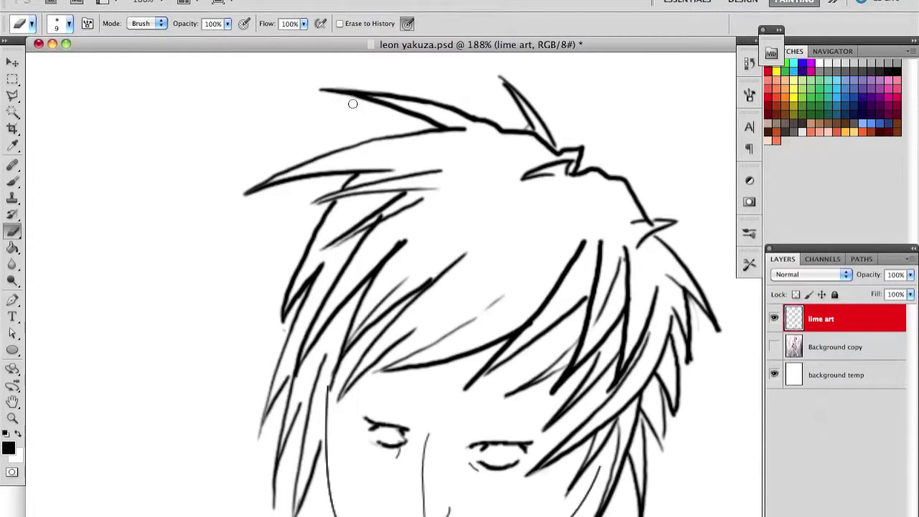
{"action": "scroll", "coordinate": [455, 211], "scroll_direction": "down", "scroll_amount": 2}
{"action": "scroll", "coordinate": [492, 305], "scroll_direction": "right", "scroll_amount": 1}
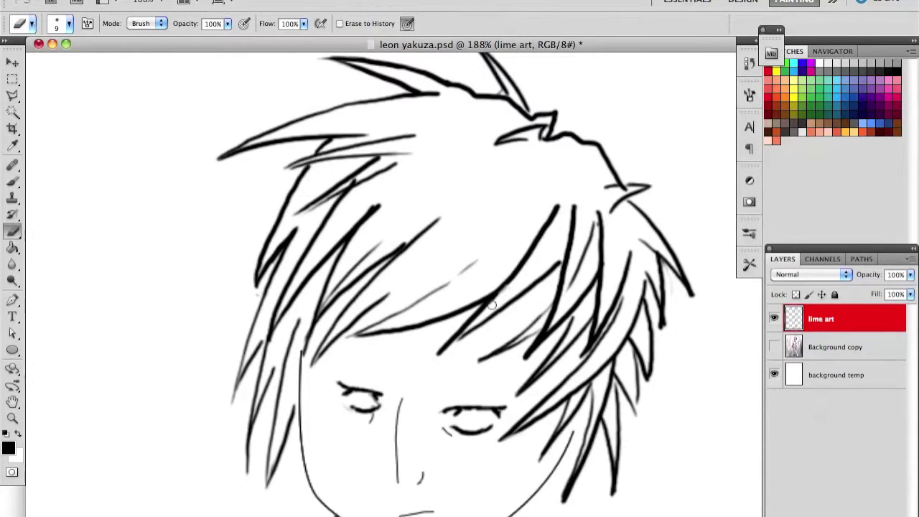
Undo a stray cheek stroke and erase the left eye beneath the fringe.
{"action": "key", "text": "b"}
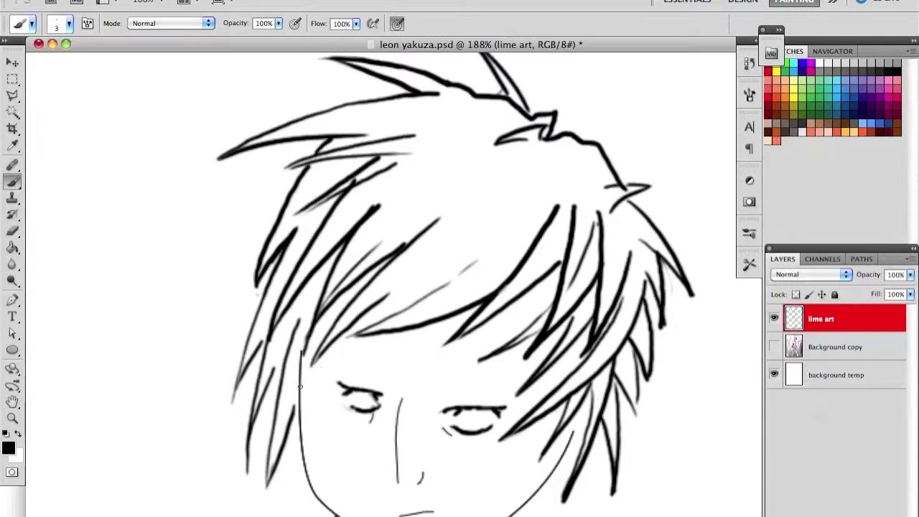
{"action": "left_click_drag", "start_coordinate": [308, 419], "coordinate": [297, 292]}
{"action": "key", "text": "ctrl+z"}
{"action": "key", "text": "e"}
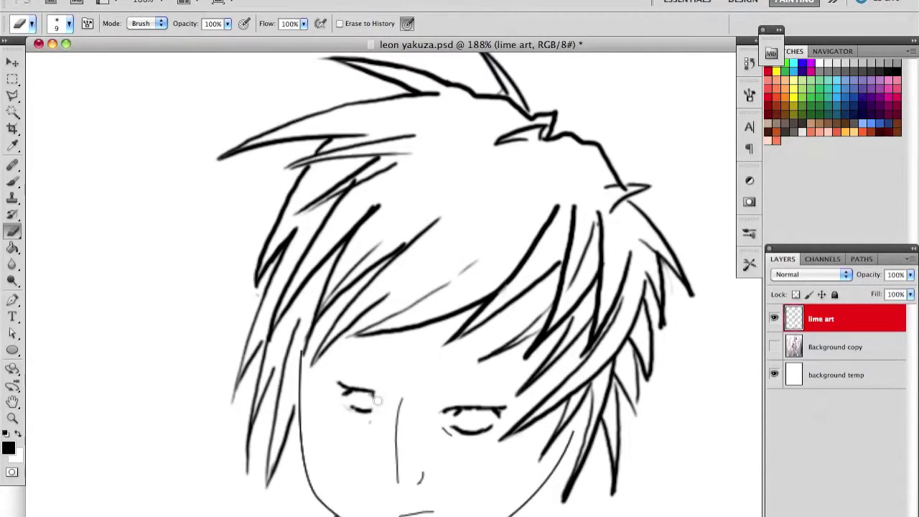
{"action": "left_click_drag", "start_coordinate": [376, 395], "coordinate": [339, 404]}
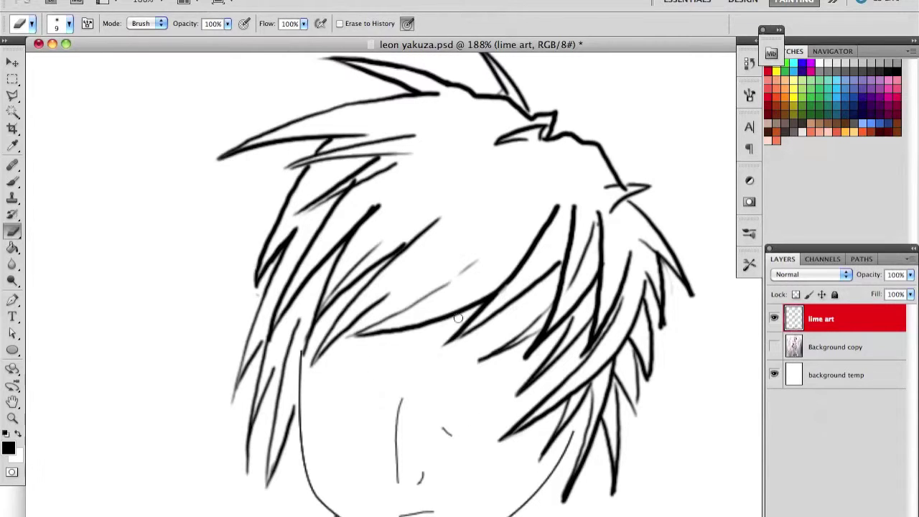
{"action": "key", "text": "b"}
Undo an accidental line-art layer duplicate and brush a thin hair strand over the face.
{"action": "right_click", "coordinate": [846, 321]}
{"action": "left_click", "coordinate": [758, 263]}
{"action": "key", "text": "Return"}
{"action": "key", "text": "ctrl+z"}
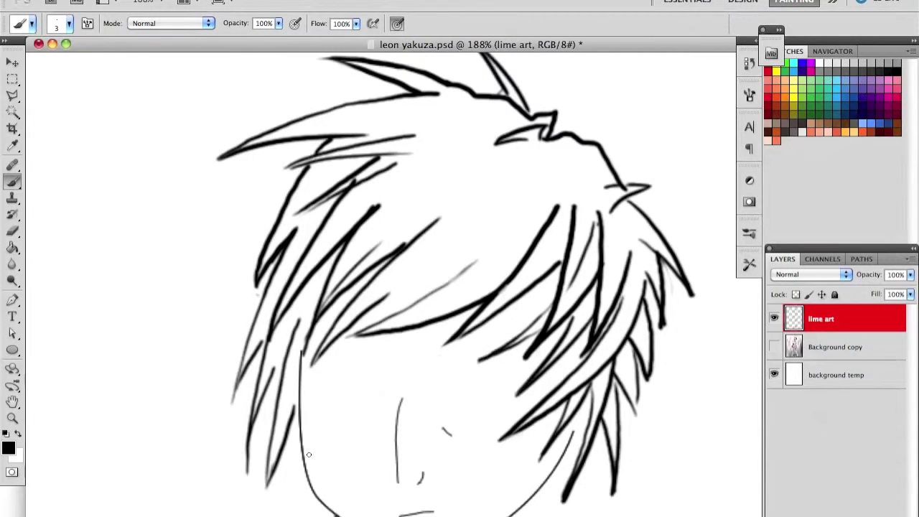
{"action": "left_click_drag", "start_coordinate": [334, 260], "coordinate": [296, 353]}
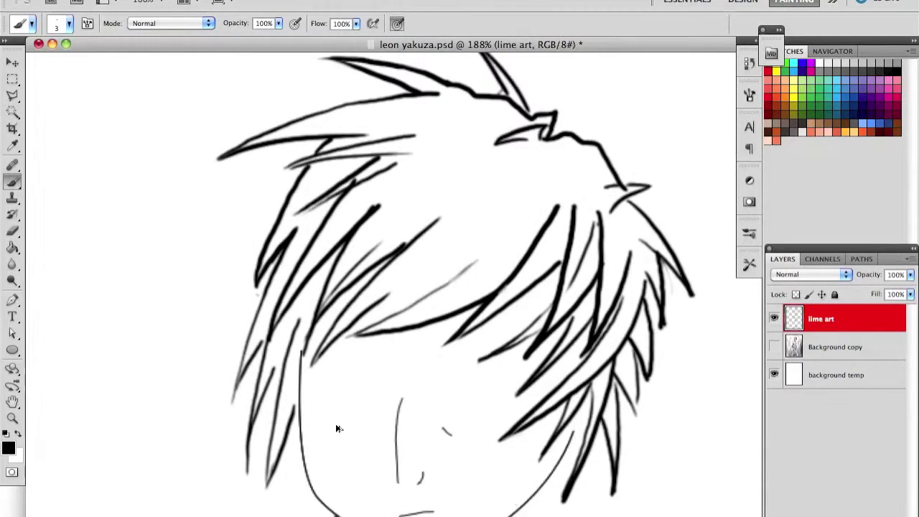
{"action": "key", "text": "ctrl+0"}
{"action": "scroll", "coordinate": [285, 365], "scroll_direction": "up", "scroll_amount": 3}
Draw dark hair strands over the face and down its left side.
{"action": "key", "text": "e"}
{"action": "right_click", "coordinate": [545, 327]}
{"action": "key", "text": "Escape"}
{"action": "key", "text": "b"}
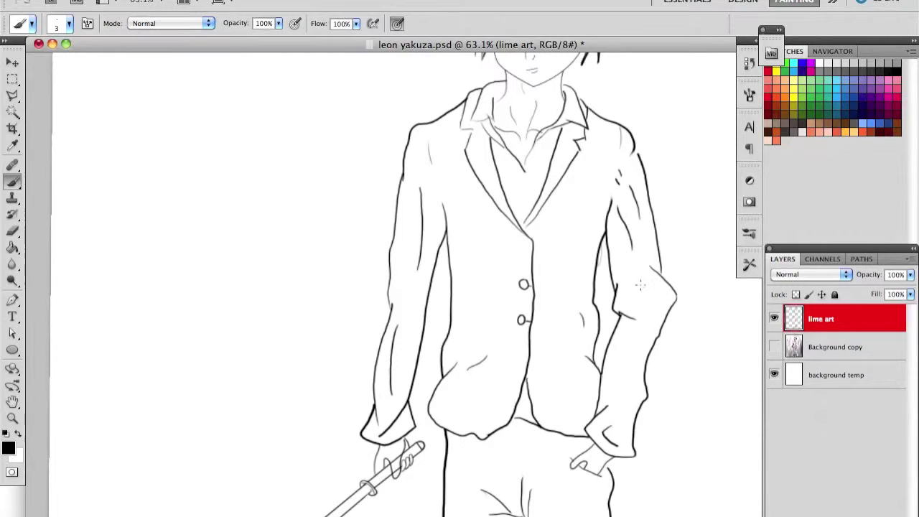
{"action": "scroll", "coordinate": [594, 244], "scroll_direction": "up", "scroll_amount": 5}
{"action": "scroll", "coordinate": [375, 287], "scroll_direction": "up", "scroll_amount": 3}
{"action": "scroll", "coordinate": [375, 287], "scroll_direction": "up", "scroll_amount": 2}
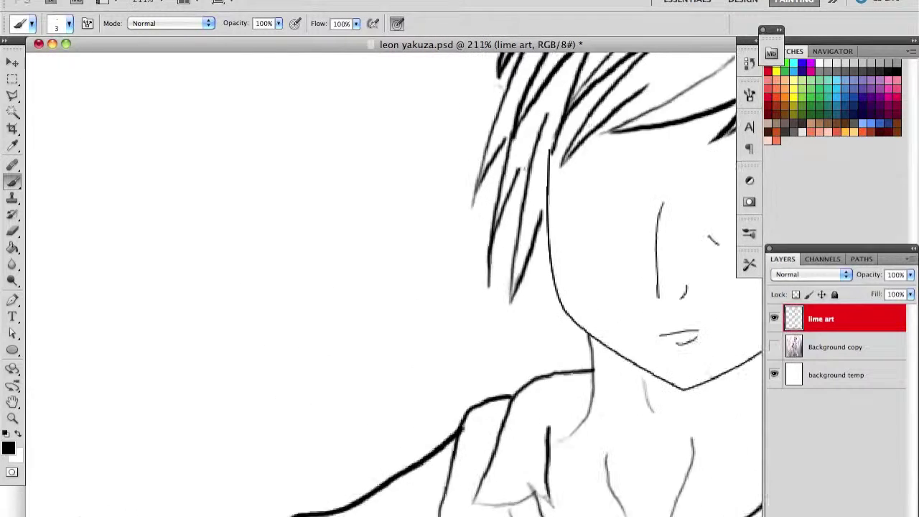
{"action": "left_click_drag", "start_coordinate": [375, 287], "coordinate": [395, 255]}
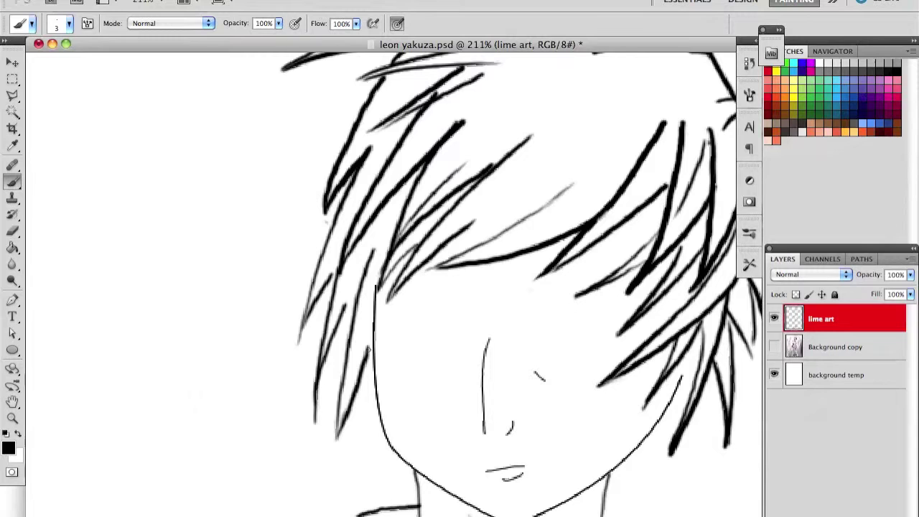
{"action": "left_click_drag", "start_coordinate": [359, 395], "coordinate": [336, 438]}
{"action": "left_click_drag", "start_coordinate": [378, 332], "coordinate": [335, 440]}
Trim the new strands' ends, add two short strands left of the face, and erase stray marks.
{"action": "key", "text": "e"}
{"action": "mouse_move", "coordinate": [389, 229]}
{"action": "left_mouse_down"}
{"action": "mouse_move", "coordinate": [342, 378]}
{"action": "mouse_move", "coordinate": [351, 307]}
{"action": "left_mouse_up"}
{"action": "key", "text": "b"}
{"action": "key", "text": "e"}
{"action": "left_click_drag", "start_coordinate": [317, 391], "coordinate": [315, 428]}
{"action": "key", "text": "b"}
{"action": "left_click_drag", "start_coordinate": [343, 285], "coordinate": [354, 323]}
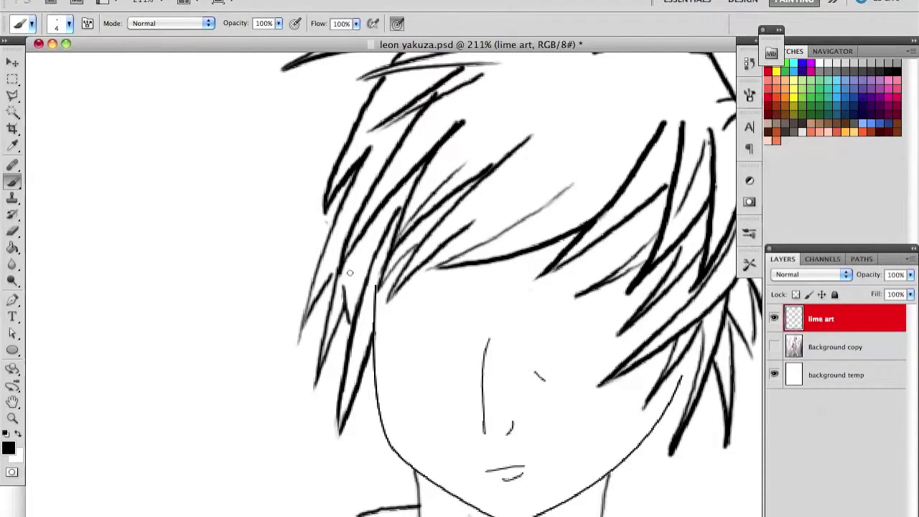
{"action": "left_click_drag", "start_coordinate": [295, 341], "coordinate": [335, 269]}
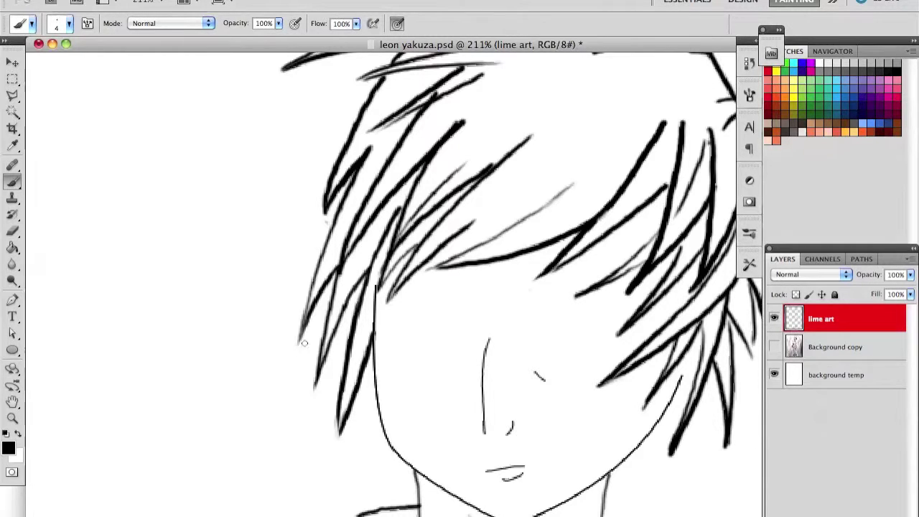
{"action": "key", "text": "e"}
{"action": "left_click_drag", "start_coordinate": [308, 319], "coordinate": [300, 353]}
{"action": "left_click_drag", "start_coordinate": [320, 303], "coordinate": [302, 334]}
Erase stray and faint strokes around the lower hair strands.
{"action": "scroll", "coordinate": [313, 320], "scroll_direction": "down", "scroll_amount": 3}
{"action": "scroll", "coordinate": [314, 319], "scroll_direction": "up", "scroll_amount": 5}
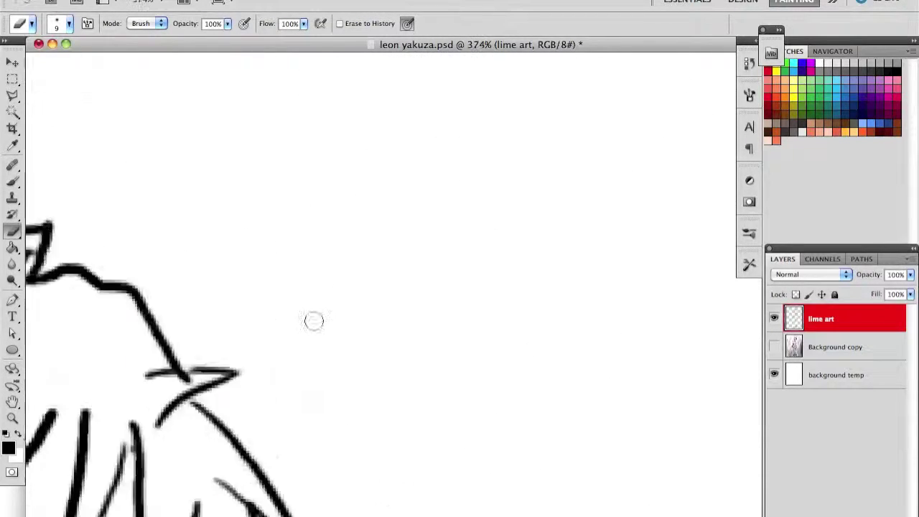
{"action": "scroll", "coordinate": [297, 246], "scroll_direction": "down", "scroll_amount": 3}
{"action": "key", "text": "b"}
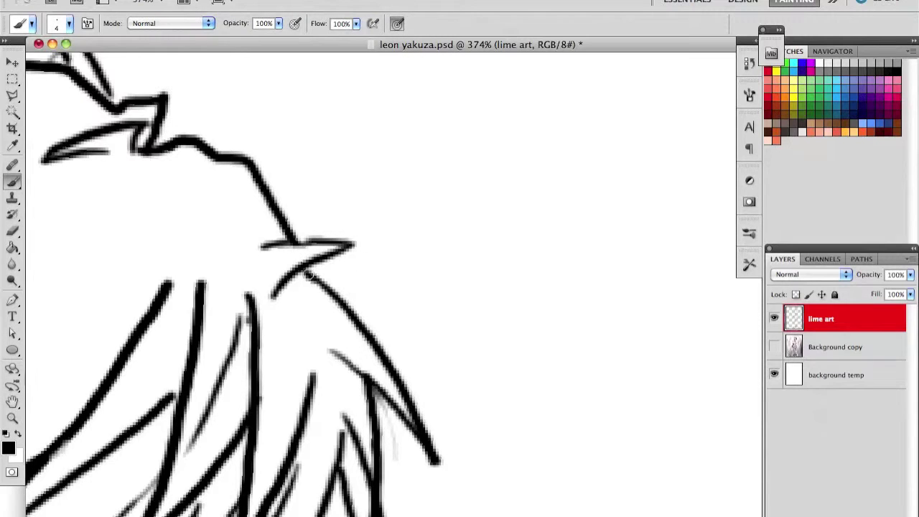
{"action": "scroll", "coordinate": [310, 274], "scroll_direction": "down", "scroll_amount": 2}
{"action": "key", "text": "e"}
{"action": "scroll", "coordinate": [352, 365], "scroll_direction": "down", "scroll_amount": 2}
{"action": "scroll", "coordinate": [361, 353], "scroll_direction": "down", "scroll_amount": 1}
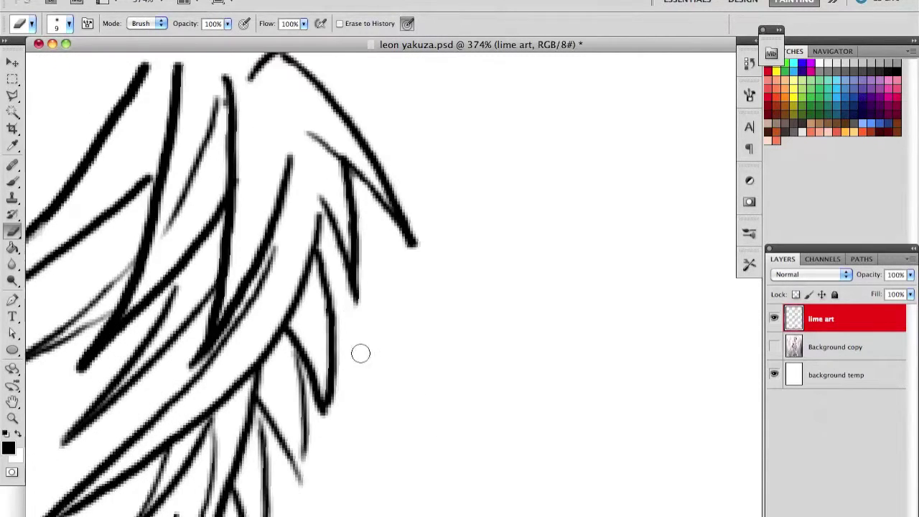
{"action": "scroll", "coordinate": [360, 352], "scroll_direction": "down", "scroll_amount": 1}
{"action": "left_click_drag", "start_coordinate": [325, 384], "coordinate": [339, 281]}
{"action": "scroll", "coordinate": [323, 323], "scroll_direction": "down", "scroll_amount": 2}
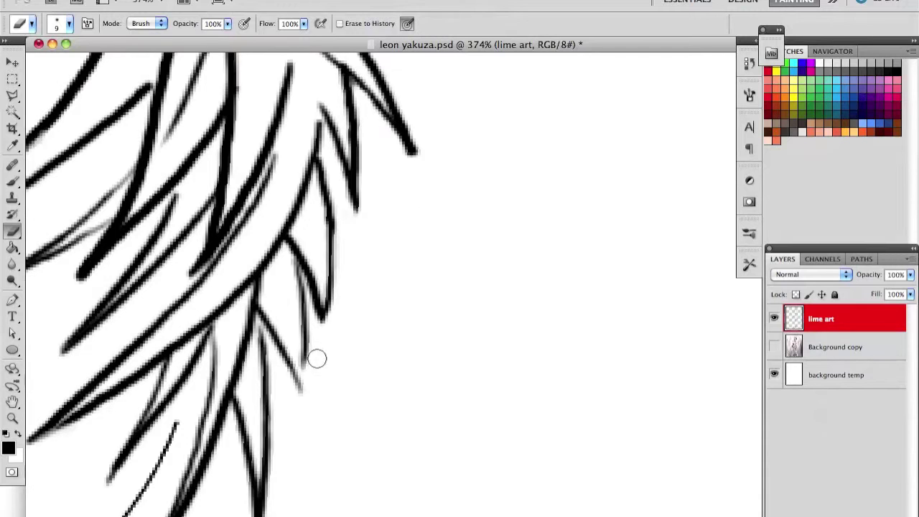
{"action": "key", "text": "b"}
{"action": "scroll", "coordinate": [261, 340], "scroll_direction": "left", "scroll_amount": 2}
{"action": "key", "text": "e"}
{"action": "left_click_drag", "start_coordinate": [189, 421], "coordinate": [221, 398]}
{"action": "scroll", "coordinate": [207, 286], "scroll_direction": "left", "scroll_amount": 5}
{"action": "left_click_drag", "start_coordinate": [206, 286], "coordinate": [203, 283]}
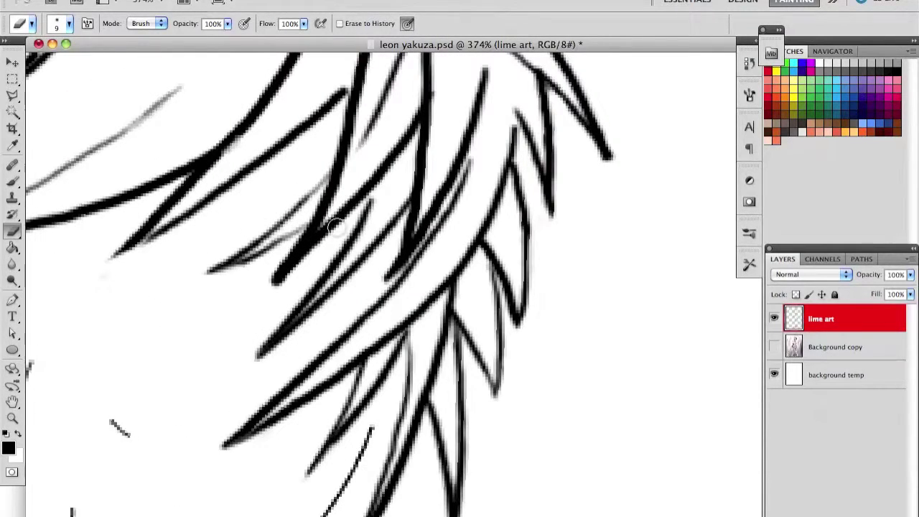
Erase leftover stray pixels and overlapping bits in the upper hair lines.
{"action": "scroll", "coordinate": [283, 242], "scroll_direction": "left", "scroll_amount": 2}
{"action": "scroll", "coordinate": [282, 241], "scroll_direction": "left", "scroll_amount": 5}
{"action": "scroll", "coordinate": [266, 127], "scroll_direction": "up", "scroll_amount": 4}
{"action": "scroll", "coordinate": [266, 127], "scroll_direction": "right", "scroll_amount": 4}
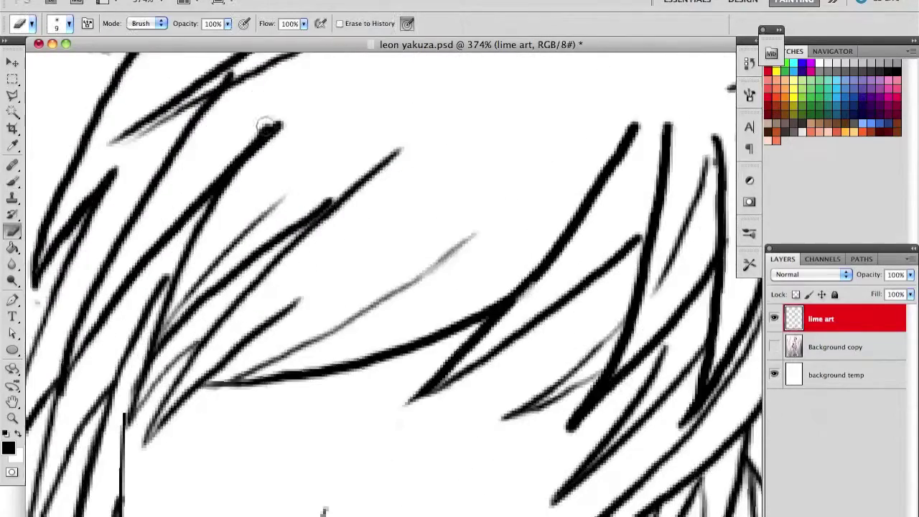
{"action": "left_click_drag", "start_coordinate": [305, 206], "coordinate": [387, 156]}
{"action": "scroll", "coordinate": [324, 203], "scroll_direction": "down", "scroll_amount": 5}
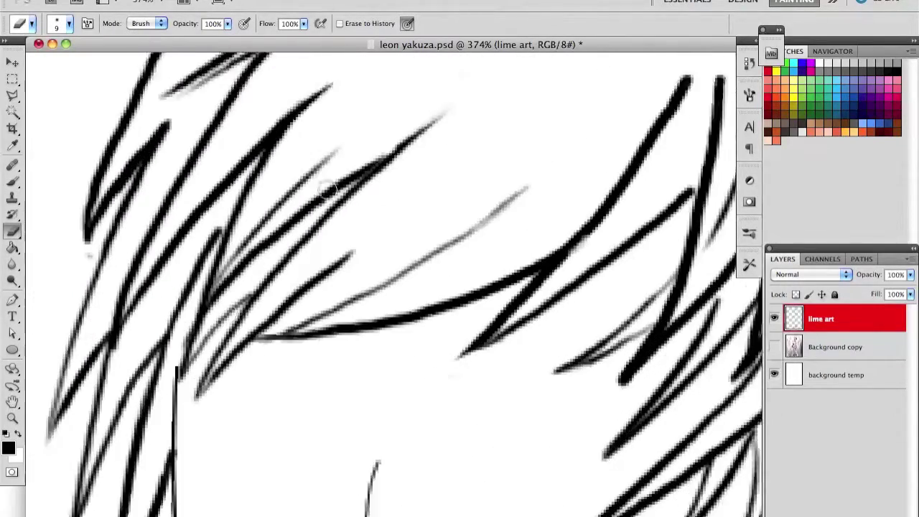
{"action": "scroll", "coordinate": [325, 203], "scroll_direction": "left", "scroll_amount": 2}
{"action": "scroll", "coordinate": [325, 203], "scroll_direction": "down", "scroll_amount": 3}
{"action": "scroll", "coordinate": [325, 202], "scroll_direction": "up", "scroll_amount": 3}
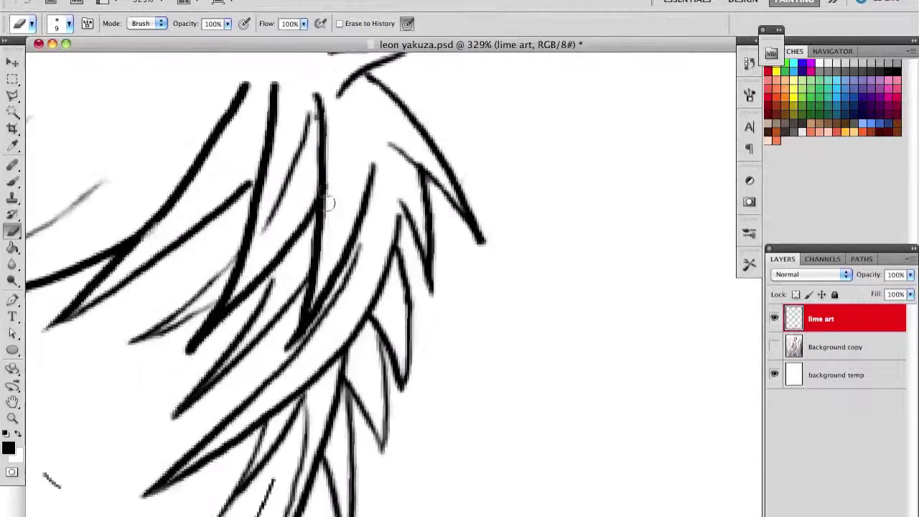
{"action": "scroll", "coordinate": [304, 312], "scroll_direction": "up", "scroll_amount": 1}
{"action": "mouse_move", "coordinate": [338, 249]}
{"action": "left_mouse_down"}
{"action": "mouse_move", "coordinate": [351, 227]}
{"action": "mouse_move", "coordinate": [312, 96]}
{"action": "mouse_move", "coordinate": [316, 215]}
{"action": "left_mouse_up"}
{"action": "scroll", "coordinate": [468, 295], "scroll_direction": "up", "scroll_amount": 2}
{"action": "scroll", "coordinate": [540, 210], "scroll_direction": "down", "scroll_amount": 8}
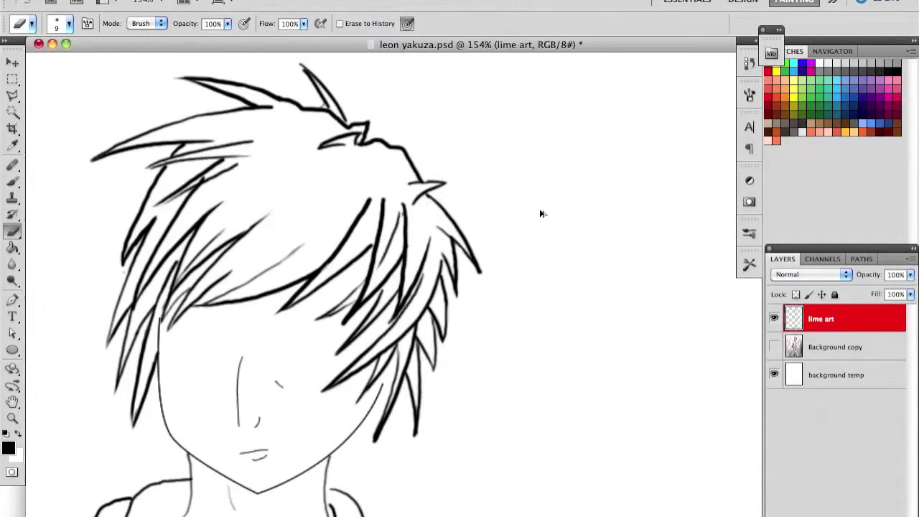
Erase the thin tips of the upper hair strokes and thin a thick stroke end.
{"action": "scroll", "coordinate": [365, 95], "scroll_direction": "up", "scroll_amount": 5}
{"action": "key", "text": "b"}
{"action": "key", "text": "e"}
{"action": "key", "text": "b"}
{"action": "key", "text": "e"}
{"action": "scroll", "coordinate": [324, 143], "scroll_direction": "left", "scroll_amount": 5}
{"action": "scroll", "coordinate": [323, 144], "scroll_direction": "up", "scroll_amount": 2}
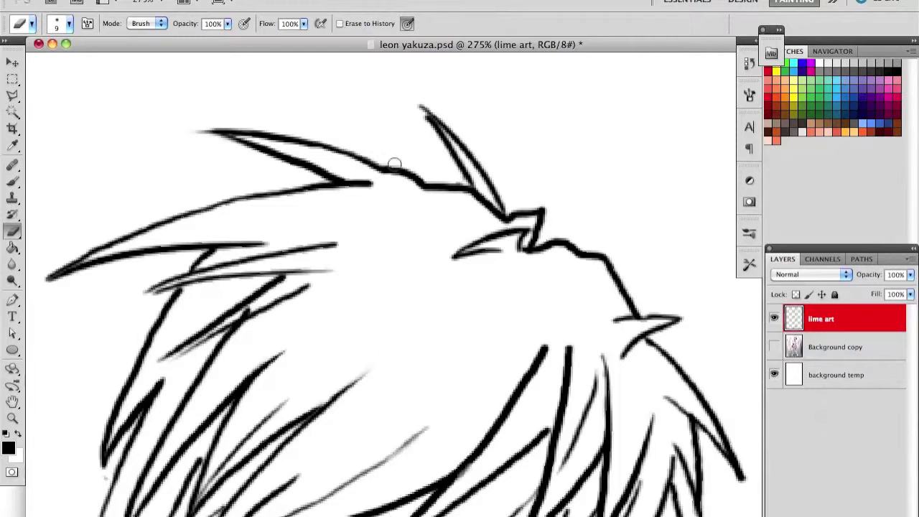
{"action": "left_click_drag", "start_coordinate": [207, 134], "coordinate": [195, 132]}
{"action": "left_click_drag", "start_coordinate": [308, 170], "coordinate": [282, 158]}
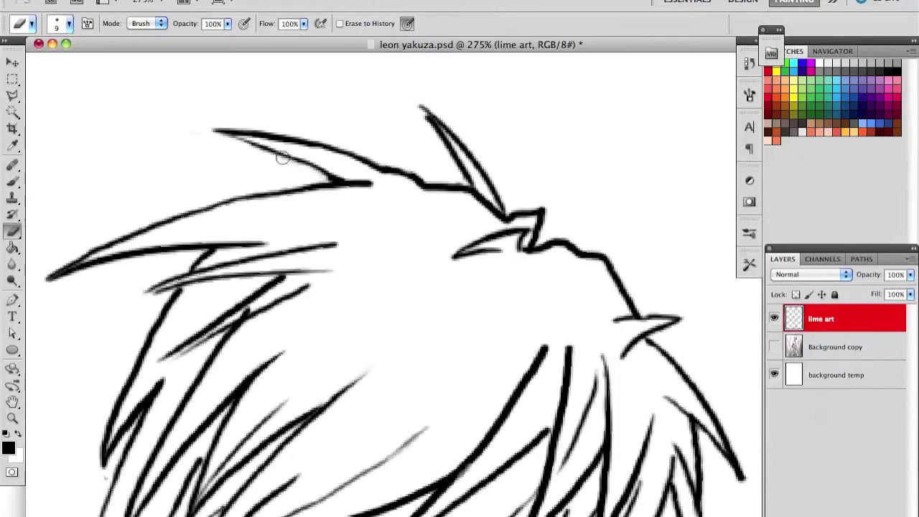
{"action": "scroll", "coordinate": [288, 162], "scroll_direction": "left", "scroll_amount": 5}
{"action": "left_click_drag", "start_coordinate": [127, 266], "coordinate": [225, 244]}
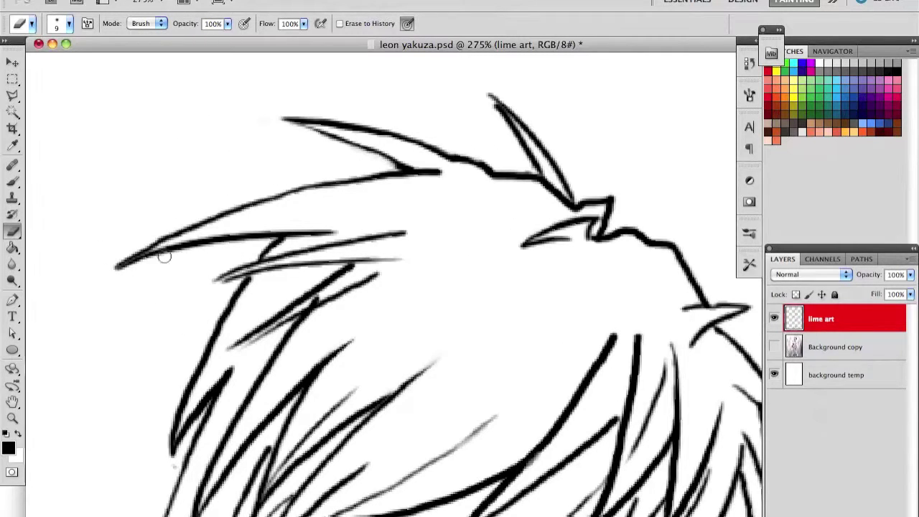
{"action": "left_click_drag", "start_coordinate": [318, 180], "coordinate": [448, 172]}
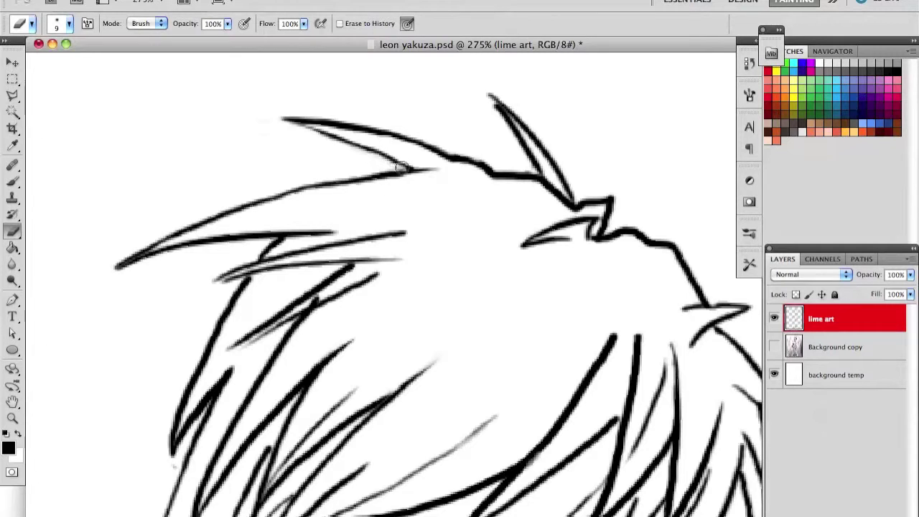
Trim a hair spike's thin tip, then try redrawing a faint tip and undo it.
{"action": "scroll", "coordinate": [414, 161], "scroll_direction": "down", "scroll_amount": 5}
{"action": "scroll", "coordinate": [486, 95], "scroll_direction": "up", "scroll_amount": 5}
{"action": "left_click_drag", "start_coordinate": [515, 139], "coordinate": [506, 108]}
{"action": "scroll", "coordinate": [546, 158], "scroll_direction": "right", "scroll_amount": 3}
{"action": "scroll", "coordinate": [546, 158], "scroll_direction": "down", "scroll_amount": 1}
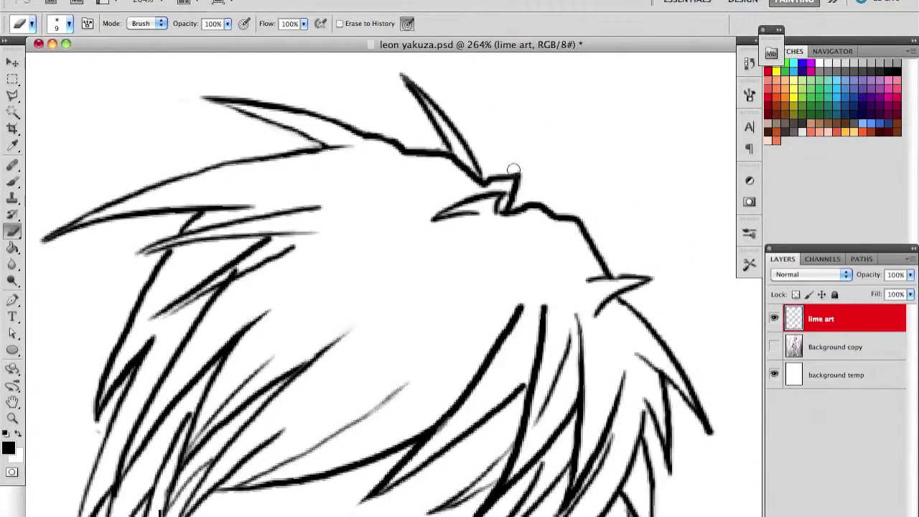
{"action": "scroll", "coordinate": [528, 185], "scroll_direction": "right", "scroll_amount": 2}
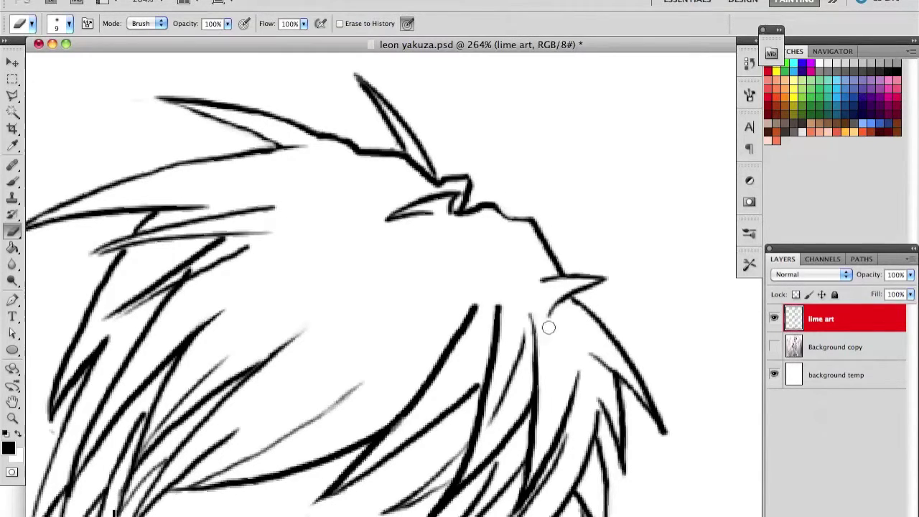
{"action": "scroll", "coordinate": [560, 295], "scroll_direction": "down", "scroll_amount": 2}
{"action": "scroll", "coordinate": [493, 313], "scroll_direction": "right", "scroll_amount": 4}
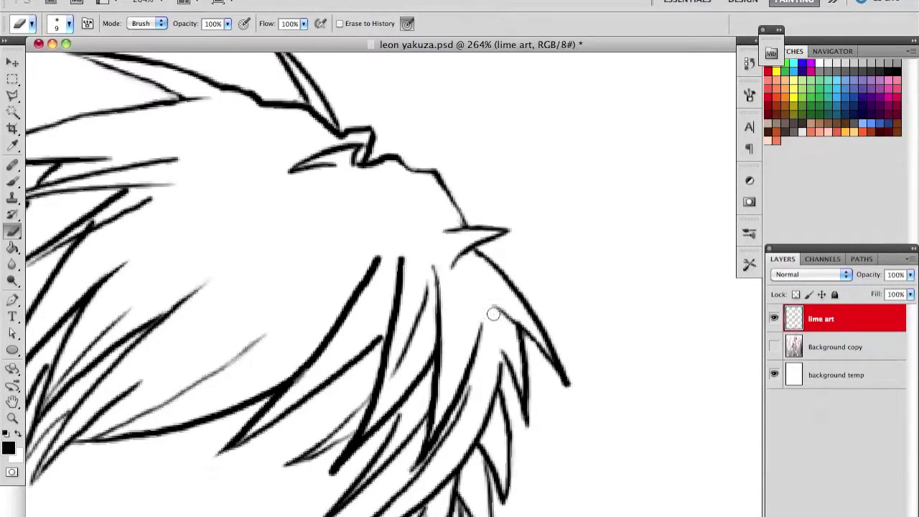
{"action": "scroll", "coordinate": [532, 395], "scroll_direction": "down", "scroll_amount": 3}
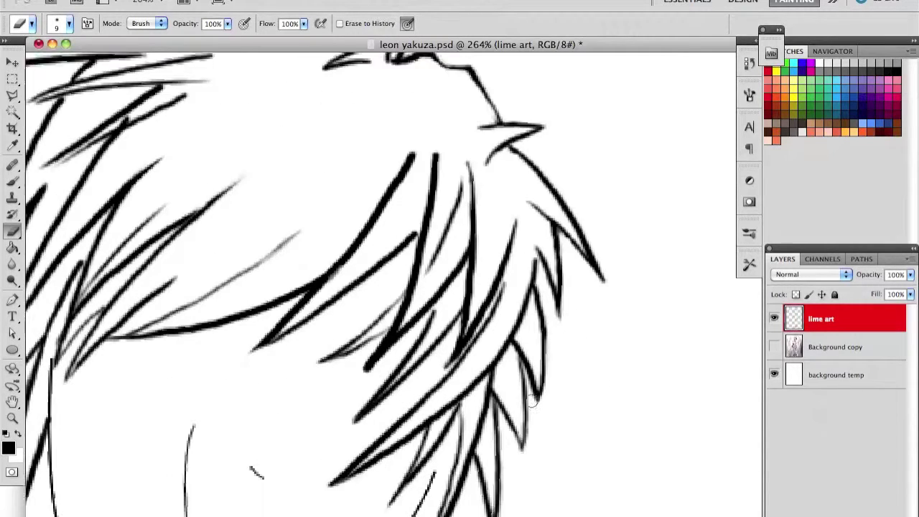
{"action": "scroll", "coordinate": [535, 366], "scroll_direction": "left", "scroll_amount": 1}
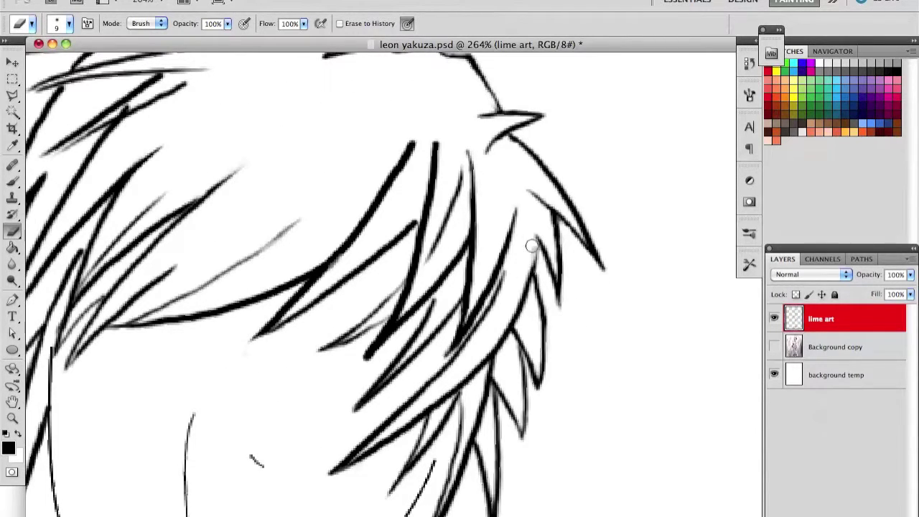
{"action": "left_click_drag", "start_coordinate": [414, 143], "coordinate": [338, 246]}
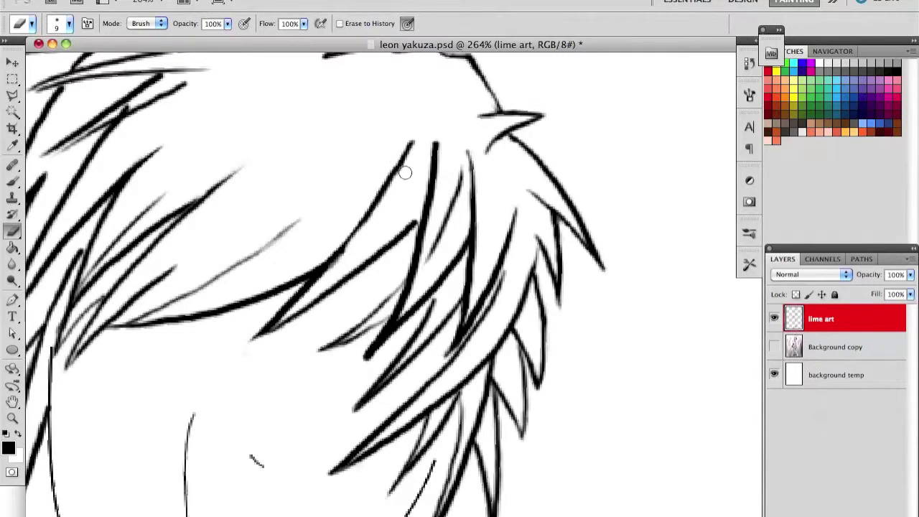
{"action": "key", "text": "ctrl+z"}
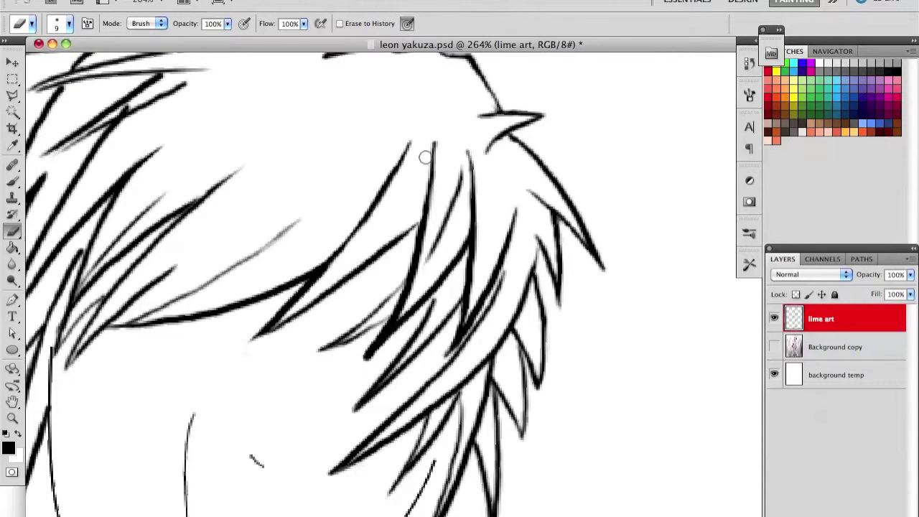
Lighten part of a dark hair stroke on the right side of the head.
{"action": "left_click_drag", "start_coordinate": [389, 342], "coordinate": [391, 333]}
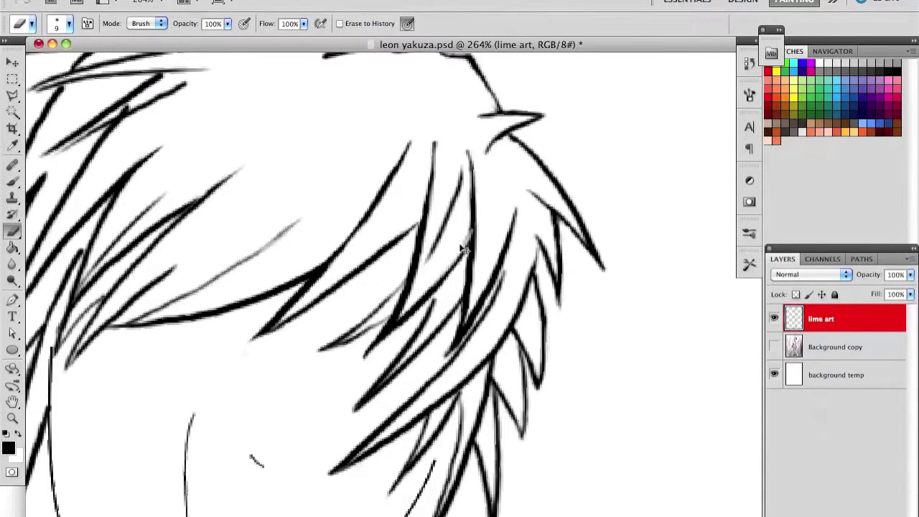
{"action": "scroll", "coordinate": [371, 319], "scroll_direction": "down", "scroll_amount": 2}
{"action": "scroll", "coordinate": [381, 308], "scroll_direction": "down", "scroll_amount": 2}
{"action": "scroll", "coordinate": [395, 294], "scroll_direction": "down", "scroll_amount": 2}
{"action": "scroll", "coordinate": [415, 281], "scroll_direction": "down", "scroll_amount": 2}
{"action": "scroll", "coordinate": [532, 277], "scroll_direction": "up", "scroll_amount": 7}
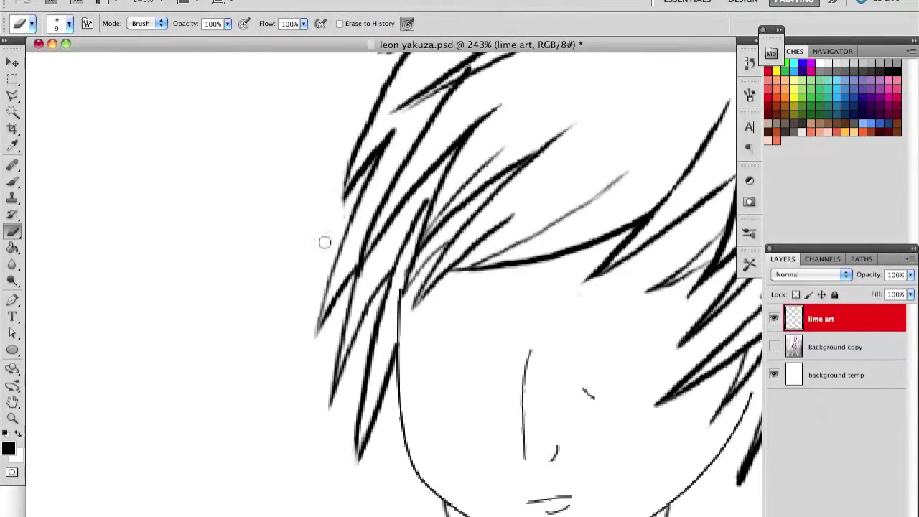
Sweep the Eraser along the left hair strokes to remove grey edge pixels.
{"action": "left_click_drag", "start_coordinate": [334, 192], "coordinate": [378, 95]}
{"action": "left_click_drag", "start_coordinate": [350, 195], "coordinate": [357, 181]}
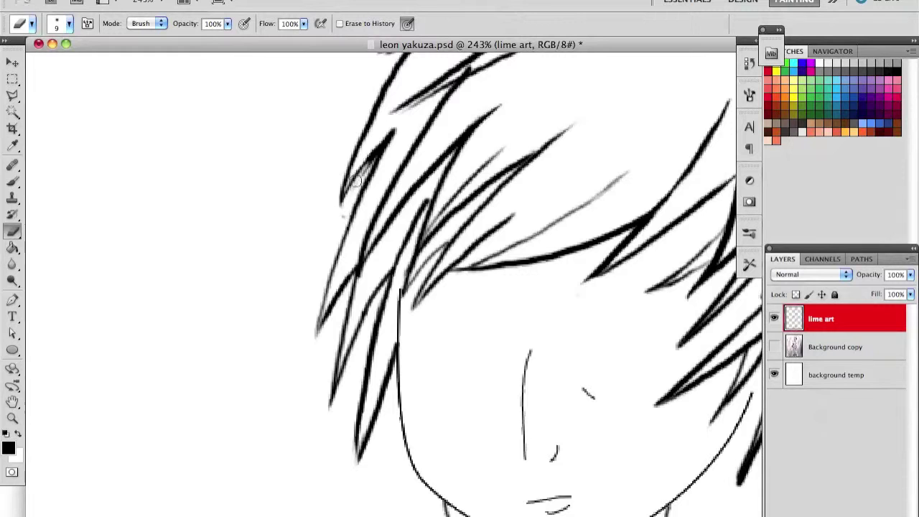
{"action": "scroll", "coordinate": [409, 361], "scroll_direction": "down", "scroll_amount": 4}
{"action": "scroll", "coordinate": [409, 361], "scroll_direction": "right", "scroll_amount": 7}
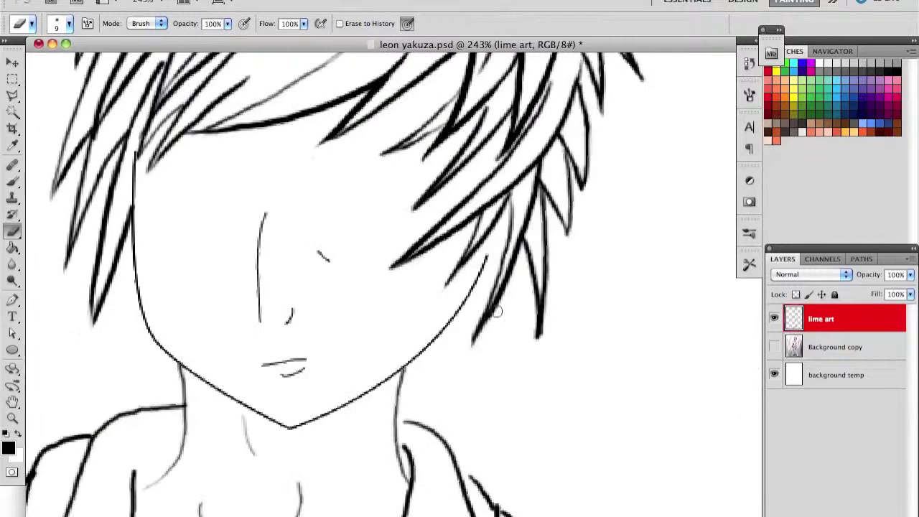
{"action": "scroll", "coordinate": [627, 229], "scroll_direction": "up", "scroll_amount": 3}
{"action": "scroll", "coordinate": [589, 201], "scroll_direction": "down", "scroll_amount": 1}
{"action": "scroll", "coordinate": [581, 187], "scroll_direction": "down", "scroll_amount": 2}
{"action": "scroll", "coordinate": [576, 169], "scroll_direction": "down", "scroll_amount": 1}
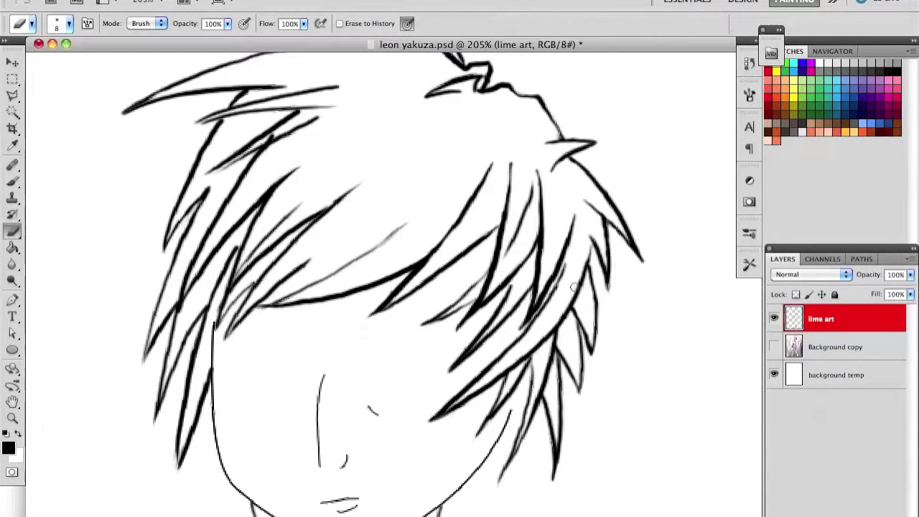
{"action": "scroll", "coordinate": [341, 240], "scroll_direction": "left", "scroll_amount": 2}
Swap colours and fill the background temp layer with light grey using the Paint Bucket.
{"action": "key", "text": "b"}
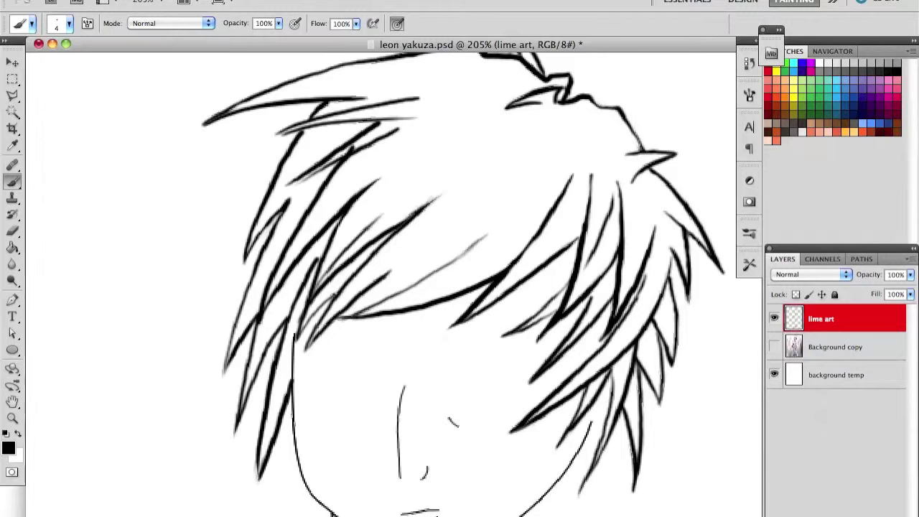
{"action": "key", "text": "e"}
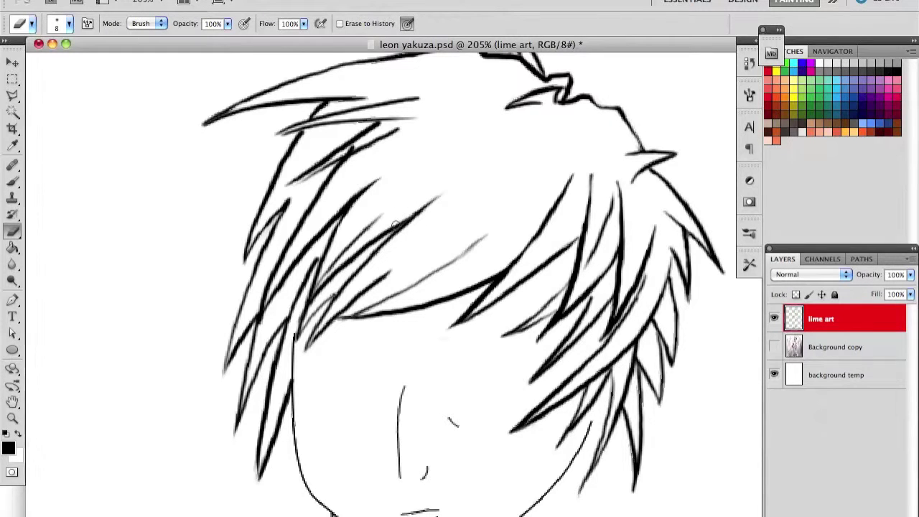
{"action": "key", "text": "x"}
{"action": "key", "text": "g"}
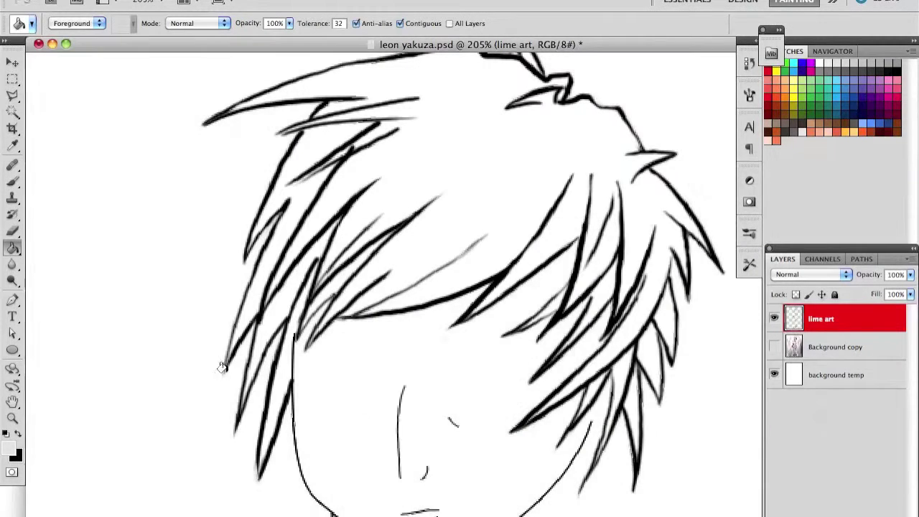
{"action": "key", "text": "alt+bracketleft"}
{"action": "key", "text": "alt+bracketleft"}
{"action": "key", "text": "e"}
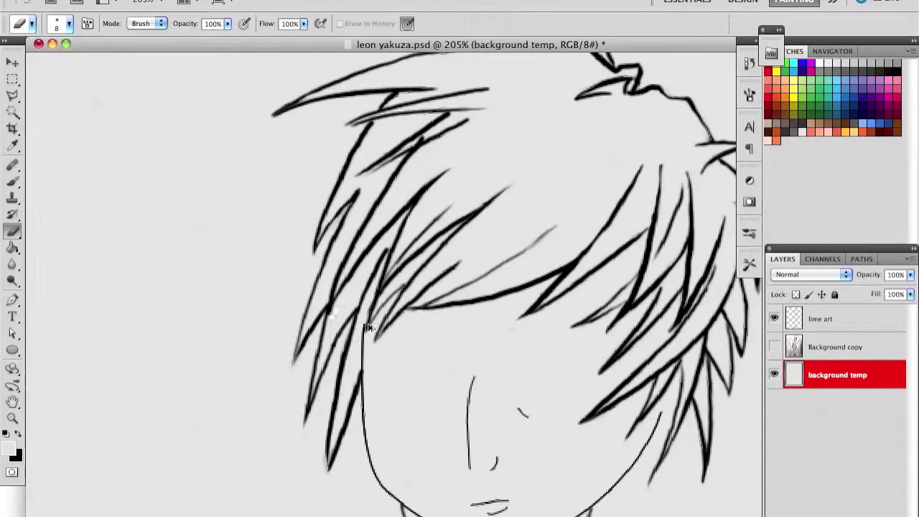
{"action": "left_click", "coordinate": [818, 323]}
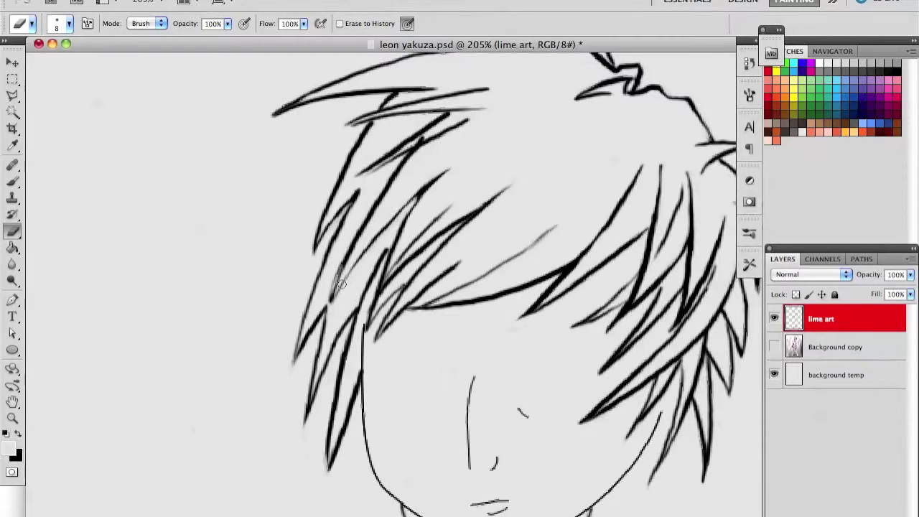
Settle on the small brush, fit the drawing to the window, and zoom to the head.
{"action": "key", "text": "b"}
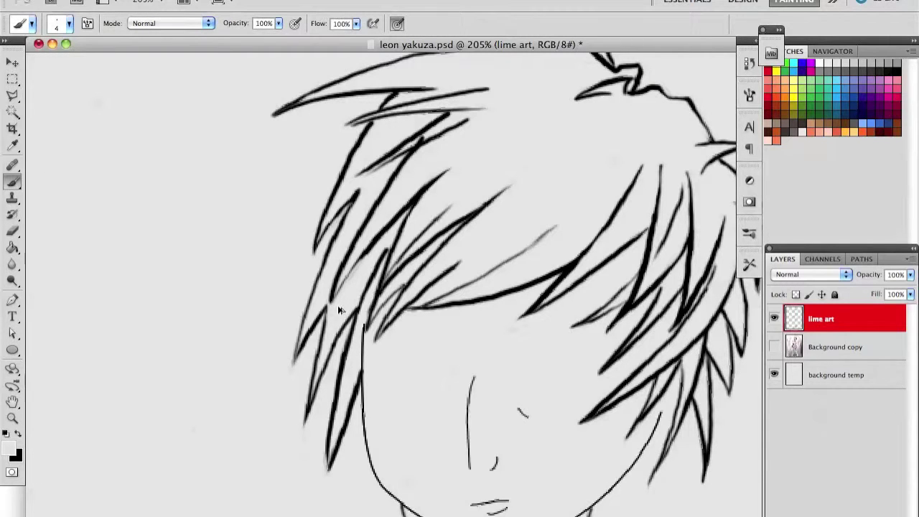
{"action": "key", "text": "e"}
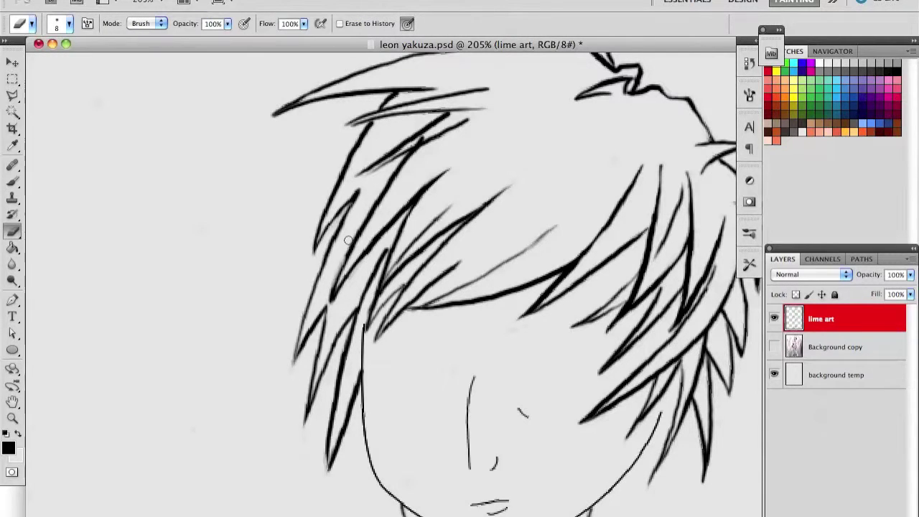
{"action": "key", "text": "b"}
{"action": "key", "text": "e"}
{"action": "key", "text": "b"}
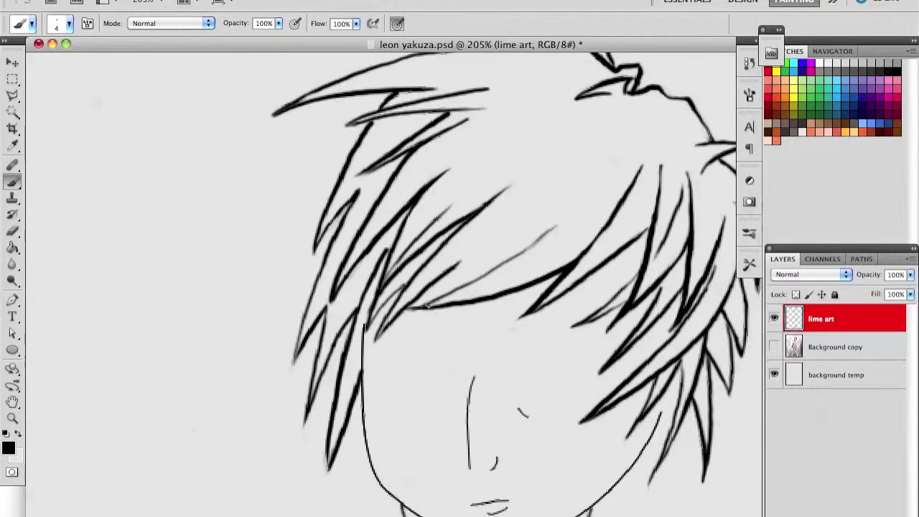
{"action": "key", "text": "ctrl+0"}
{"action": "scroll", "coordinate": [470, 283], "scroll_direction": "up", "scroll_amount": 3}
{"action": "scroll", "coordinate": [614, 247], "scroll_direction": "up", "scroll_amount": 5}
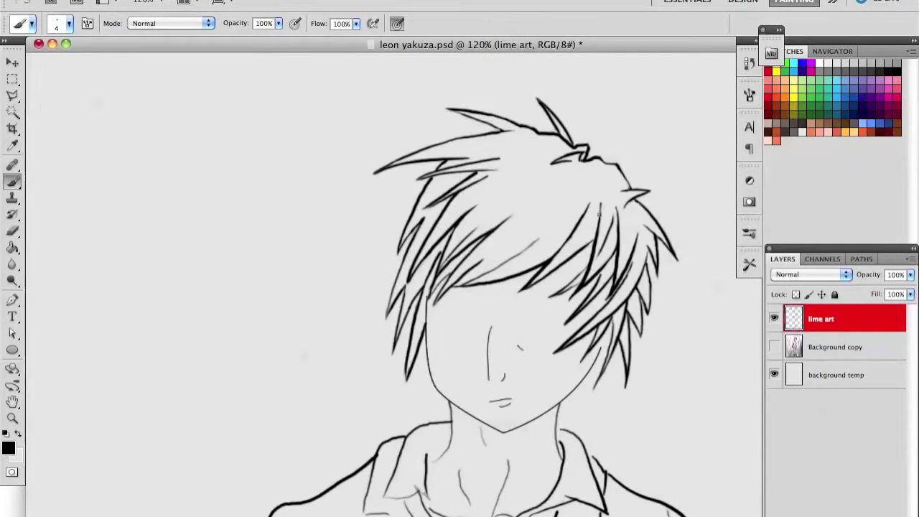
Select the head with the polygonal lasso, nudge it into place, and deselect.
{"action": "scroll", "coordinate": [572, 241], "scroll_direction": "down", "scroll_amount": 3}
{"action": "key", "text": "l"}
{"action": "left_click", "coordinate": [413, 132]}
{"action": "left_click", "coordinate": [447, 327]}
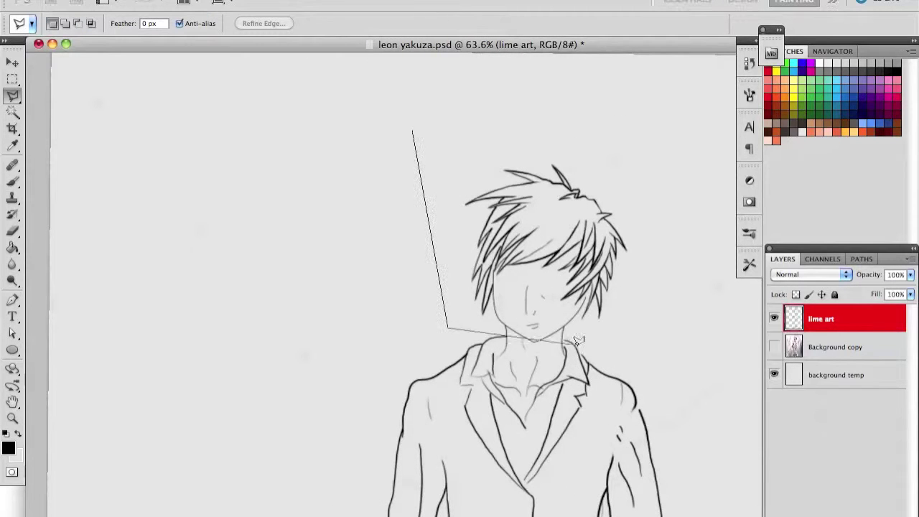
{"action": "left_click", "coordinate": [605, 338]}
{"action": "left_click", "coordinate": [413, 131]}
{"action": "key", "text": "v"}
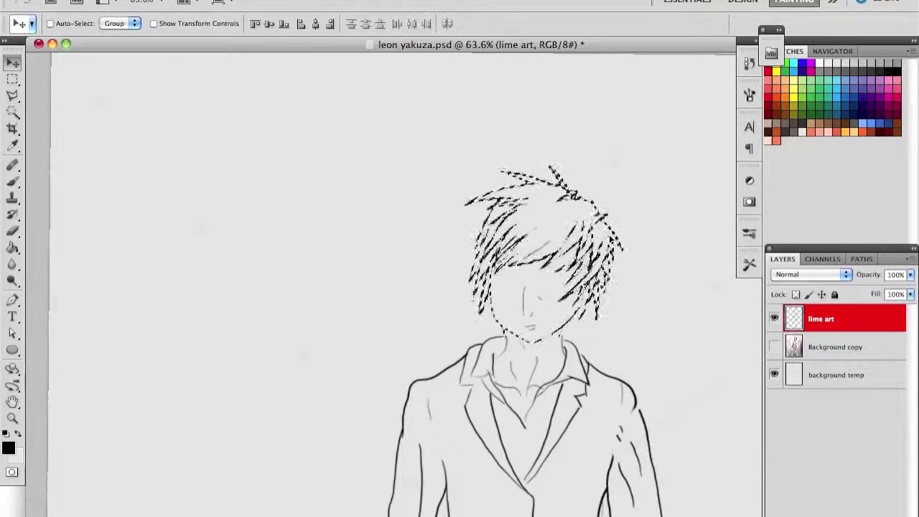
{"action": "scroll", "coordinate": [609, 234], "scroll_direction": "down", "scroll_amount": 2}
{"action": "scroll", "coordinate": [609, 234], "scroll_direction": "down", "scroll_amount": 1}
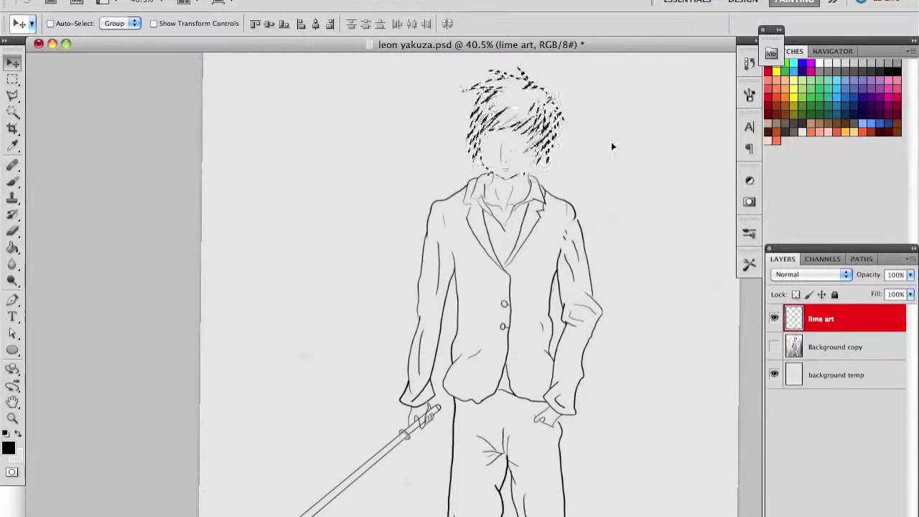
{"action": "key", "text": "ctrl+d"}
{"action": "scroll", "coordinate": [611, 144], "scroll_direction": "down", "scroll_amount": 2}
{"action": "scroll", "coordinate": [611, 145], "scroll_direction": "down", "scroll_amount": 1}
{"action": "scroll", "coordinate": [503, 143], "scroll_direction": "up", "scroll_amount": 4}
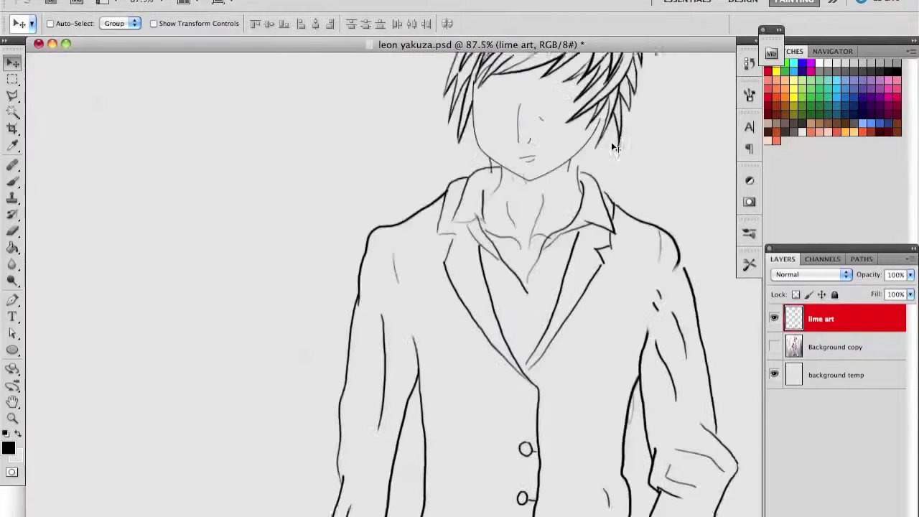
Extend the neck line upward with a slightly thinner brush stroke.
{"action": "key", "text": "b"}
{"action": "scroll", "coordinate": [497, 183], "scroll_direction": "up", "scroll_amount": 3}
{"action": "scroll", "coordinate": [497, 179], "scroll_direction": "up", "scroll_amount": 1}
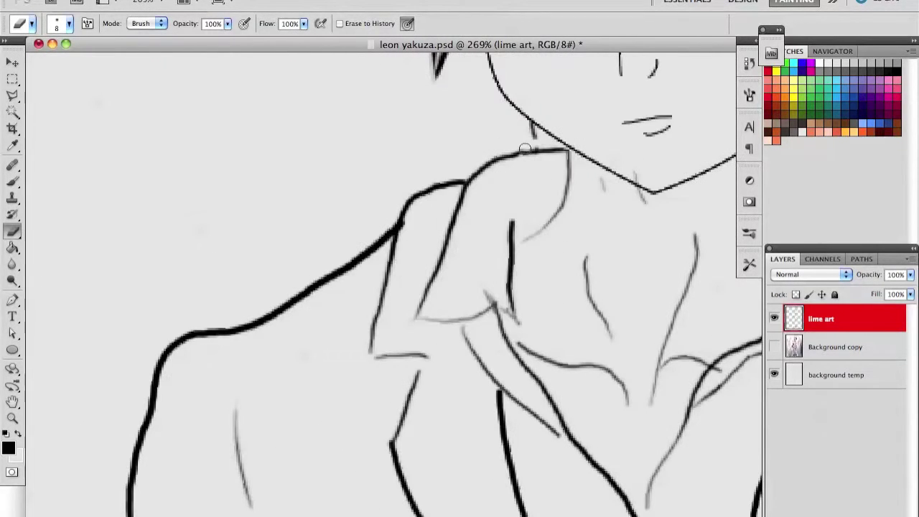
{"action": "scroll", "coordinate": [605, 194], "scroll_direction": "right", "scroll_amount": 4}
{"action": "key", "text": "b"}
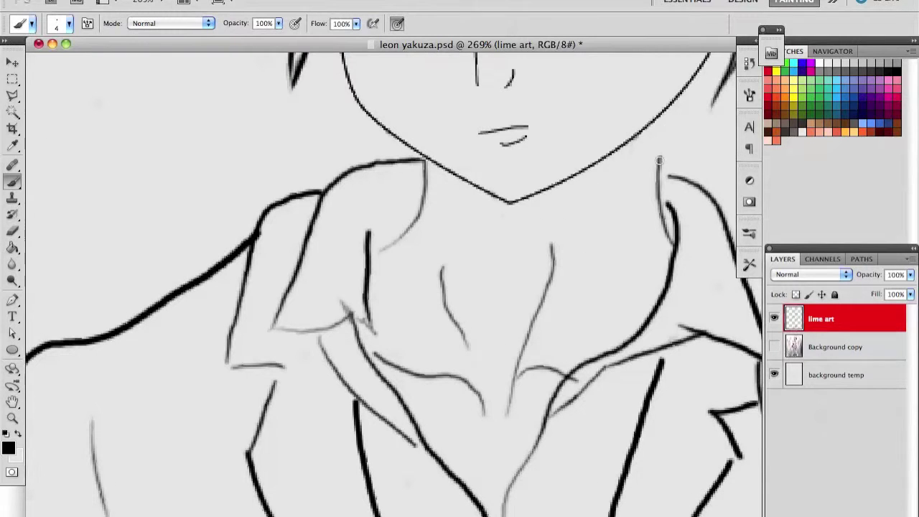
{"action": "key", "text": "bracketleft"}
{"action": "left_click_drag", "start_coordinate": [659, 151], "coordinate": [664, 115]}
{"action": "scroll", "coordinate": [647, 163], "scroll_direction": "up", "scroll_amount": 1}
{"action": "scroll", "coordinate": [673, 113], "scroll_direction": "down", "scroll_amount": 3}
{"action": "scroll", "coordinate": [586, 252], "scroll_direction": "down", "scroll_amount": 4}
{"action": "scroll", "coordinate": [586, 252], "scroll_direction": "up", "scroll_amount": 3}
{"action": "scroll", "coordinate": [586, 252], "scroll_direction": "up", "scroll_amount": 5}
{"action": "scroll", "coordinate": [555, 213], "scroll_direction": "up", "scroll_amount": 2}
Create a new layer named 'hair' and move it beneath the line art layer.
{"action": "left_click", "coordinate": [773, 347]}
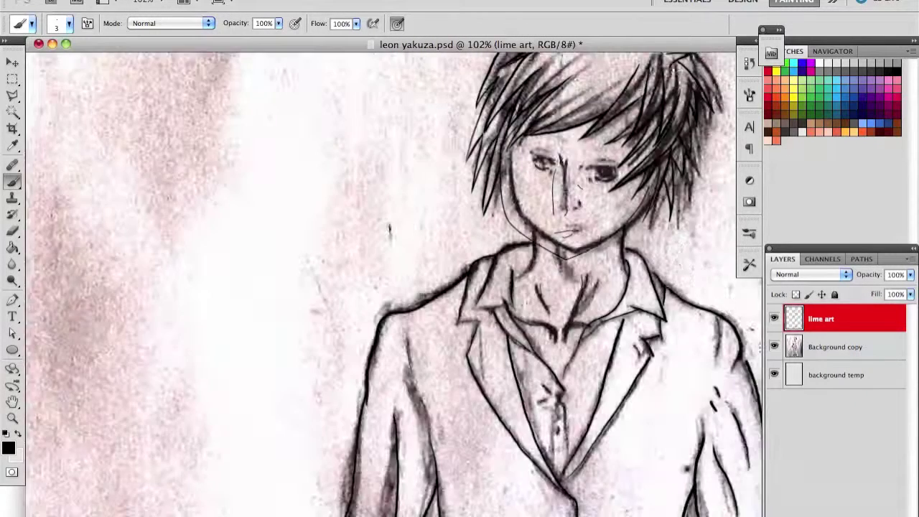
{"action": "scroll", "coordinate": [536, 183], "scroll_direction": "up", "scroll_amount": 7}
{"action": "key", "text": "ctrl+shift+n"}
{"action": "type", "text": "hair"}
{"action": "key", "text": "Return"}
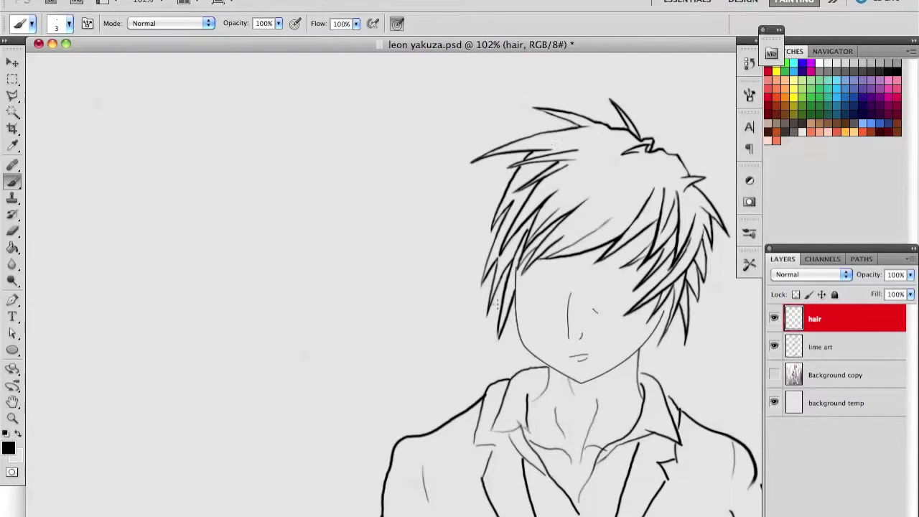
{"action": "right_click", "coordinate": [510, 196]}
{"action": "left_click_drag", "start_coordinate": [402, 293], "coordinate": [446, 293]}
Set the brush to about 53 and paint dark grey over the central and right hair strands.
{"action": "mouse_move", "coordinate": [607, 188]}
{"action": "left_mouse_down"}
{"action": "mouse_move", "coordinate": [574, 230]}
{"action": "mouse_move", "coordinate": [642, 212]}
{"action": "left_mouse_up"}
{"action": "key", "text": "ctrl+["}
{"action": "mouse_move", "coordinate": [565, 225]}
{"action": "left_mouse_down"}
{"action": "mouse_move", "coordinate": [554, 164]}
{"action": "mouse_move", "coordinate": [596, 140]}
{"action": "mouse_move", "coordinate": [668, 216]}
{"action": "left_mouse_up"}
{"action": "scroll", "coordinate": [546, 230], "scroll_direction": "up", "scroll_amount": 2}
{"action": "scroll", "coordinate": [529, 244], "scroll_direction": "up", "scroll_amount": 3}
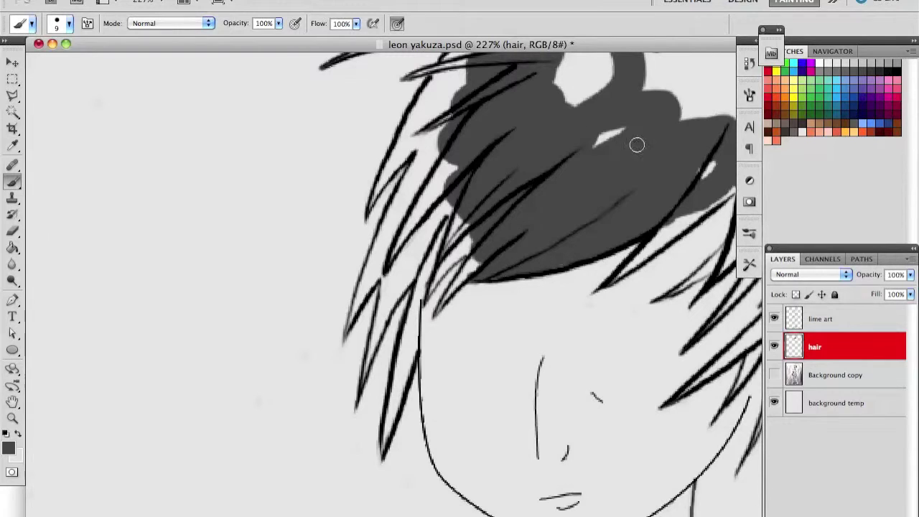
{"action": "left_click_drag", "start_coordinate": [637, 145], "coordinate": [717, 193]}
{"action": "scroll", "coordinate": [595, 285], "scroll_direction": "right", "scroll_amount": 3}
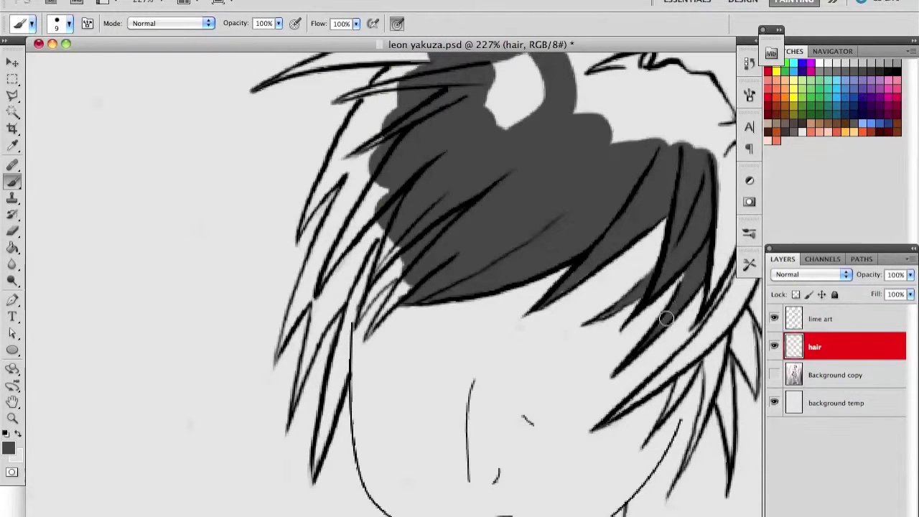
{"action": "left_click_drag", "start_coordinate": [638, 396], "coordinate": [682, 359]}
{"action": "scroll", "coordinate": [606, 389], "scroll_direction": "right", "scroll_amount": 3}
{"action": "scroll", "coordinate": [606, 389], "scroll_direction": "up", "scroll_amount": 1}
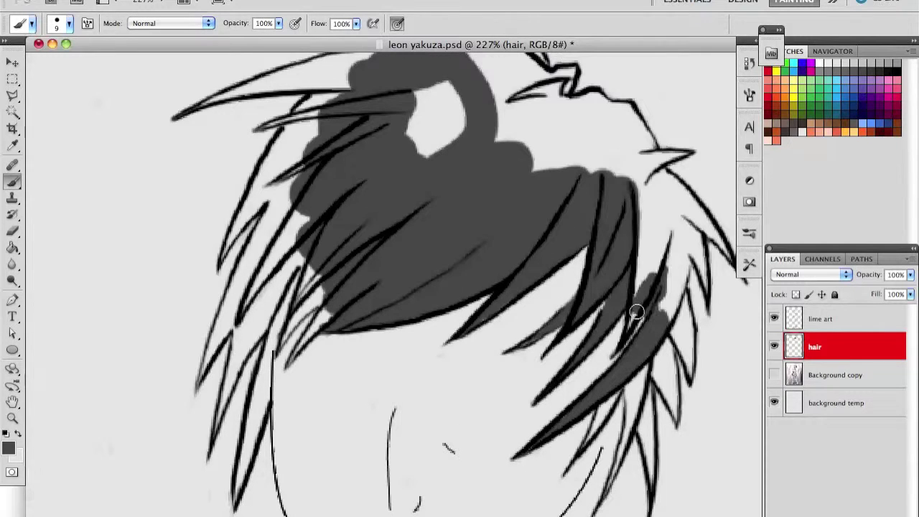
{"action": "left_click_drag", "start_coordinate": [636, 311], "coordinate": [676, 287]}
{"action": "mouse_move", "coordinate": [662, 251]}
{"action": "left_mouse_down"}
{"action": "mouse_move", "coordinate": [412, 148]}
{"action": "mouse_move", "coordinate": [309, 274]}
{"action": "left_mouse_up"}
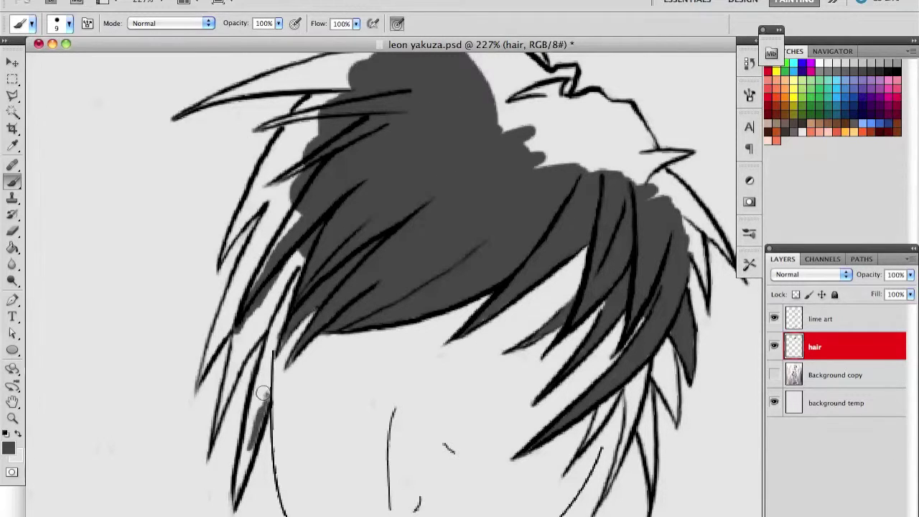
Fill the remaining gaps in the left strands, top tip and right side with dark grey.
{"action": "left_click_drag", "start_coordinate": [266, 387], "coordinate": [265, 297]}
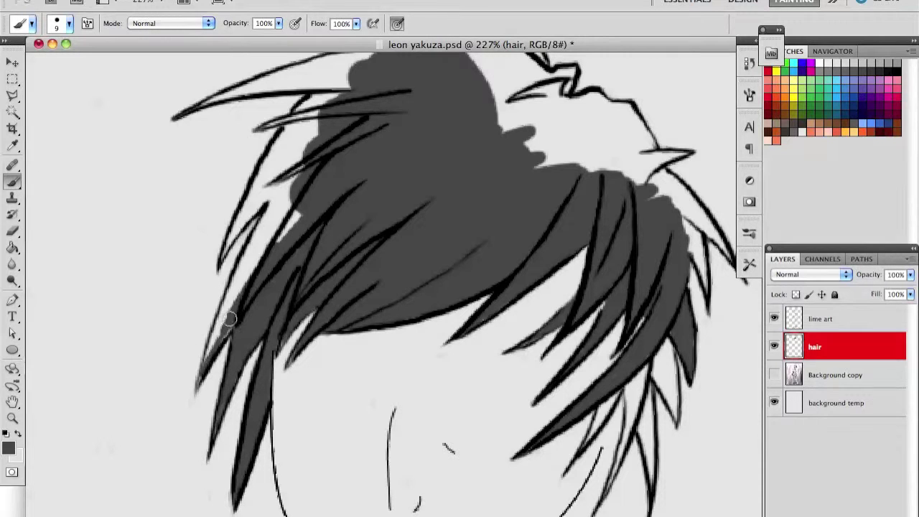
{"action": "left_click_drag", "start_coordinate": [225, 305], "coordinate": [306, 216]}
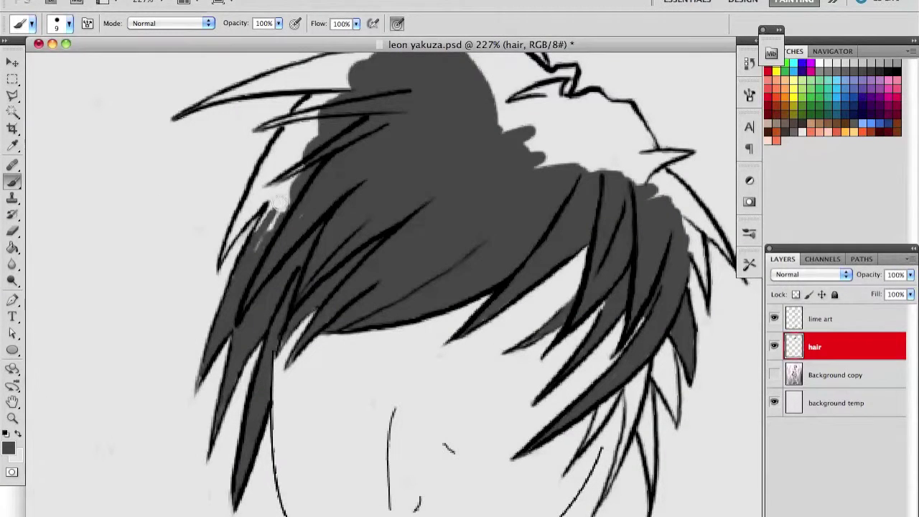
{"action": "left_click_drag", "start_coordinate": [288, 144], "coordinate": [280, 144]}
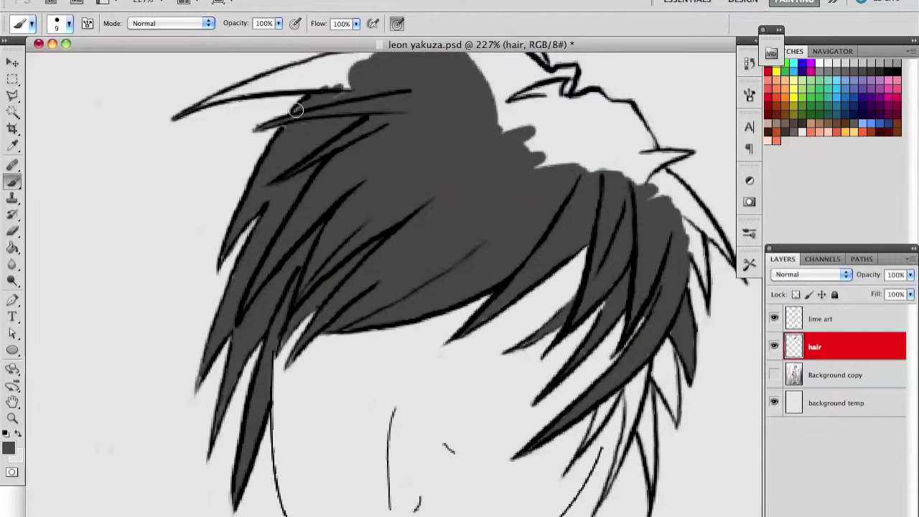
{"action": "scroll", "coordinate": [344, 87], "scroll_direction": "up", "scroll_amount": 3}
{"action": "scroll", "coordinate": [344, 87], "scroll_direction": "right", "scroll_amount": 3}
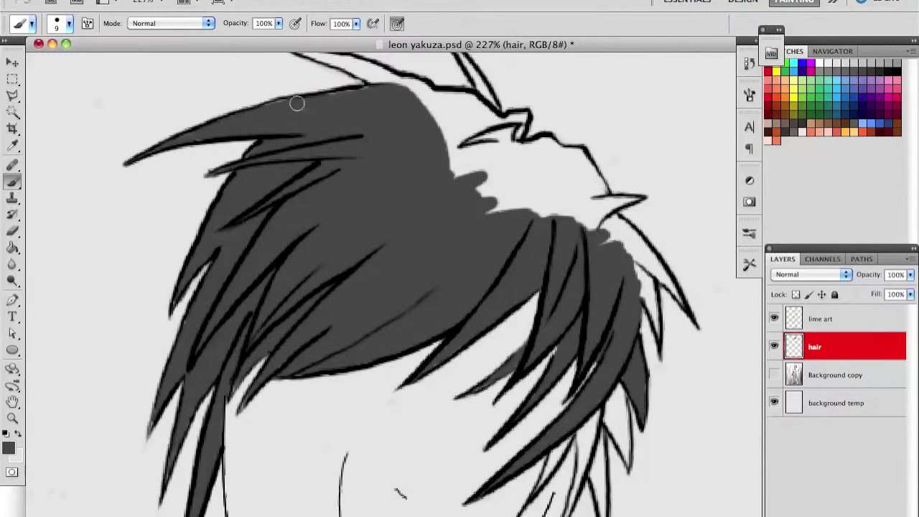
{"action": "left_click_drag", "start_coordinate": [520, 133], "coordinate": [460, 138]}
{"action": "scroll", "coordinate": [439, 204], "scroll_direction": "up", "scroll_amount": 6}
{"action": "scroll", "coordinate": [440, 203], "scroll_direction": "left", "scroll_amount": 2}
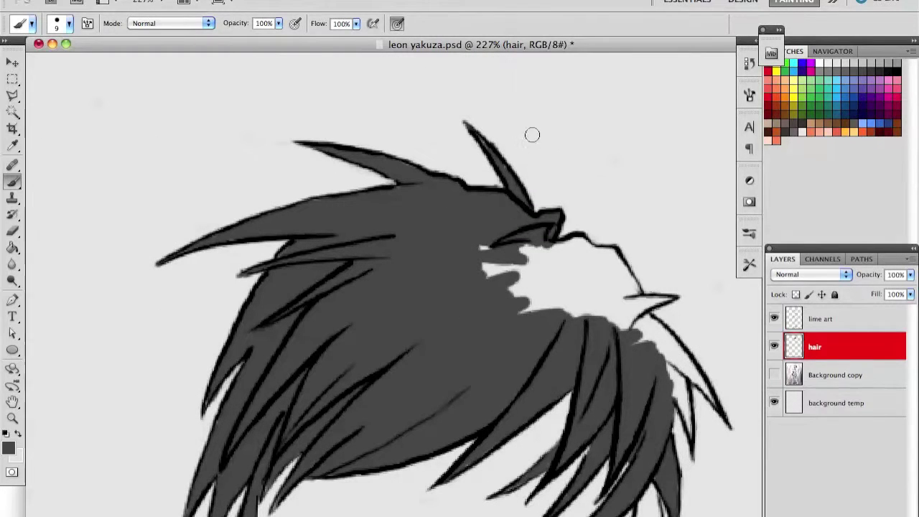
{"action": "key", "text": "bracketright"}
{"action": "key", "text": "bracketright"}
{"action": "key", "text": "bracketright"}
{"action": "left_click_drag", "start_coordinate": [509, 250], "coordinate": [587, 248]}
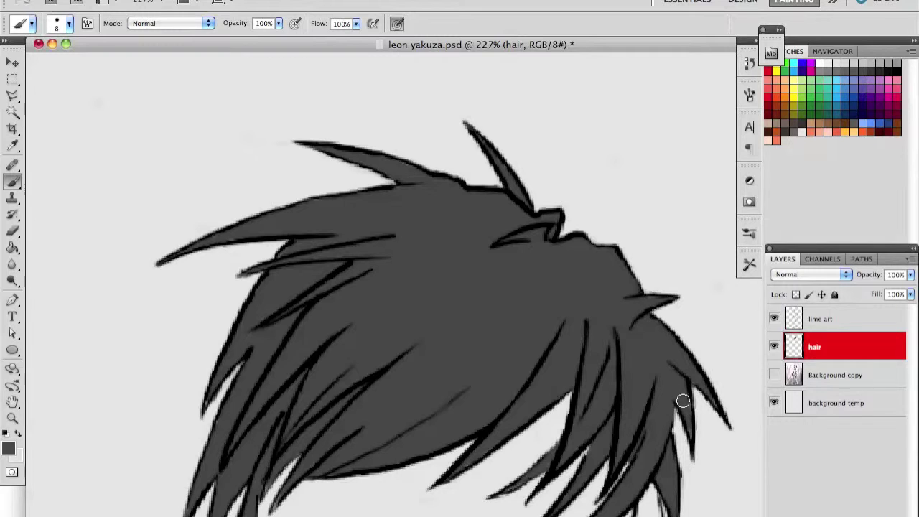
{"action": "scroll", "coordinate": [683, 401], "scroll_direction": "down", "scroll_amount": 5}
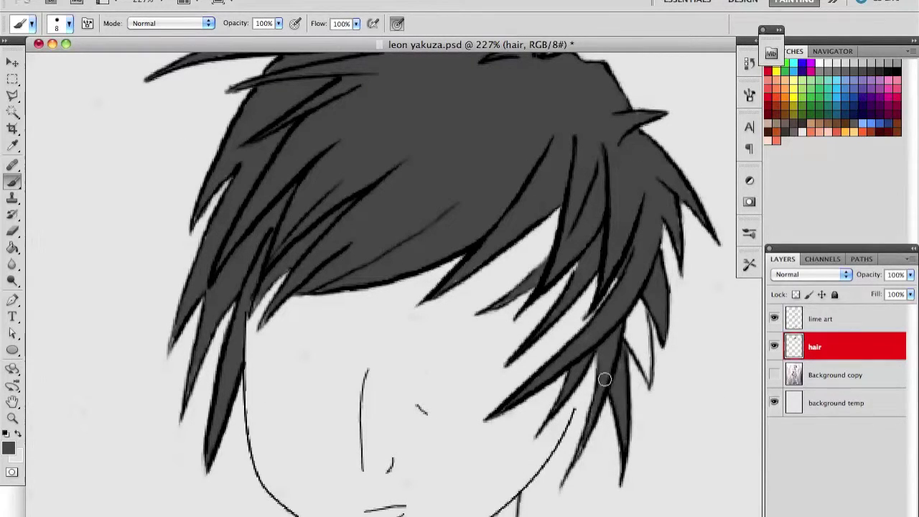
Load the hair layer as a selection and set the brush size to 30.
{"action": "key", "text": "w"}
{"action": "left_click", "coordinate": [607, 295]}
{"action": "key", "text": "b"}
{"action": "key", "text": "bracketright"}
{"action": "key", "text": "bracketright"}
{"action": "key", "text": "bracketright"}
{"action": "key", "text": "bracketright"}
{"action": "key", "text": "bracketright"}
{"action": "key", "text": "bracketright"}
{"action": "scroll", "coordinate": [585, 400], "scroll_direction": "up", "scroll_amount": 8}
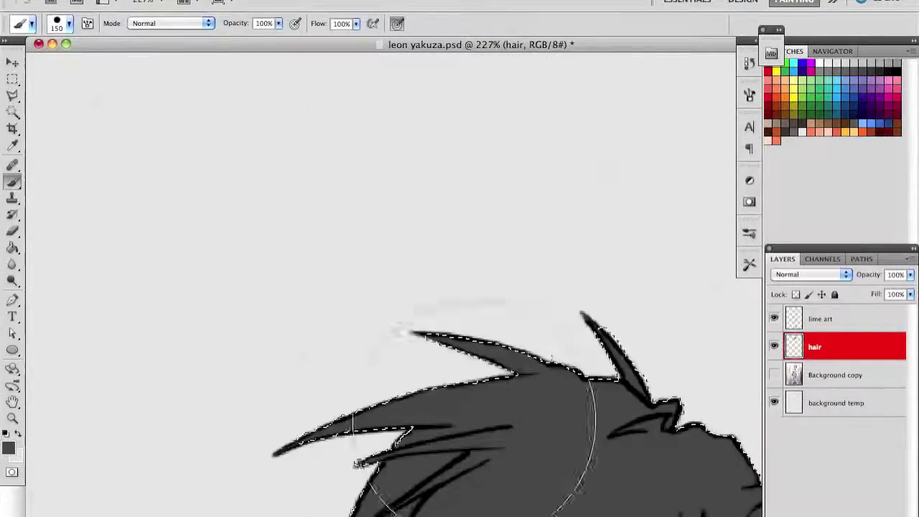
{"action": "scroll", "coordinate": [615, 318], "scroll_direction": "down", "scroll_amount": 5}
{"action": "key", "text": "bracketleft"}
{"action": "key", "text": "bracketleft"}
{"action": "key", "text": "bracketleft"}
{"action": "key", "text": "bracketleft"}
{"action": "key", "text": "bracketleft"}
{"action": "key", "text": "bracketleft"}
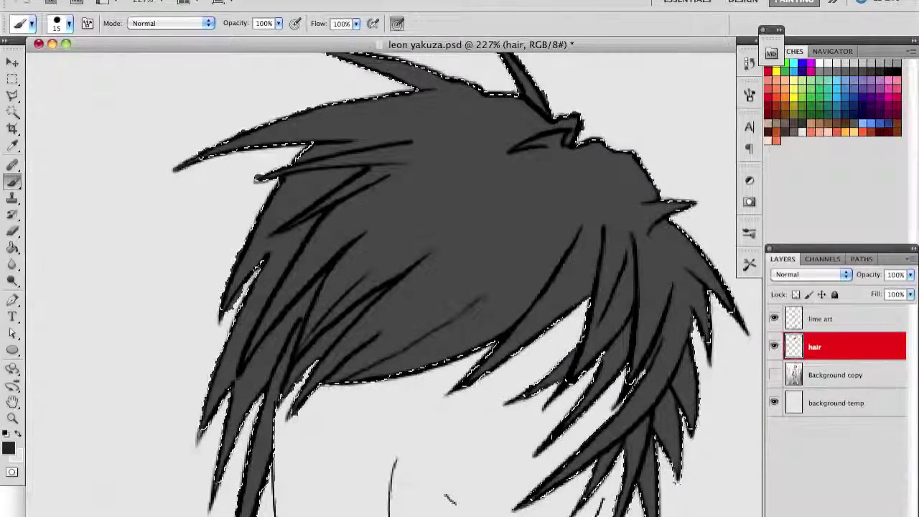
Switch to the Mixer Brush and load it with white.
{"action": "key", "text": "shift+b"}
{"action": "key", "text": "shift+b"}
{"action": "key", "text": "shift+b"}
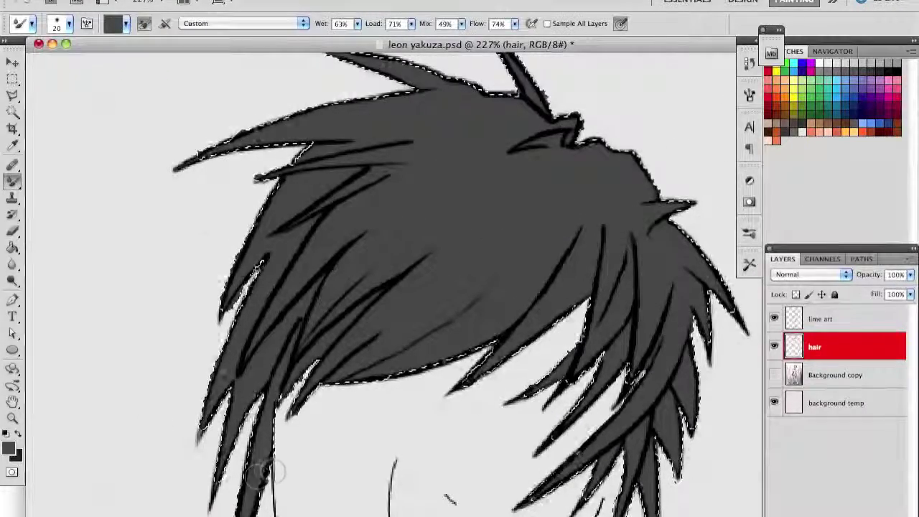
{"action": "scroll", "coordinate": [266, 301], "scroll_direction": "down", "scroll_amount": 3}
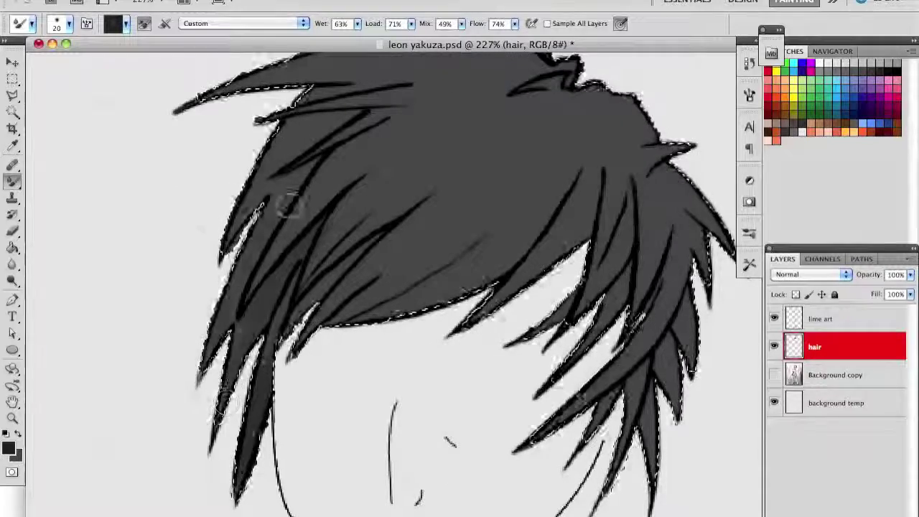
{"action": "scroll", "coordinate": [359, 97], "scroll_direction": "up", "scroll_amount": 2}
{"action": "scroll", "coordinate": [359, 97], "scroll_direction": "left", "scroll_amount": 2}
{"action": "scroll", "coordinate": [377, 102], "scroll_direction": "up", "scroll_amount": 4}
{"action": "scroll", "coordinate": [377, 103], "scroll_direction": "right", "scroll_amount": 2}
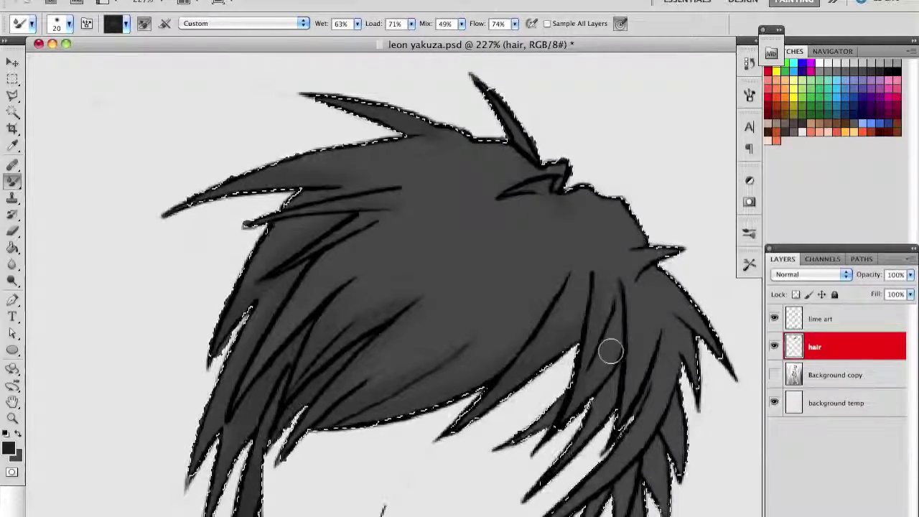
{"action": "scroll", "coordinate": [543, 484], "scroll_direction": "down", "scroll_amount": 2}
{"action": "scroll", "coordinate": [544, 485], "scroll_direction": "down", "scroll_amount": 5}
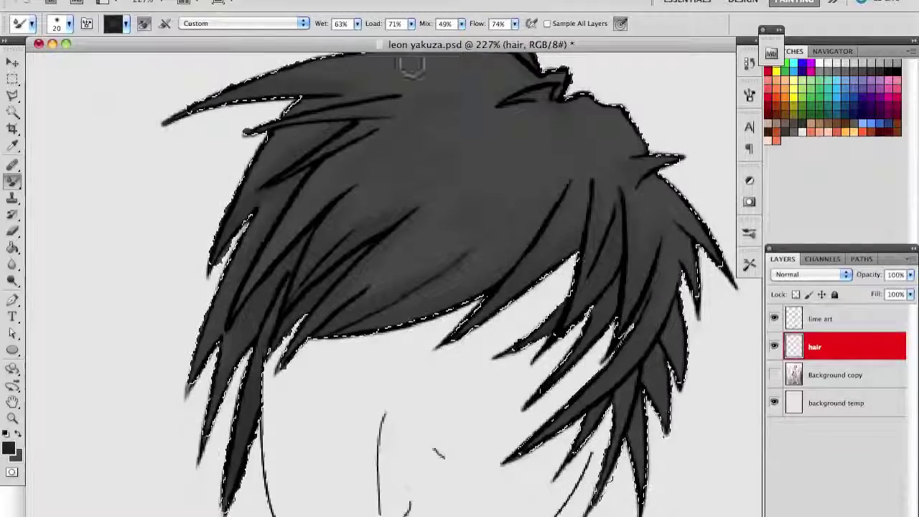
{"action": "scroll", "coordinate": [714, 223], "scroll_direction": "up", "scroll_amount": 2}
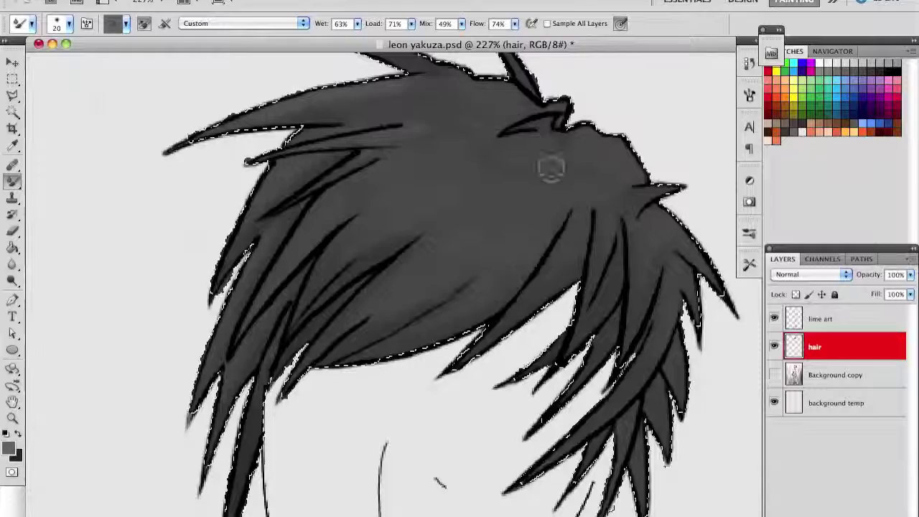
{"action": "scroll", "coordinate": [600, 327], "scroll_direction": "up", "scroll_amount": 7}
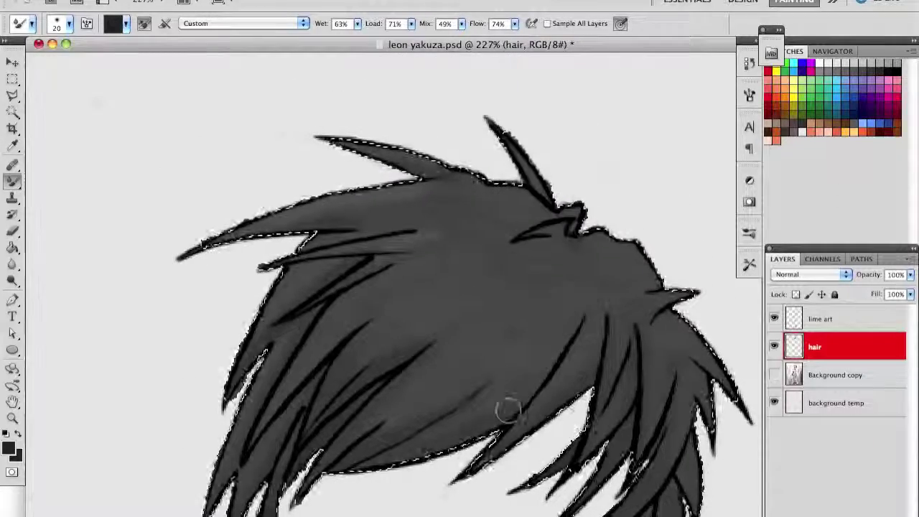
{"action": "key", "text": "d"}
{"action": "key", "text": "x"}
Blend softer grey streaks through the dark hair with the Mixer Brush and Smudge tool.
{"action": "left_click_drag", "start_coordinate": [460, 323], "coordinate": [323, 341]}
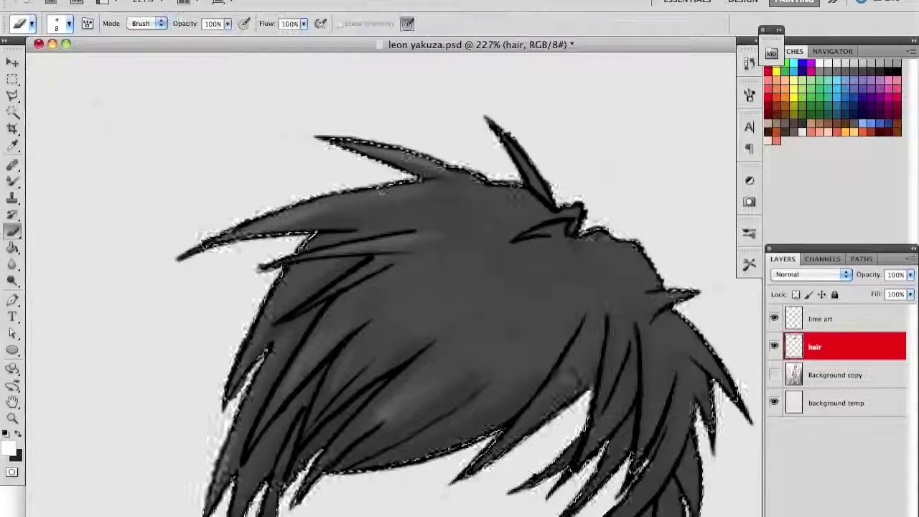
{"action": "scroll", "coordinate": [583, 255], "scroll_direction": "down", "scroll_amount": 3}
{"action": "left_click_drag", "start_coordinate": [421, 244], "coordinate": [646, 256]}
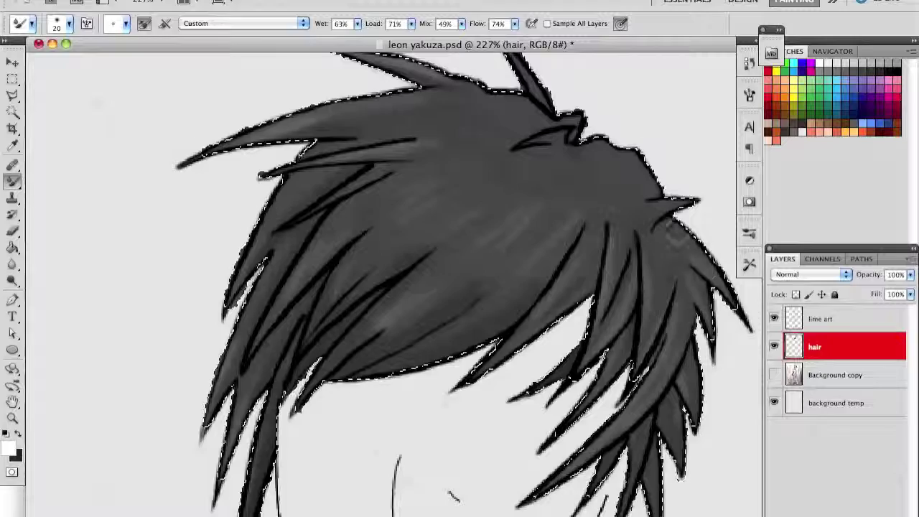
{"action": "key", "text": "r"}
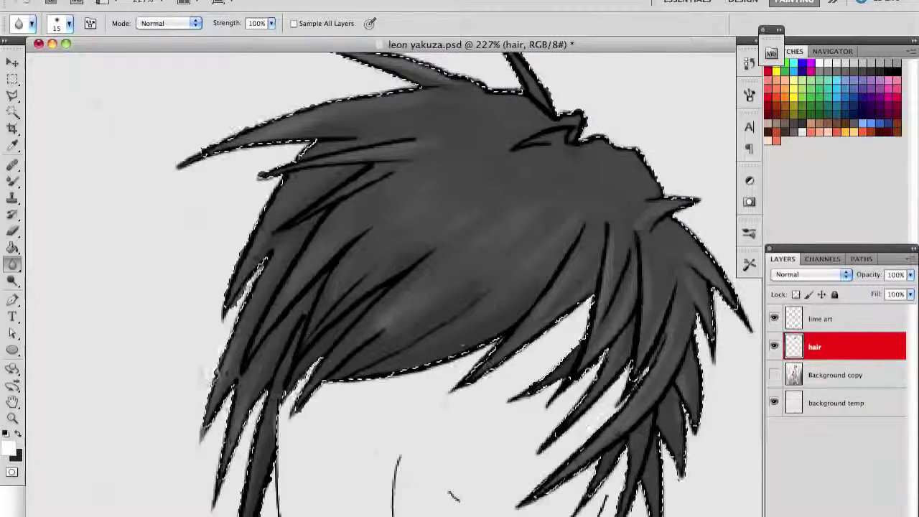
{"action": "key", "text": "b"}
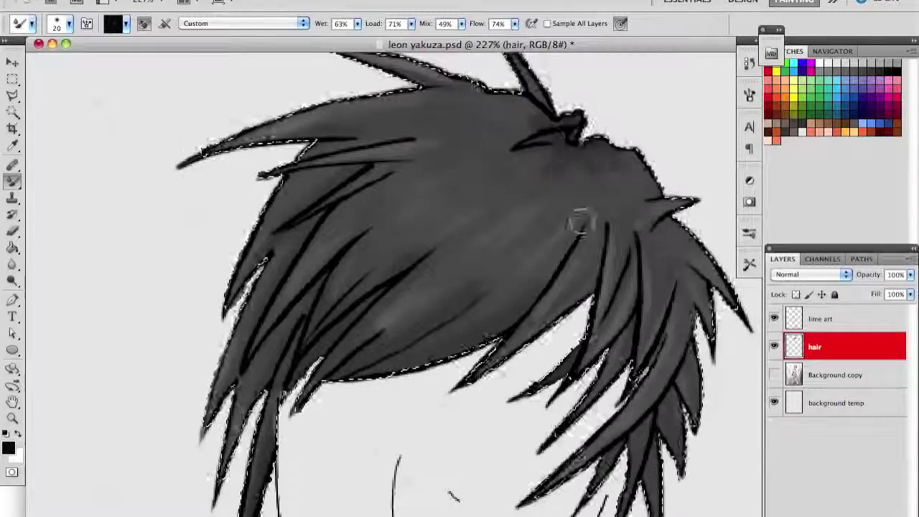
{"action": "scroll", "coordinate": [578, 219], "scroll_direction": "up", "scroll_amount": 3}
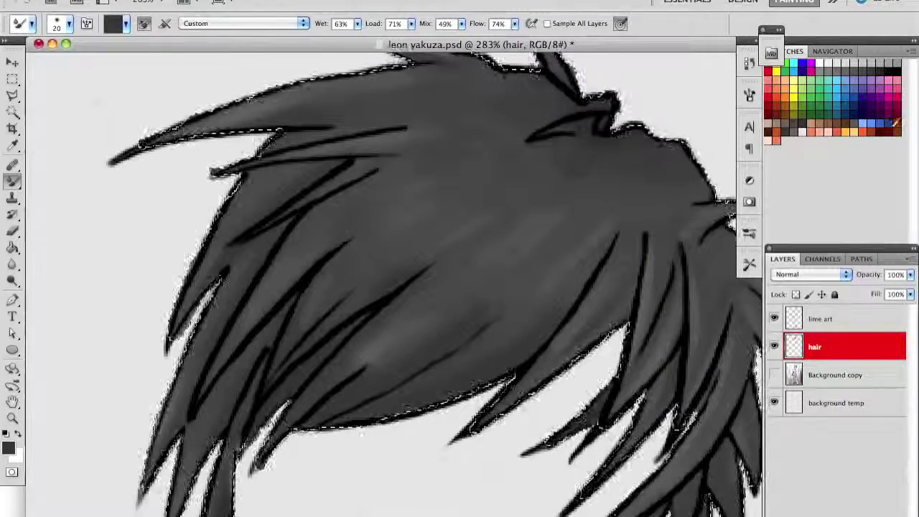
Set the smudge size to 7 and white as the highlight colour for the Mixer Brush.
{"action": "key", "text": "r"}
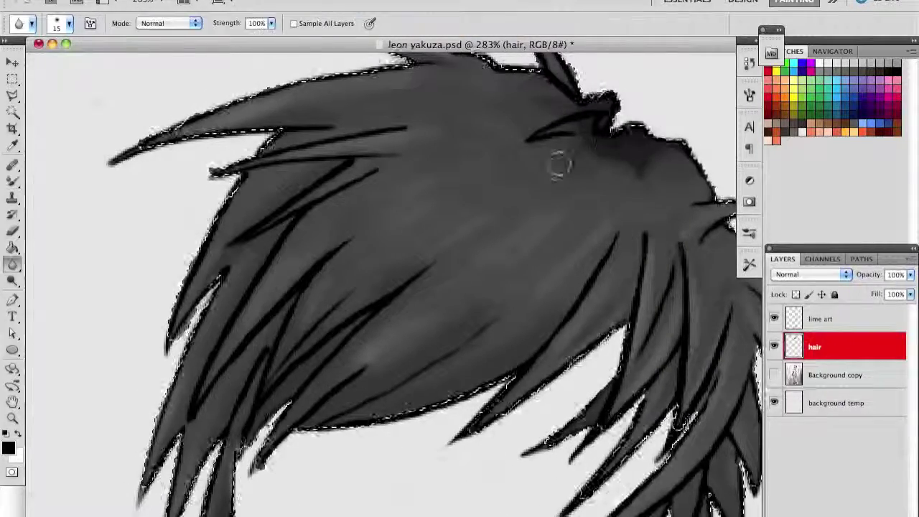
{"action": "key", "text": "b"}
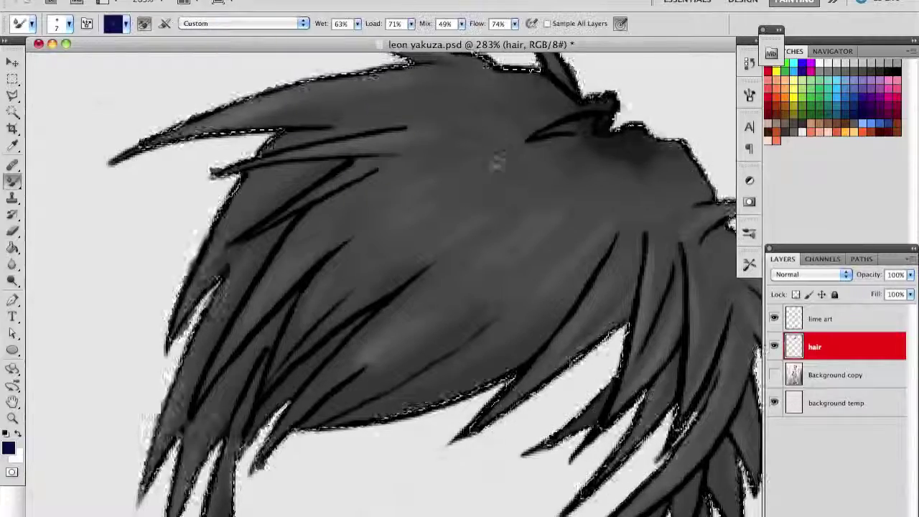
{"action": "key", "text": "r"}
{"action": "key", "text": "x"}
{"action": "key", "text": "bracketleft"}
{"action": "key", "text": "bracketleft"}
{"action": "key", "text": "bracketleft"}
{"action": "key", "text": "b"}
Sweep light diagonal highlight streaks across the hair with the Mixer Brush.
{"action": "left_click_drag", "start_coordinate": [495, 90], "coordinate": [420, 111]}
{"action": "mouse_move", "coordinate": [452, 152]}
{"action": "left_mouse_down"}
{"action": "mouse_move", "coordinate": [384, 219]}
{"action": "mouse_move", "coordinate": [370, 280]}
{"action": "left_mouse_up"}
{"action": "left_click_drag", "start_coordinate": [521, 176], "coordinate": [420, 316]}
{"action": "left_click_drag", "start_coordinate": [492, 240], "coordinate": [445, 298]}
{"action": "left_click_drag", "start_coordinate": [636, 270], "coordinate": [574, 333]}
{"action": "left_click_drag", "start_coordinate": [722, 239], "coordinate": [696, 297]}
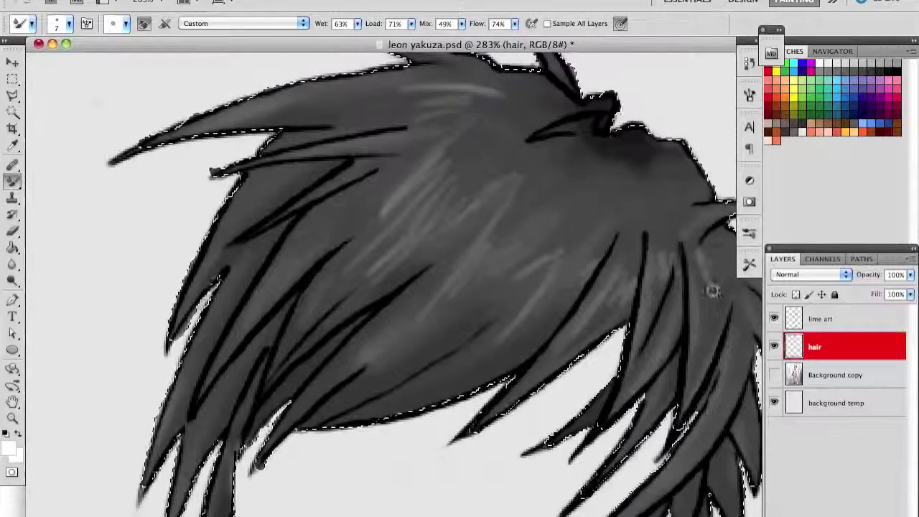
{"action": "scroll", "coordinate": [714, 287], "scroll_direction": "right", "scroll_amount": 2}
Smudge the light streaks into the hair and smooth the lower hair shading.
{"action": "key", "text": "r"}
{"action": "mouse_move", "coordinate": [442, 209]}
{"action": "left_mouse_down"}
{"action": "mouse_move", "coordinate": [405, 123]}
{"action": "mouse_move", "coordinate": [455, 318]}
{"action": "mouse_move", "coordinate": [637, 213]}
{"action": "left_mouse_up"}
{"action": "scroll", "coordinate": [382, 290], "scroll_direction": "down", "scroll_amount": 3}
{"action": "scroll", "coordinate": [382, 290], "scroll_direction": "up", "scroll_amount": 2}
{"action": "scroll", "coordinate": [382, 290], "scroll_direction": "up", "scroll_amount": 1}
{"action": "key", "text": "b"}
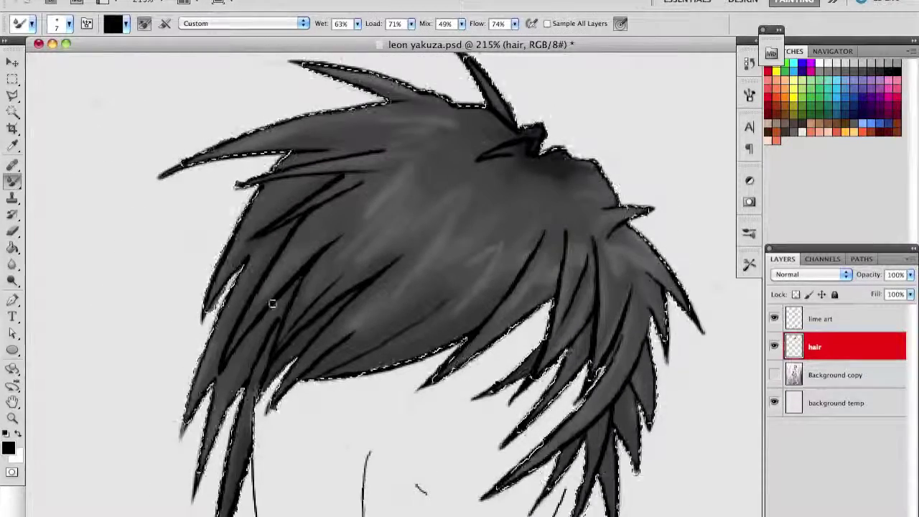
{"action": "left_click_drag", "start_coordinate": [382, 335], "coordinate": [338, 338]}
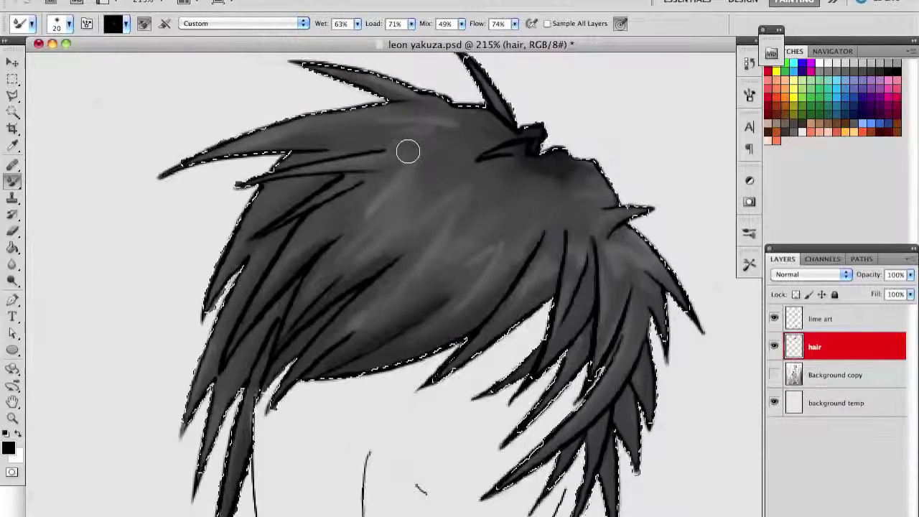
Paint thin white highlight strands along the hair with a size-3 brush.
{"action": "key", "text": "shift+b"}
{"action": "key", "text": "x"}
{"action": "right_click", "coordinate": [431, 154]}
{"action": "key", "text": "Escape"}
{"action": "left_click_drag", "start_coordinate": [373, 127], "coordinate": [413, 123]}
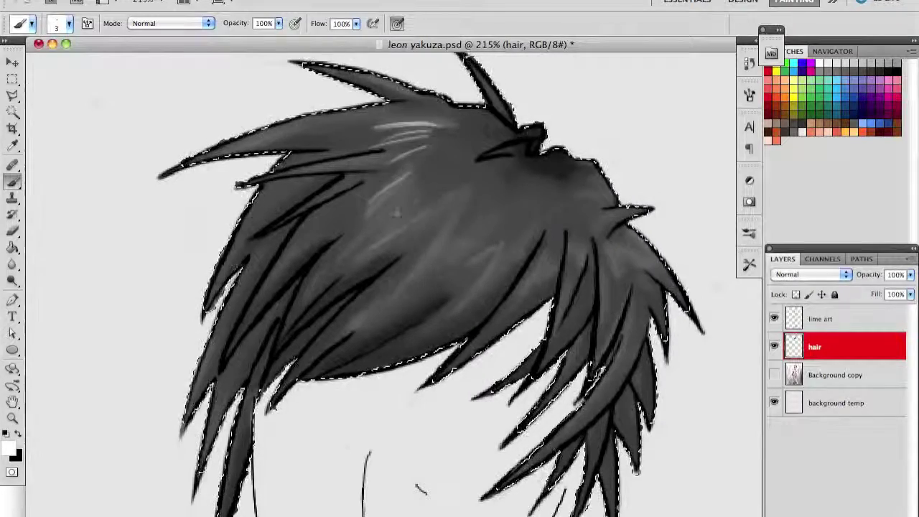
{"action": "left_click_drag", "start_coordinate": [573, 245], "coordinate": [617, 273]}
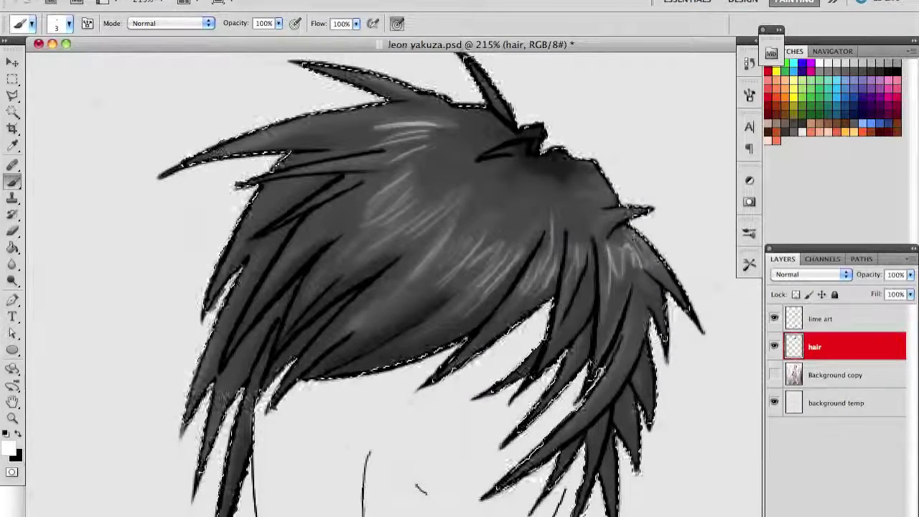
{"action": "left_click_drag", "start_coordinate": [567, 209], "coordinate": [606, 179]}
Blur the highlight streaks and add faint light strokes on the left strands.
{"action": "key", "text": "r"}
{"action": "left_click_drag", "start_coordinate": [402, 136], "coordinate": [441, 236]}
{"action": "left_click_drag", "start_coordinate": [560, 172], "coordinate": [593, 292]}
{"action": "key", "text": "b"}
{"action": "left_click_drag", "start_coordinate": [294, 259], "coordinate": [266, 312]}
{"action": "key", "text": "r"}
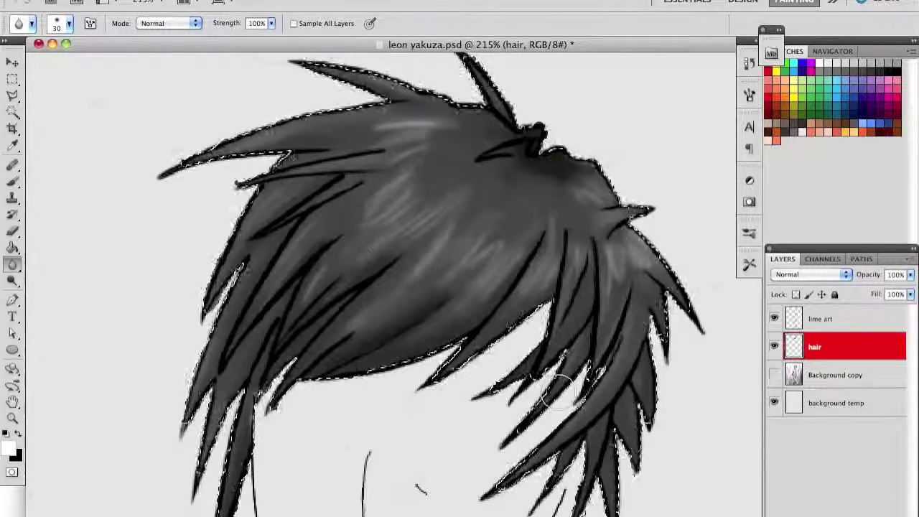
{"action": "scroll", "coordinate": [467, 283], "scroll_direction": "down", "scroll_amount": 3}
Lasso the head across the line art and hair layers and shift it down slightly.
{"action": "key", "text": "ctrl+d"}
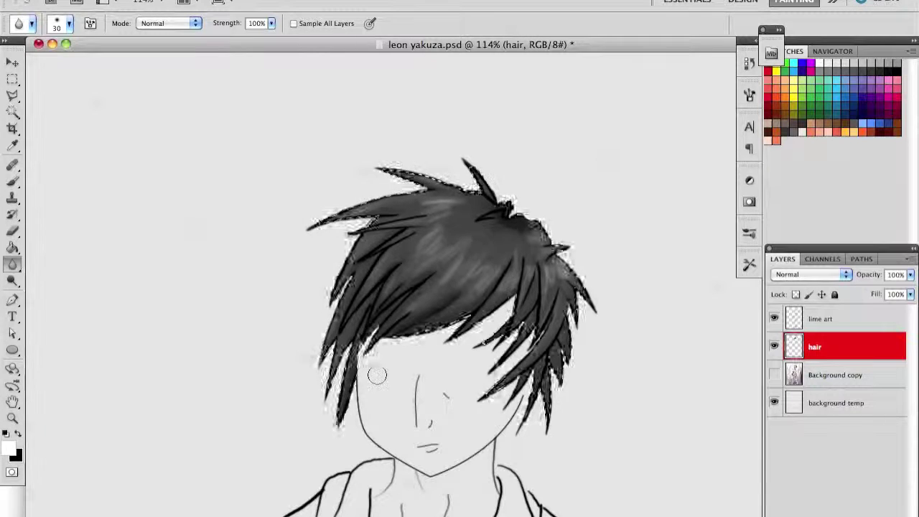
{"action": "scroll", "coordinate": [383, 312], "scroll_direction": "down", "scroll_amount": 3}
{"action": "key", "text": "l"}
{"action": "key", "text": "shift+alt+bracketright"}
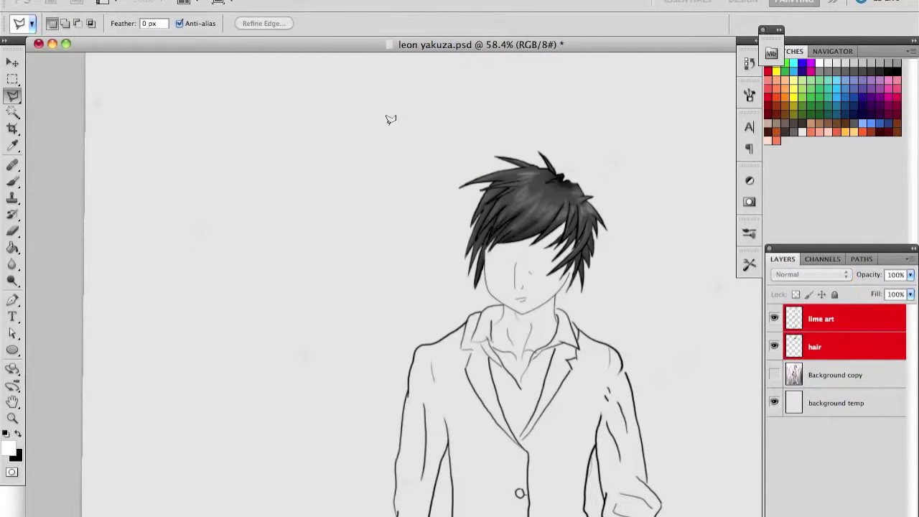
{"action": "double_click", "coordinate": [648, 167]}
{"action": "key", "text": "v"}
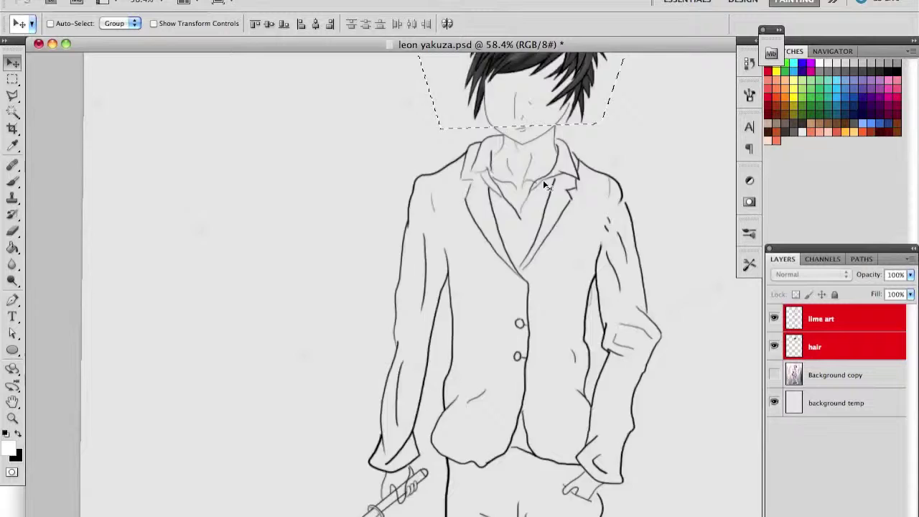
{"action": "left_click_drag", "start_coordinate": [533, 188], "coordinate": [533, 200]}
{"action": "key", "text": "ctrl+d"}
Erase the stray mark on the face in the line art layer.
{"action": "scroll", "coordinate": [591, 139], "scroll_direction": "up", "scroll_amount": 3}
{"action": "scroll", "coordinate": [328, 299], "scroll_direction": "up", "scroll_amount": 2}
{"action": "key", "text": "e"}
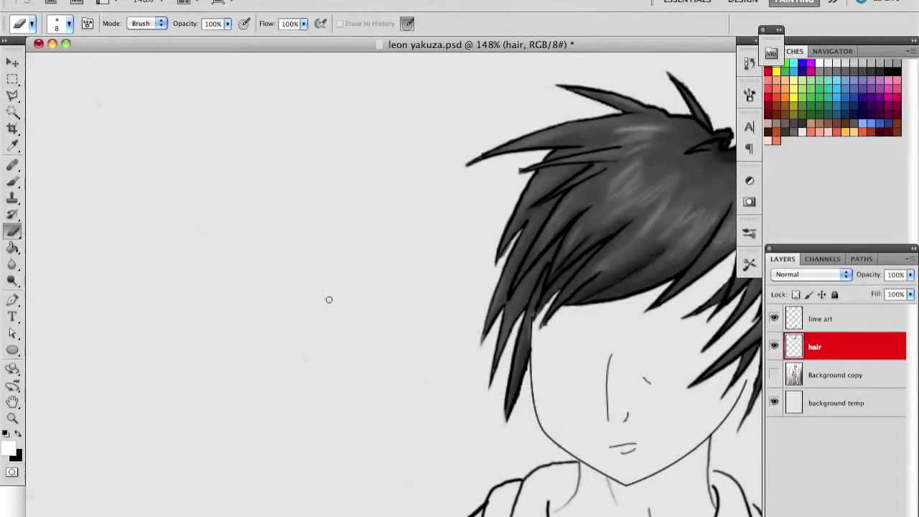
{"action": "scroll", "coordinate": [475, 158], "scroll_direction": "right", "scroll_amount": 5}
{"action": "scroll", "coordinate": [382, 313], "scroll_direction": "right", "scroll_amount": 4}
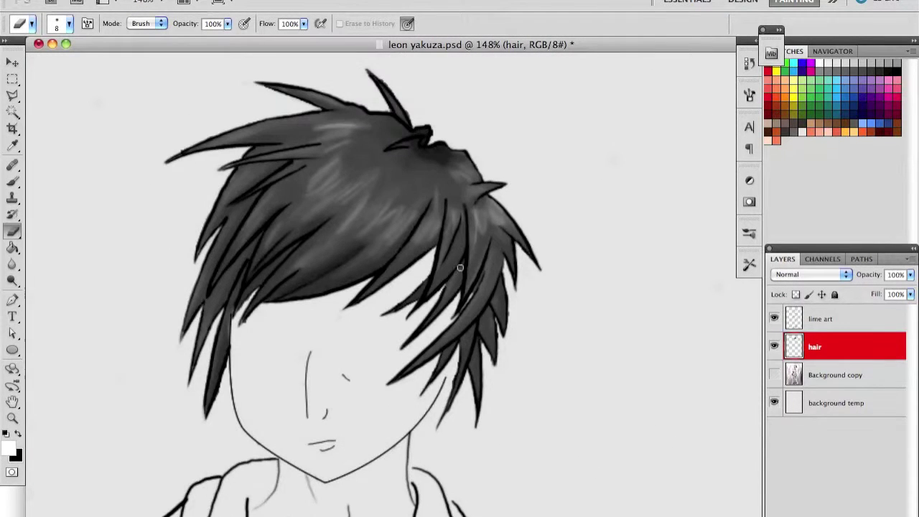
{"action": "key", "text": "alt+bracketright"}
{"action": "key", "text": "l"}
{"action": "left_click", "coordinate": [272, 333]}
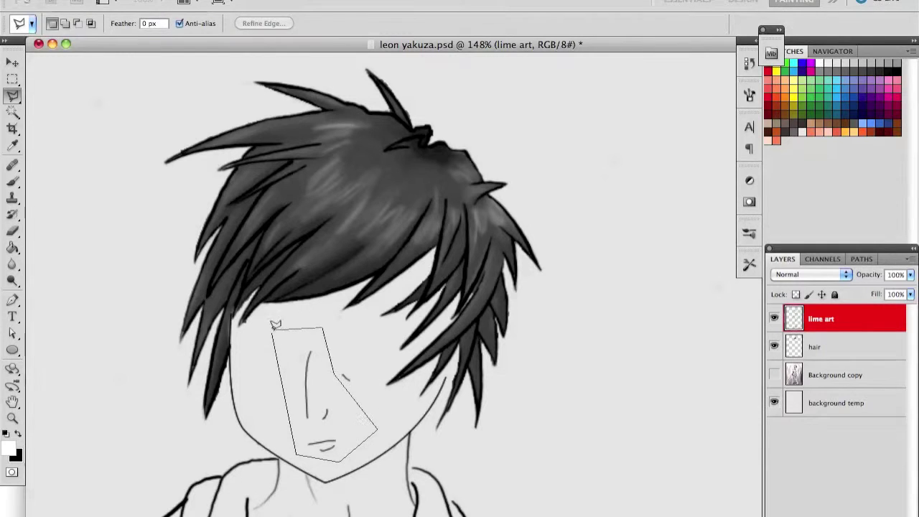
{"action": "left_click", "coordinate": [275, 324]}
{"action": "key", "text": "ctrl+d"}
{"action": "key", "text": "e"}
{"action": "left_click_drag", "start_coordinate": [343, 373], "coordinate": [353, 380]}
{"action": "scroll", "coordinate": [370, 328], "scroll_direction": "down", "scroll_amount": 2}
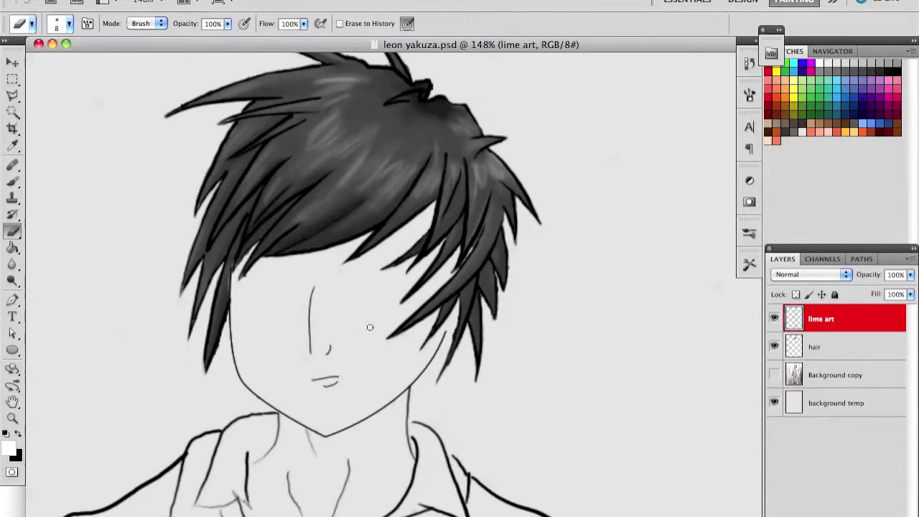
Reactivate the hair layer with the brush and reframe the view on the face and hair.
{"action": "key", "text": "b"}
{"action": "scroll", "coordinate": [421, 386], "scroll_direction": "up", "scroll_amount": 5}
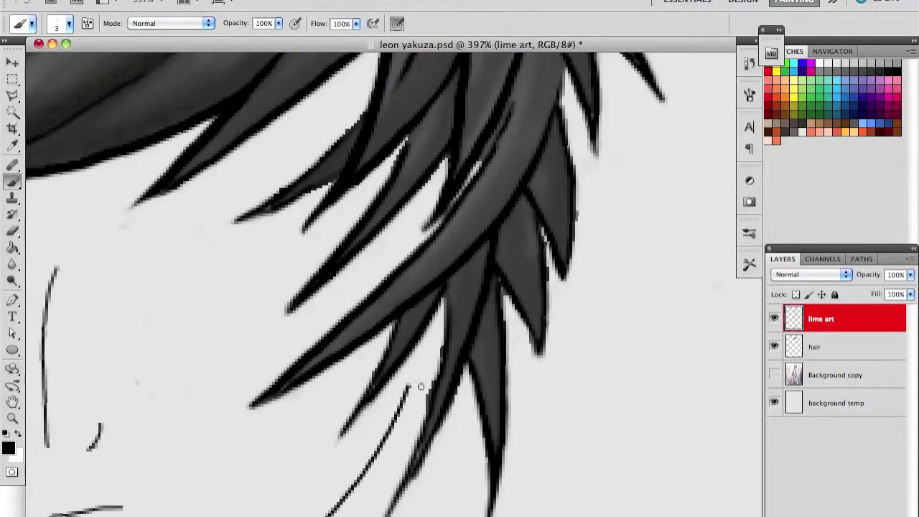
{"action": "key", "text": "alt+bracketleft"}
{"action": "key", "text": "e"}
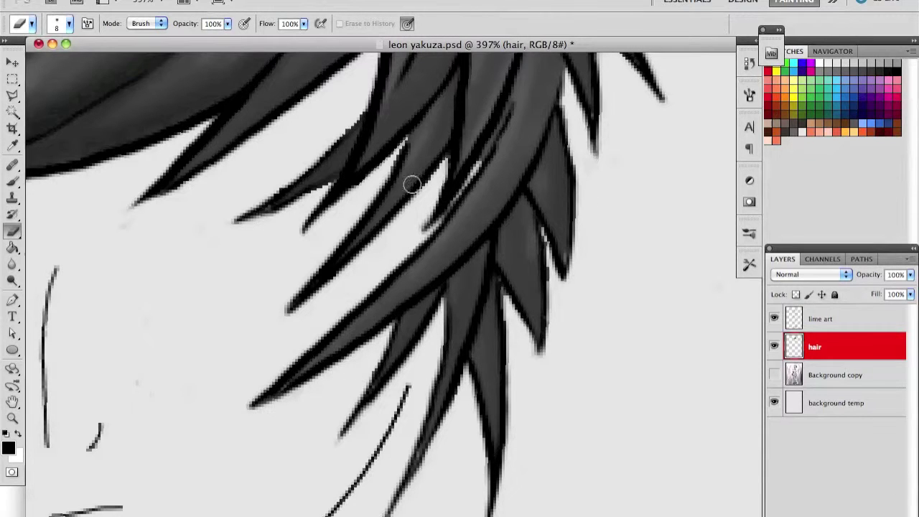
{"action": "key", "text": "b"}
{"action": "right_click", "coordinate": [407, 388]}
{"action": "key", "text": "Escape"}
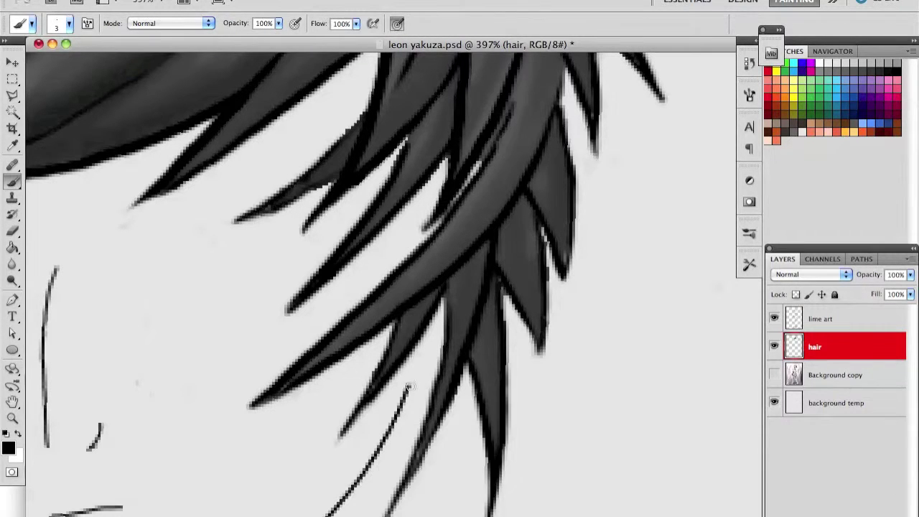
{"action": "key", "text": "ctrl+0"}
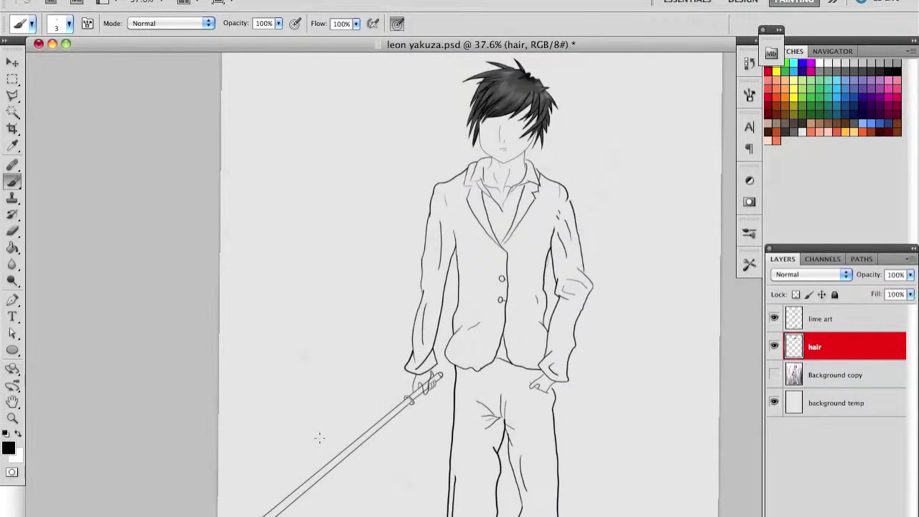
{"action": "left_click_drag", "start_coordinate": [316, 277], "coordinate": [374, 277]}
Add a new layer named 'skin'.
{"action": "left_click", "coordinate": [857, 322]}
{"action": "left_click", "coordinate": [854, 346]}
{"action": "key", "text": "ctrl+shift+n"}
{"action": "type", "text": "skin"}
{"action": "key", "text": "Return"}
Pick pale peach #f7dcb1 as the paint colour and move the skin layer below hair.
{"action": "left_click", "coordinate": [9, 449]}
{"action": "left_click", "coordinate": [550, 421]}
{"action": "left_click", "coordinate": [421, 283]}
{"action": "left_click_drag", "start_coordinate": [550, 423], "coordinate": [550, 415]}
{"action": "left_click", "coordinate": [402, 267]}
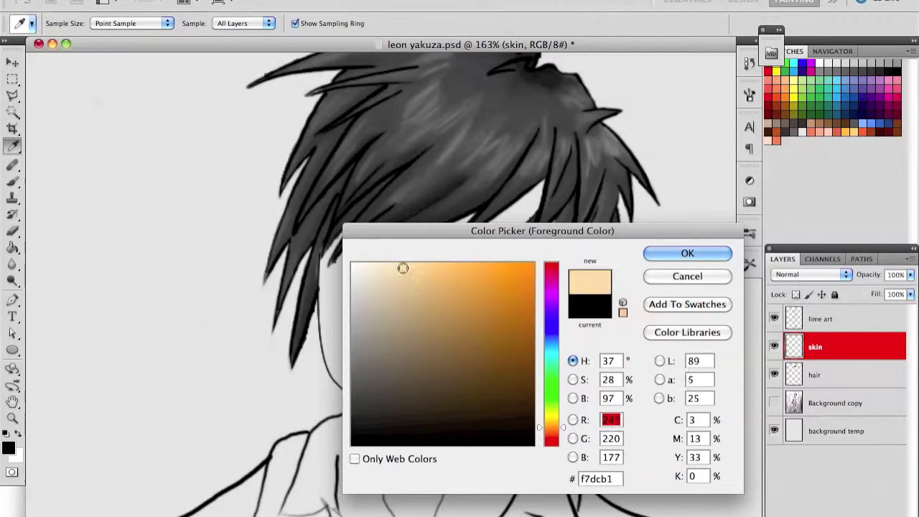
{"action": "key", "text": "Return"}
{"action": "key", "text": "b"}
{"action": "key", "text": "ctrl+bracketleft"}
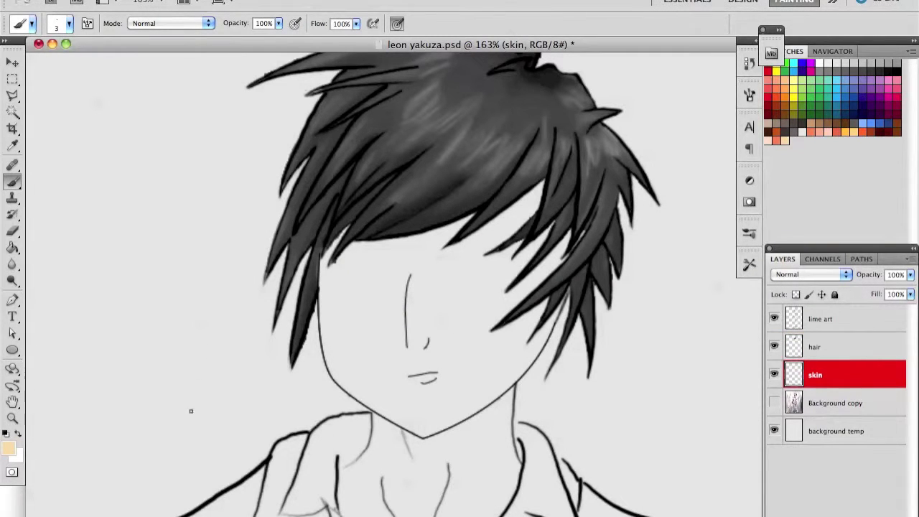
Pick a darker tan colour and make the skin layer active.
{"action": "left_click", "coordinate": [9, 449]}
{"action": "left_click", "coordinate": [438, 304]}
{"action": "key", "text": "Return"}
{"action": "key", "text": "b"}
{"action": "left_click", "coordinate": [814, 346]}
{"action": "key", "text": "e"}
{"action": "scroll", "coordinate": [228, 237], "scroll_direction": "up", "scroll_amount": 3}
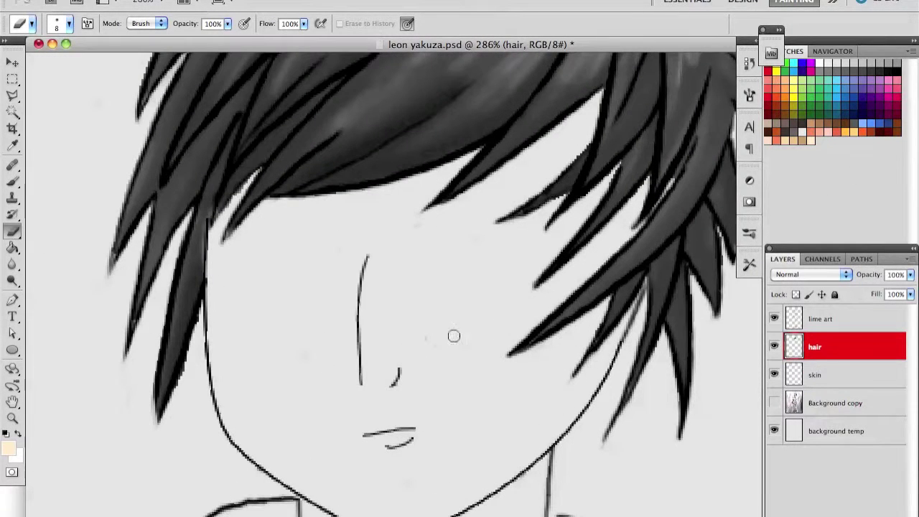
{"action": "left_click", "coordinate": [818, 375]}
Paint light skin colour over the face, neck and chest with a large brush.
{"action": "left_click", "coordinate": [8, 448]}
{"action": "key", "text": "Return"}
{"action": "key", "text": "b"}
{"action": "right_click", "coordinate": [347, 304]}
{"action": "mouse_move", "coordinate": [423, 316]}
{"action": "left_mouse_down"}
{"action": "mouse_move", "coordinate": [537, 163]}
{"action": "mouse_move", "coordinate": [328, 205]}
{"action": "mouse_move", "coordinate": [230, 334]}
{"action": "mouse_move", "coordinate": [333, 218]}
{"action": "left_mouse_up"}
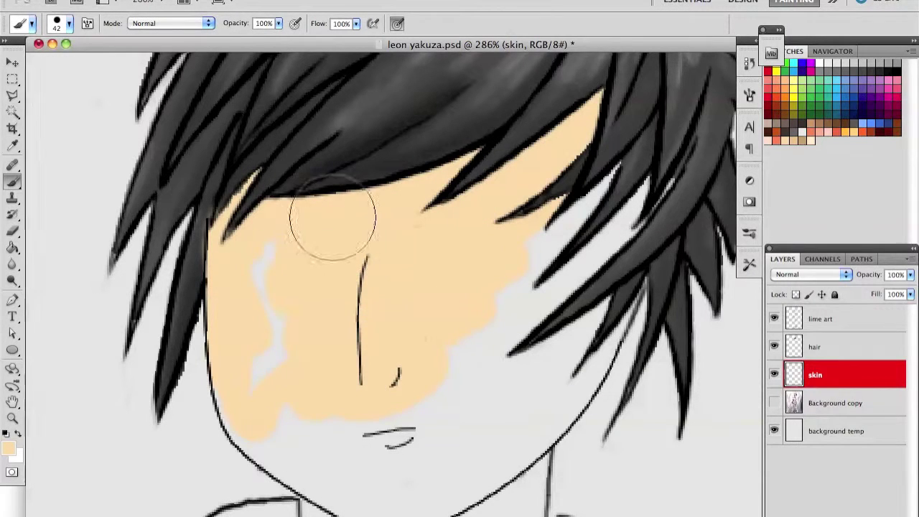
{"action": "left_click_drag", "start_coordinate": [240, 399], "coordinate": [402, 466]}
{"action": "scroll", "coordinate": [402, 466], "scroll_direction": "down", "scroll_amount": 3}
{"action": "scroll", "coordinate": [455, 349], "scroll_direction": "down", "scroll_amount": 5}
{"action": "mouse_move", "coordinate": [328, 304]}
{"action": "left_mouse_down"}
{"action": "mouse_move", "coordinate": [277, 205]}
{"action": "mouse_move", "coordinate": [308, 173]}
{"action": "mouse_move", "coordinate": [307, 232]}
{"action": "mouse_move", "coordinate": [287, 266]}
{"action": "mouse_move", "coordinate": [467, 266]}
{"action": "mouse_move", "coordinate": [499, 343]}
{"action": "left_mouse_up"}
Fill the grey gap beside the right cheek with skin colour.
{"action": "key", "text": "e"}
{"action": "key", "text": "b"}
{"action": "scroll", "coordinate": [314, 106], "scroll_direction": "up", "scroll_amount": 5}
{"action": "scroll", "coordinate": [327, 244], "scroll_direction": "left", "scroll_amount": 1}
{"action": "left_click_drag", "start_coordinate": [613, 111], "coordinate": [517, 179]}
{"action": "scroll", "coordinate": [547, 128], "scroll_direction": "up", "scroll_amount": 3}
{"action": "scroll", "coordinate": [548, 128], "scroll_direction": "right", "scroll_amount": 1}
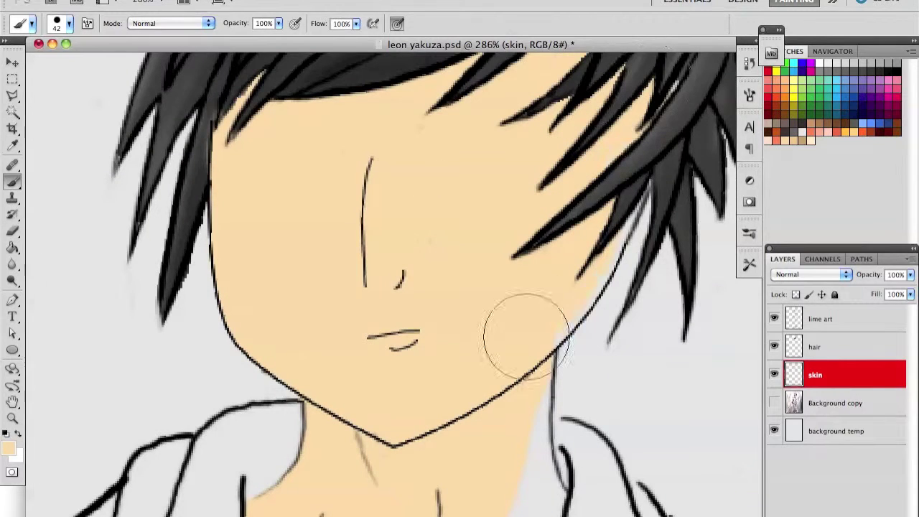
{"action": "key", "text": "e"}
{"action": "key", "text": "b"}
Touch up the lower skin edges, then Magic Wand-select the painted skin area.
{"action": "scroll", "coordinate": [503, 421], "scroll_direction": "down", "scroll_amount": 5}
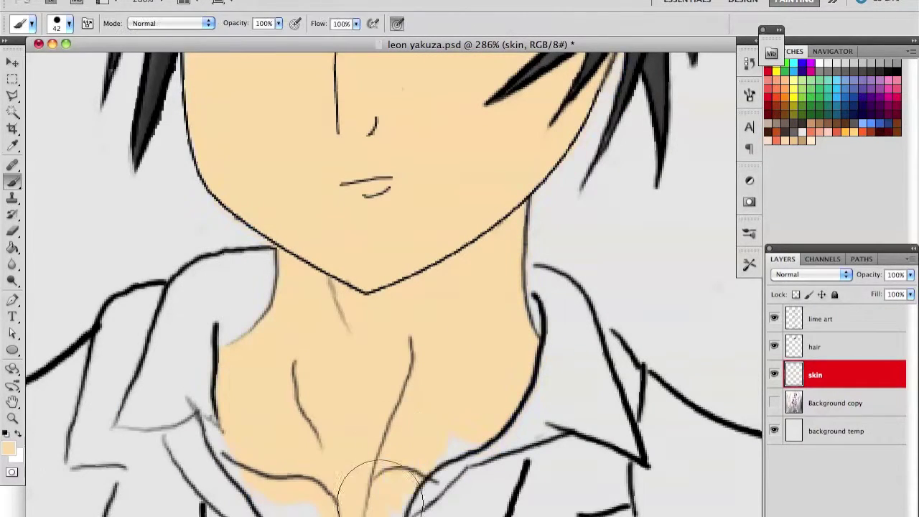
{"action": "scroll", "coordinate": [387, 474], "scroll_direction": "down", "scroll_amount": 4}
{"action": "left_click_drag", "start_coordinate": [387, 460], "coordinate": [365, 439]}
{"action": "key", "text": "e"}
{"action": "key", "text": "b"}
{"action": "key", "text": "e"}
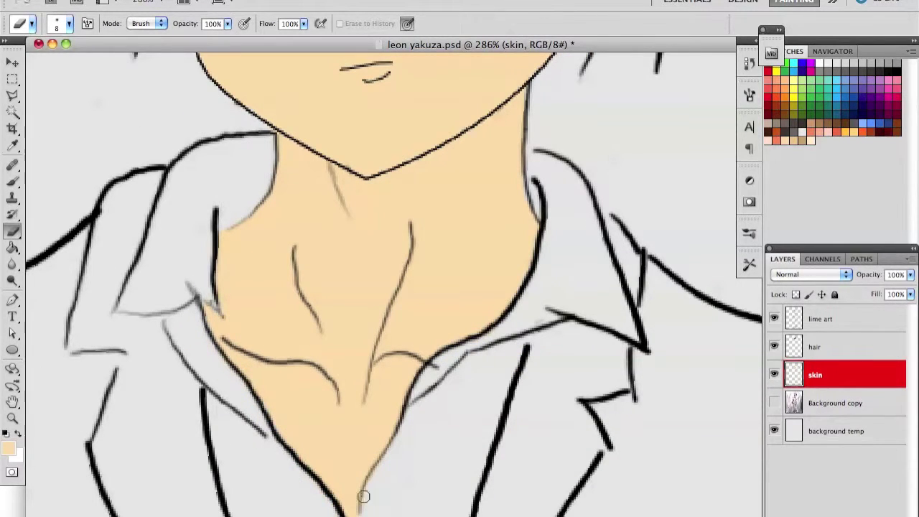
{"action": "scroll", "coordinate": [363, 496], "scroll_direction": "down", "scroll_amount": 4}
{"action": "scroll", "coordinate": [666, 359], "scroll_direction": "up", "scroll_amount": 8}
{"action": "key", "text": "w"}
{"action": "left_click", "coordinate": [486, 242]}
Shade the forehead under the hairline and the left cheek with darker tan.
{"action": "scroll", "coordinate": [502, 236], "scroll_direction": "up", "scroll_amount": 4}
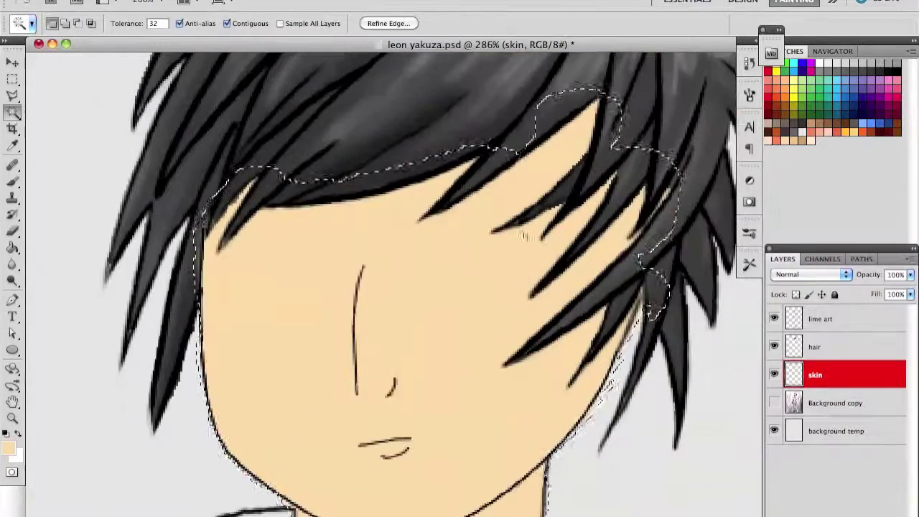
{"action": "key", "text": "b"}
{"action": "key", "text": "w"}
{"action": "scroll", "coordinate": [593, 316], "scroll_direction": "down", "scroll_amount": 3}
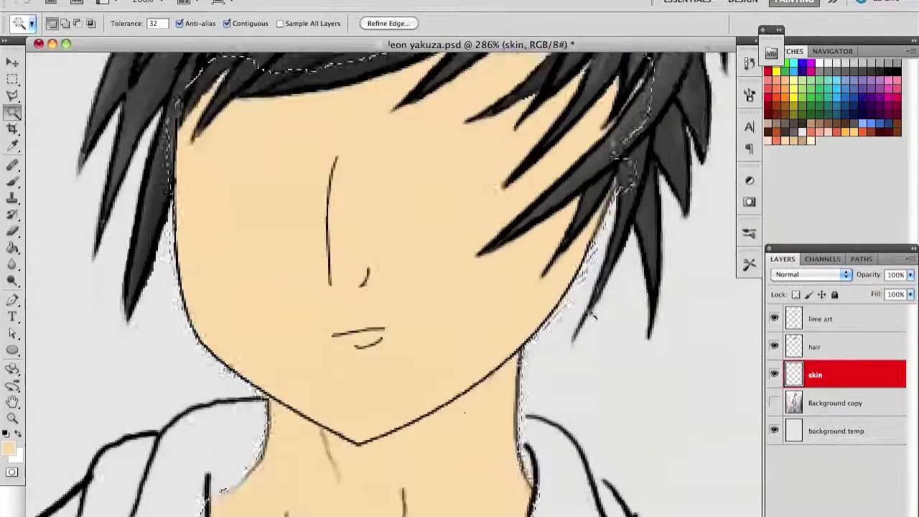
{"action": "scroll", "coordinate": [593, 315], "scroll_direction": "left", "scroll_amount": 2}
{"action": "key", "text": "b"}
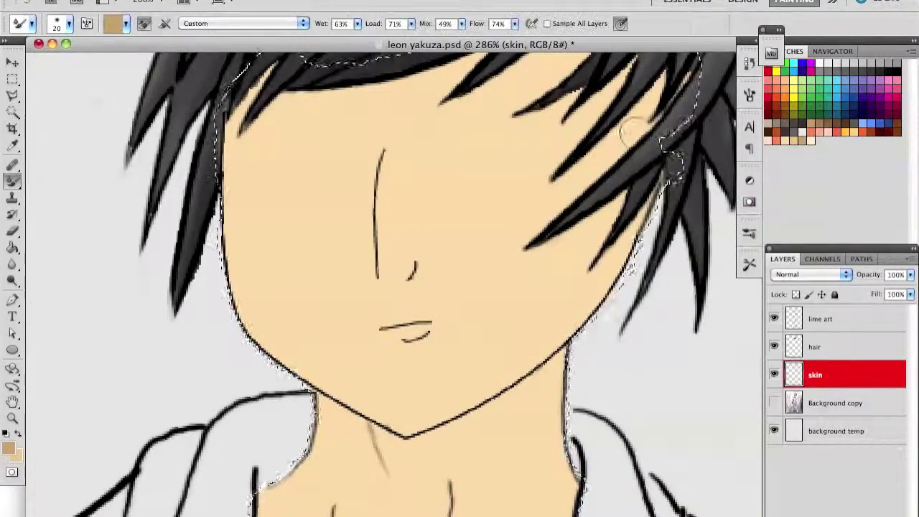
{"action": "scroll", "coordinate": [632, 133], "scroll_direction": "up", "scroll_amount": 3}
{"action": "mouse_move", "coordinate": [294, 192]}
{"action": "left_mouse_down"}
{"action": "mouse_move", "coordinate": [236, 208]}
{"action": "mouse_move", "coordinate": [243, 310]}
{"action": "left_mouse_up"}
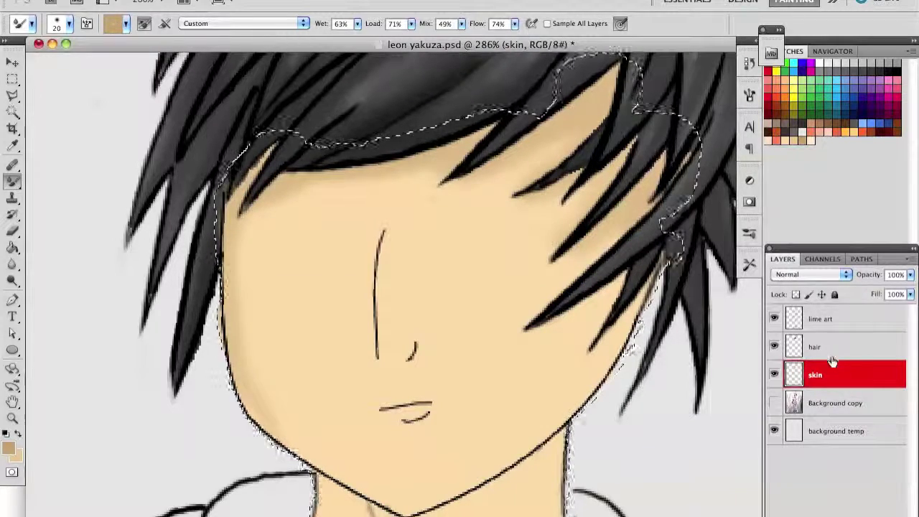
Switch between the hair and skin layers, leaving the skin layer active for blending.
{"action": "key", "text": "e"}
{"action": "key", "text": "alt+bracketright"}
{"action": "key", "text": "alt+bracketleft"}
{"action": "key", "text": "alt+bracketright"}
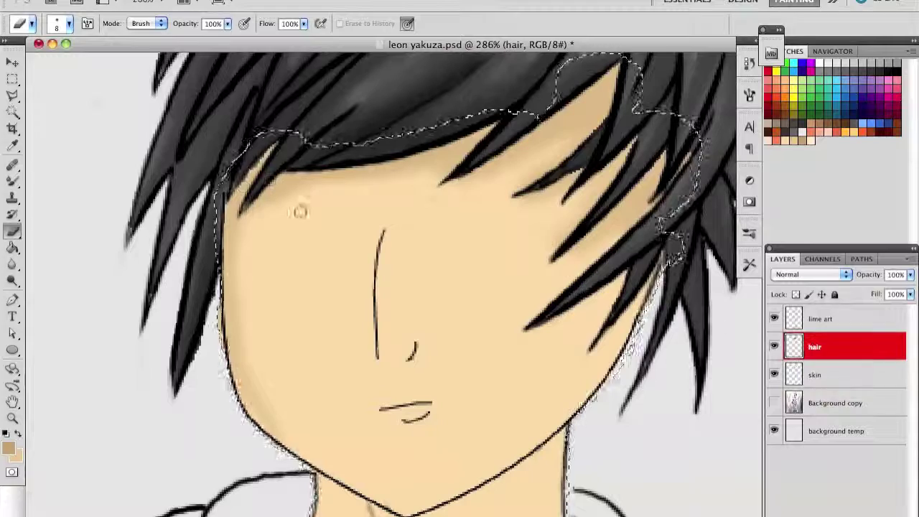
{"action": "key", "text": "b"}
{"action": "key", "text": "alt+bracketleft"}
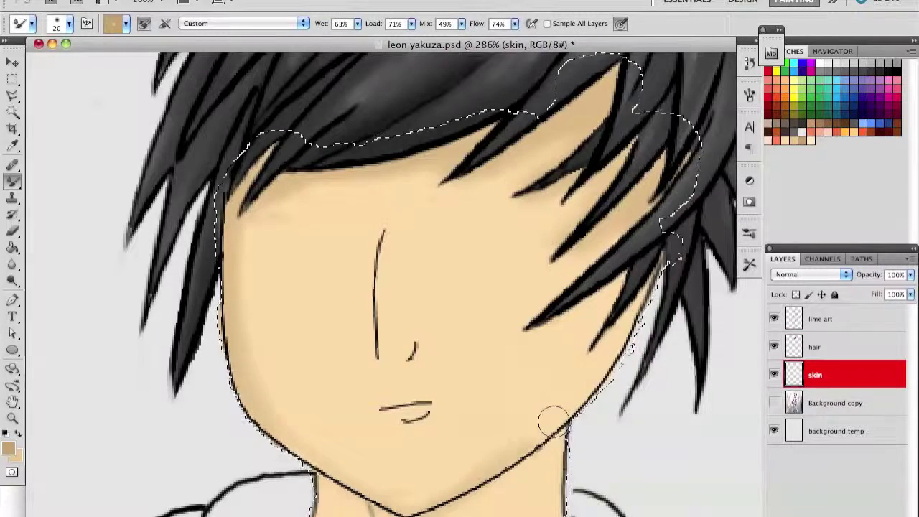
{"action": "scroll", "coordinate": [395, 419], "scroll_direction": "down", "scroll_amount": 3}
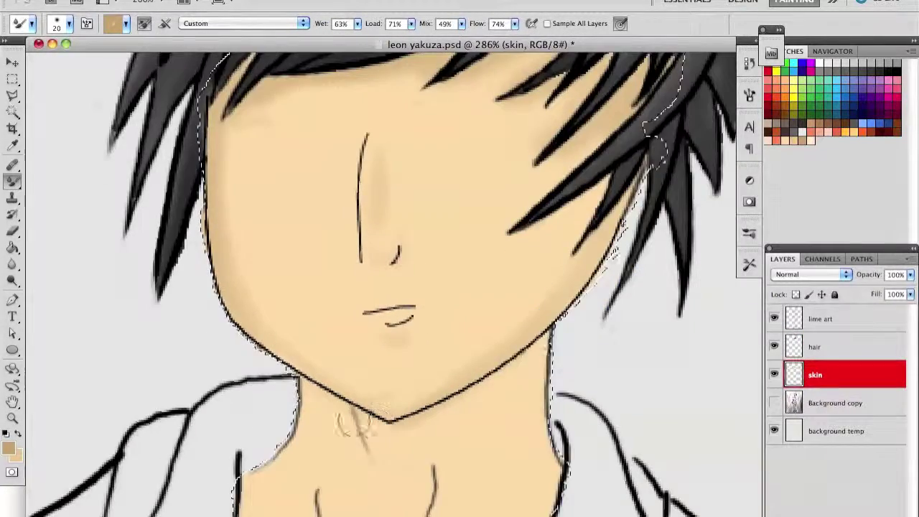
{"action": "scroll", "coordinate": [402, 434], "scroll_direction": "down", "scroll_amount": 3}
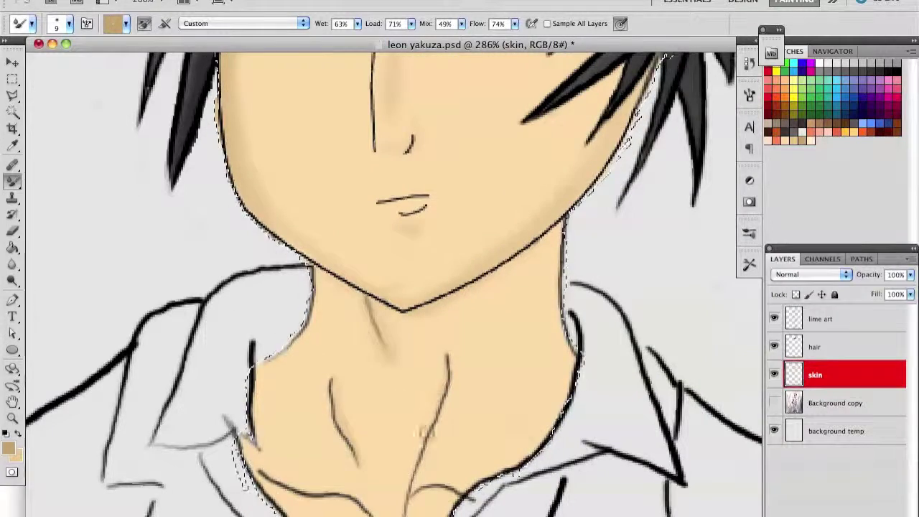
{"action": "scroll", "coordinate": [394, 288], "scroll_direction": "down", "scroll_amount": 3}
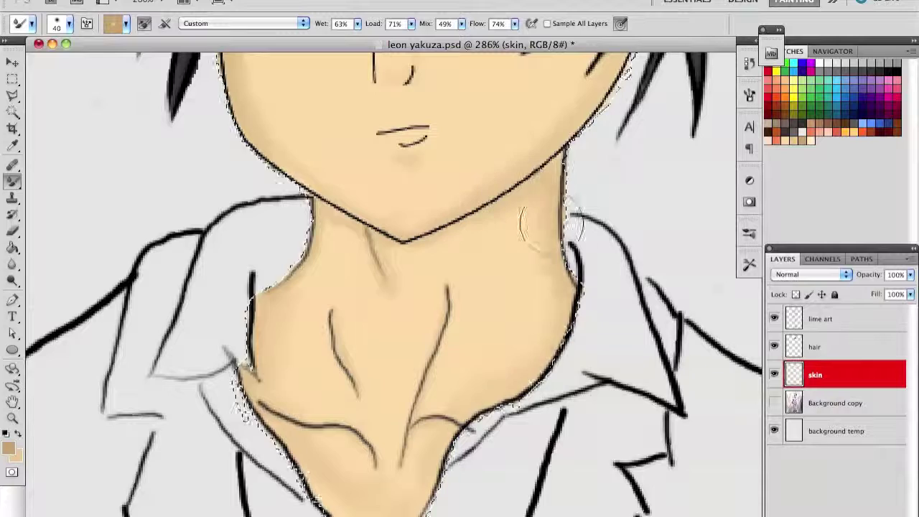
Shade the right and left sides of the neck darker, then soften with Blur.
{"action": "left_click_drag", "start_coordinate": [551, 227], "coordinate": [496, 386]}
{"action": "left_click_drag", "start_coordinate": [334, 224], "coordinate": [313, 291]}
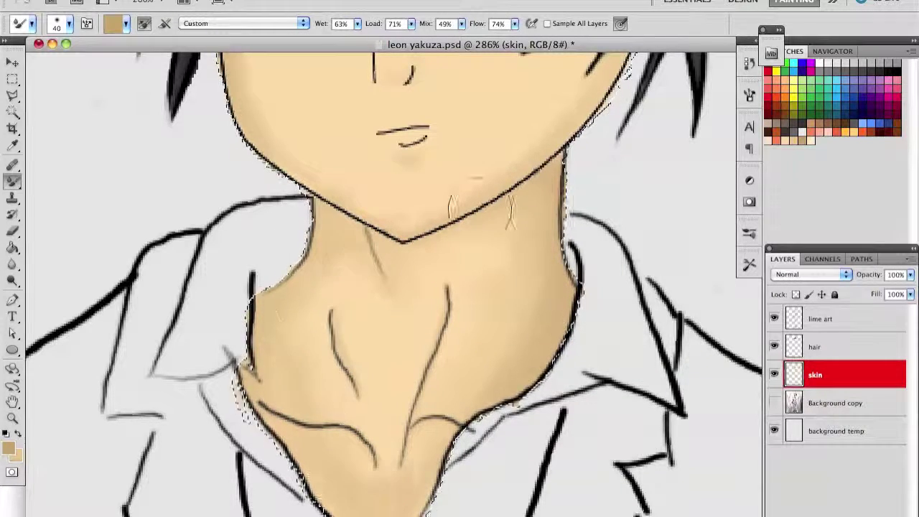
{"action": "scroll", "coordinate": [653, 215], "scroll_direction": "up", "scroll_amount": 5}
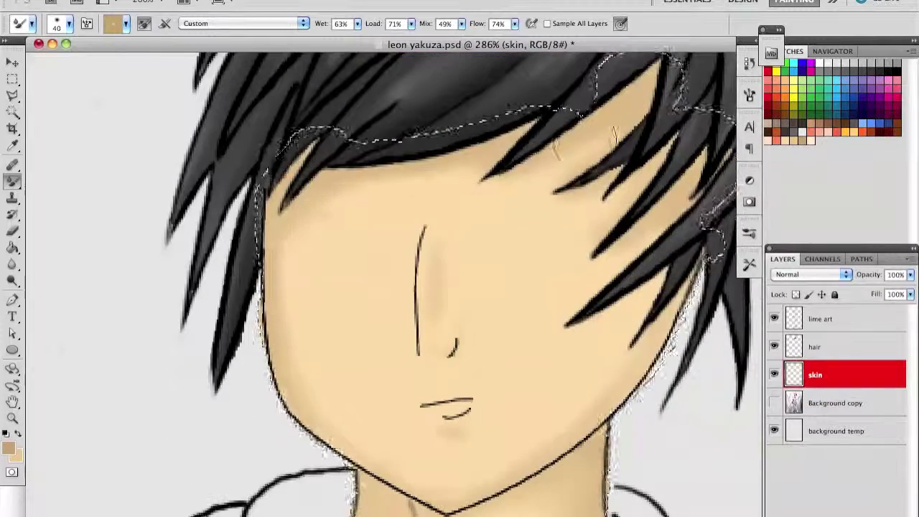
{"action": "left_click", "coordinate": [788, 140]}
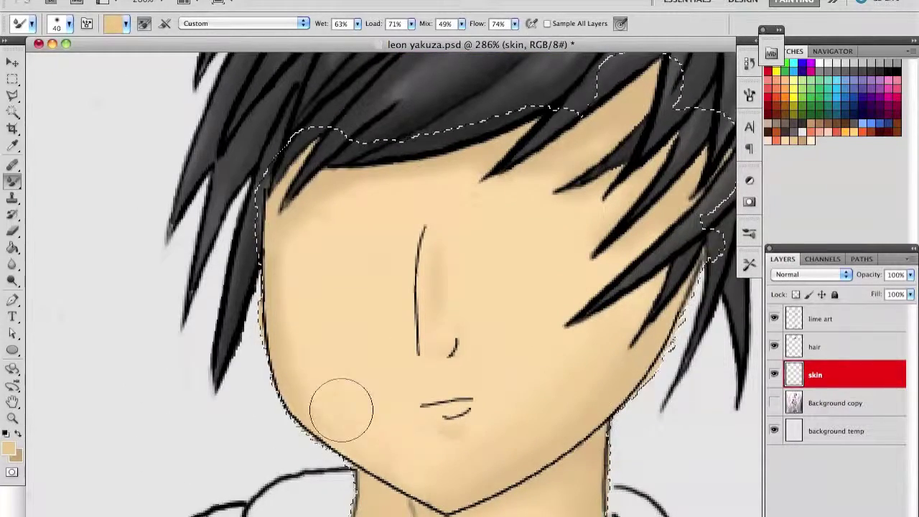
{"action": "key", "text": "r"}
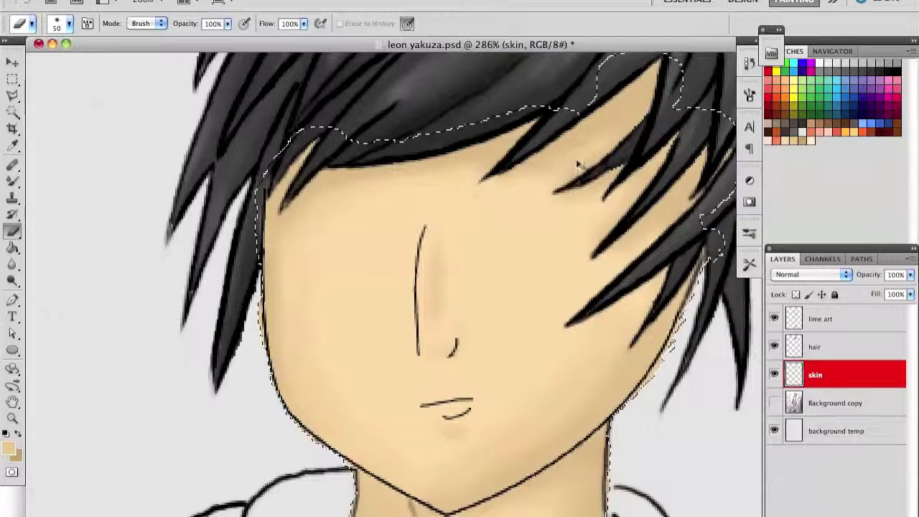
{"action": "scroll", "coordinate": [434, 145], "scroll_direction": "down", "scroll_amount": 5}
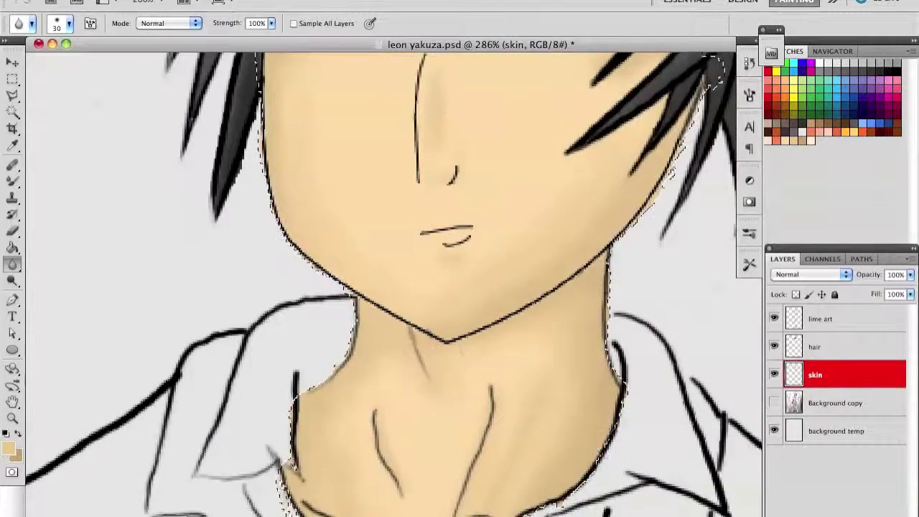
{"action": "scroll", "coordinate": [292, 327], "scroll_direction": "down", "scroll_amount": 3}
{"action": "key", "text": "b"}
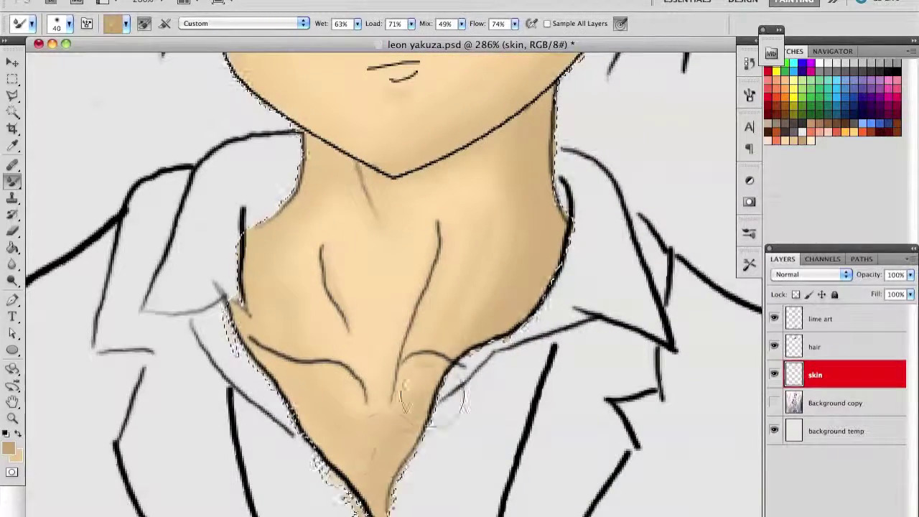
Darken the left neck with a darker tan, soften it, and erase stray collar paint.
{"action": "left_click_drag", "start_coordinate": [269, 254], "coordinate": [309, 173]}
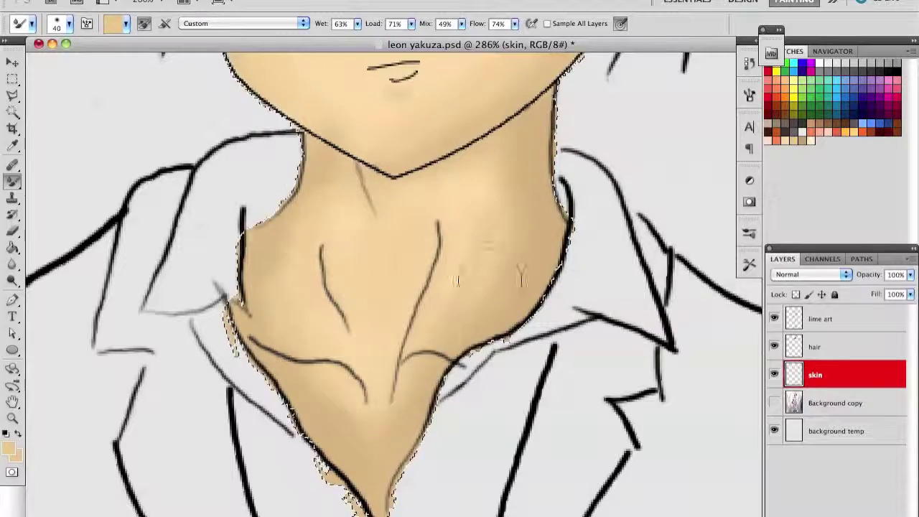
{"action": "left_click", "coordinate": [9, 448]}
{"action": "key", "text": "Return"}
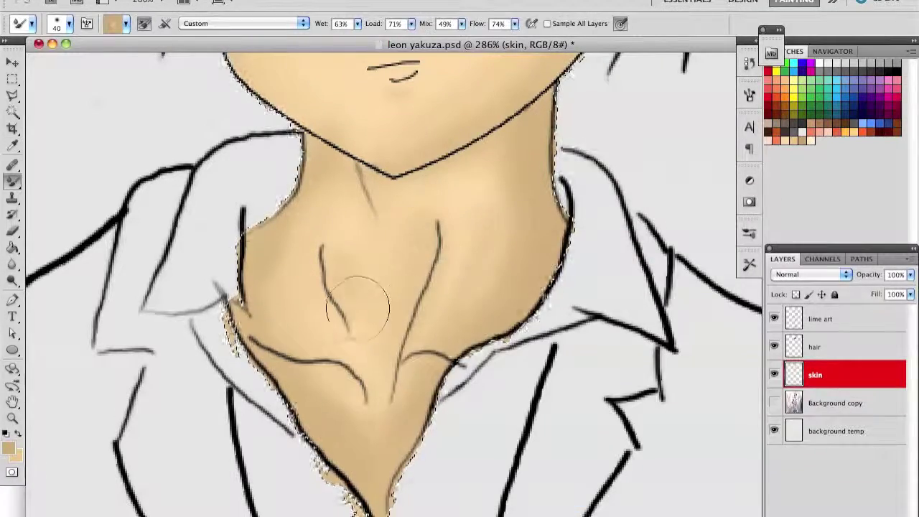
{"action": "key", "text": "r"}
{"action": "key", "text": "F9"}
{"action": "left_click", "coordinate": [387, 384]}
{"action": "left_click", "coordinate": [484, 267]}
{"action": "key", "text": "e"}
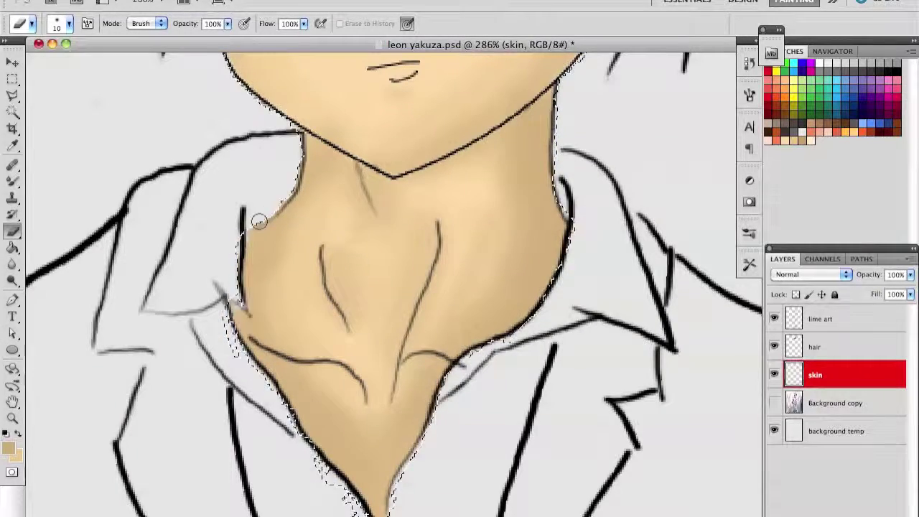
{"action": "scroll", "coordinate": [276, 190], "scroll_direction": "up", "scroll_amount": 10}
Pick a lighter skin tone and shrink the Mixer Brush for tiny nostril marks.
{"action": "scroll", "coordinate": [328, 215], "scroll_direction": "right", "scroll_amount": 3}
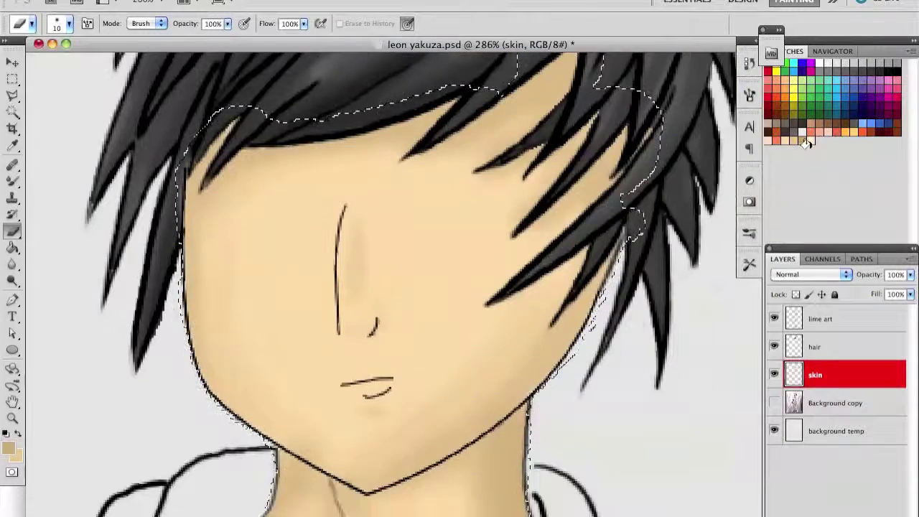
{"action": "left_click", "coordinate": [807, 143]}
{"action": "key", "text": "b"}
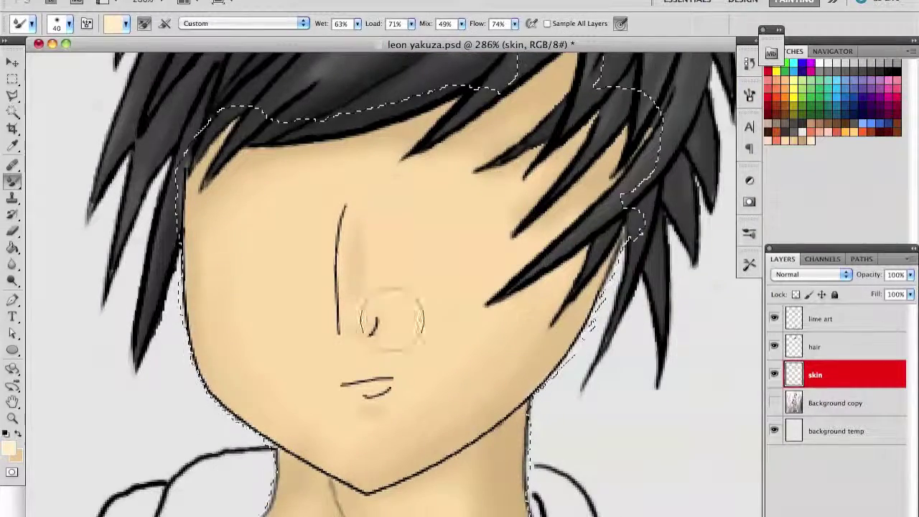
{"action": "scroll", "coordinate": [359, 215], "scroll_direction": "down", "scroll_amount": 2}
{"action": "key", "text": "bracketleft"}
{"action": "key", "text": "bracketleft"}
{"action": "key", "text": "bracketleft"}
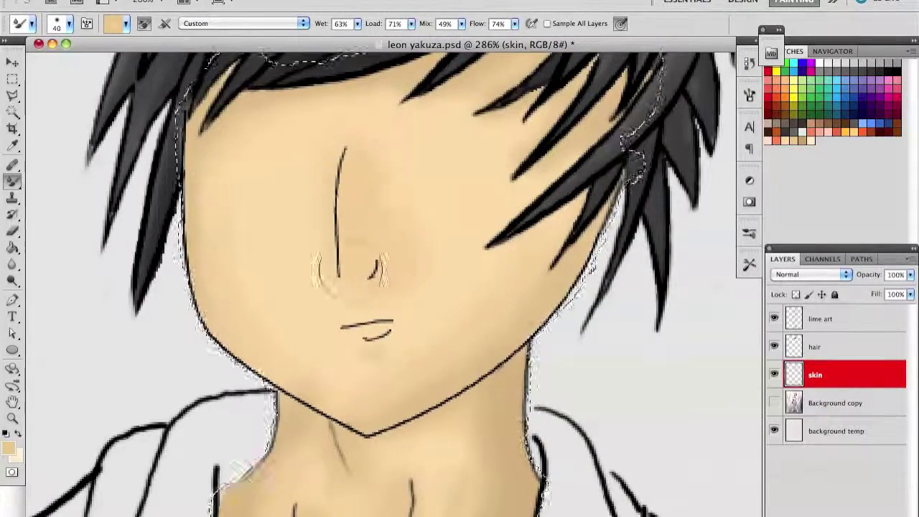
{"action": "key", "text": "bracketleft"}
{"action": "key", "text": "bracketleft"}
{"action": "key", "text": "bracketleft"}
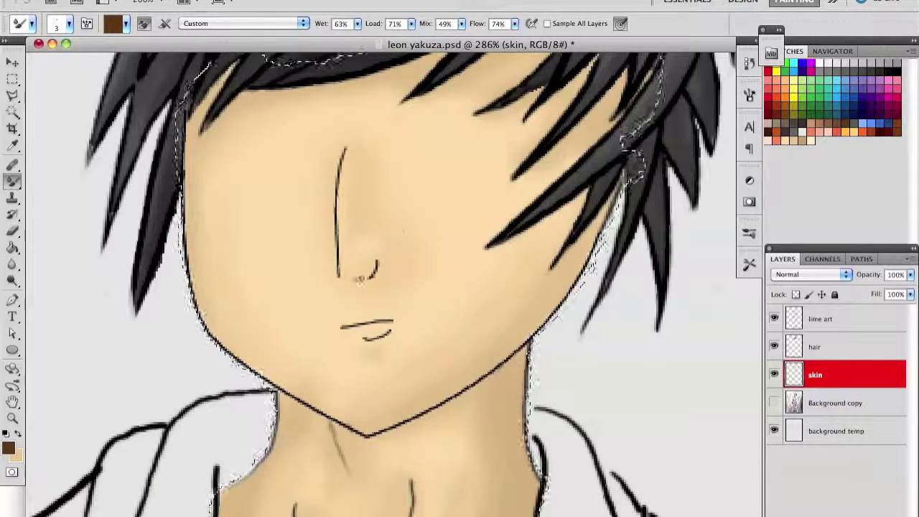
Sample the skin tone from the face and make the lime art layer active.
{"action": "scroll", "coordinate": [467, 287], "scroll_direction": "up", "scroll_amount": 2}
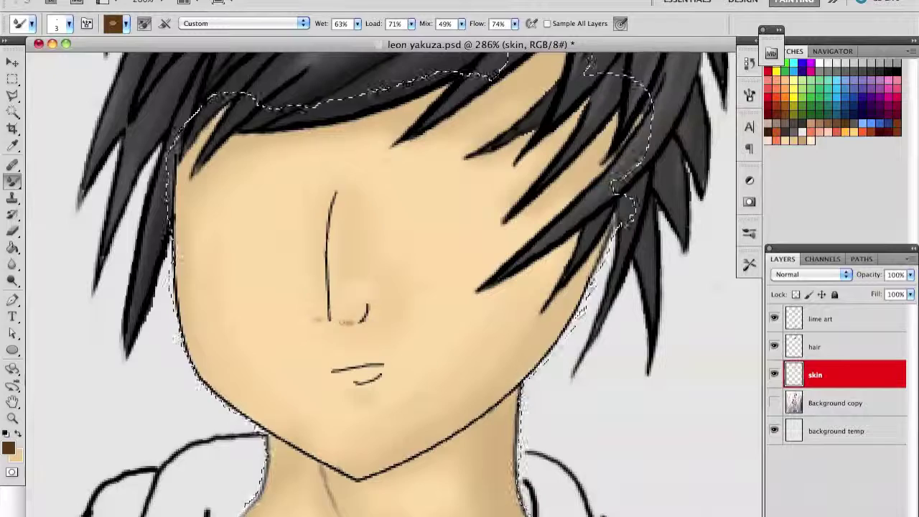
{"action": "left_click", "coordinate": [347, 323], "text": "alt"}
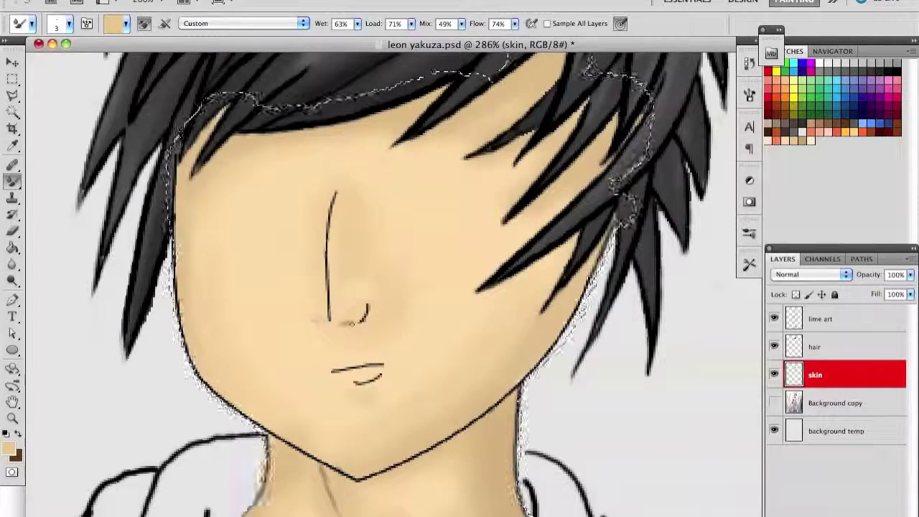
{"action": "scroll", "coordinate": [311, 318], "scroll_direction": "down", "scroll_amount": 2}
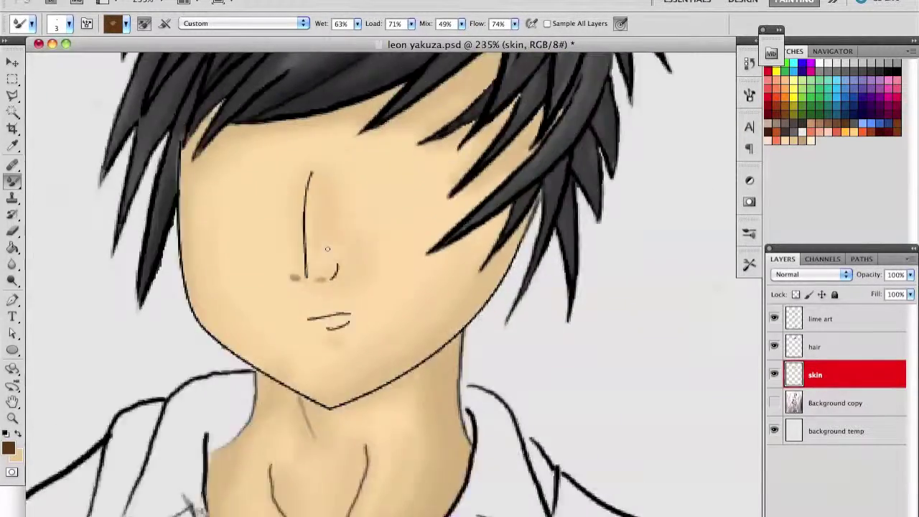
{"action": "scroll", "coordinate": [327, 247], "scroll_direction": "down", "scroll_amount": 3}
{"action": "scroll", "coordinate": [326, 247], "scroll_direction": "up", "scroll_amount": 5}
{"action": "key", "text": "alt+bracketright"}
{"action": "key", "text": "alt+bracketright"}
Erase the lower part of the nose line on the lime art layer.
{"action": "key", "text": "e"}
{"action": "left_click_drag", "start_coordinate": [528, 233], "coordinate": [520, 191]}
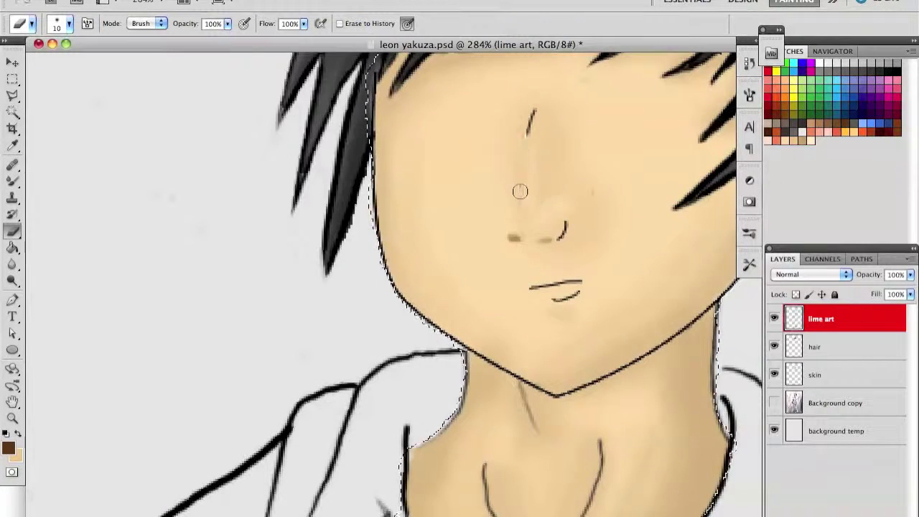
{"action": "key", "text": "b"}
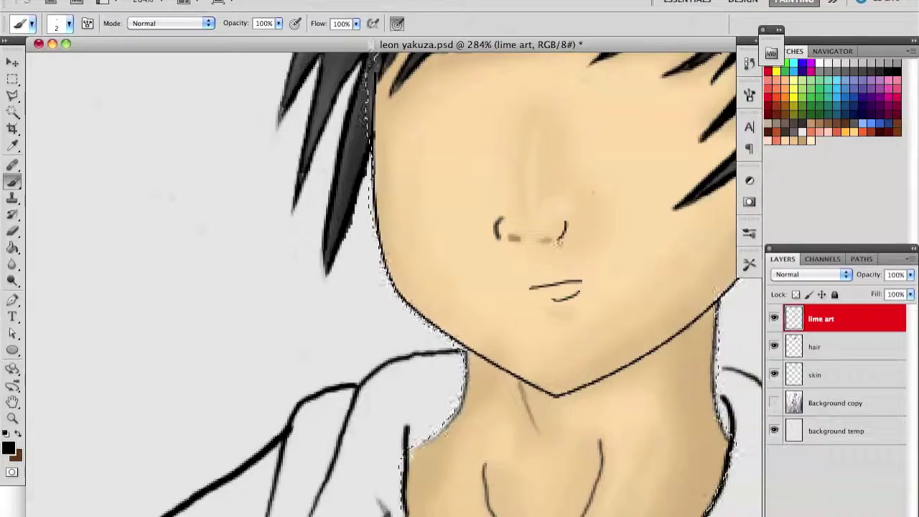
{"action": "scroll", "coordinate": [381, 280], "scroll_direction": "up", "scroll_amount": 1}
{"action": "scroll", "coordinate": [381, 280], "scroll_direction": "right", "scroll_amount": 2}
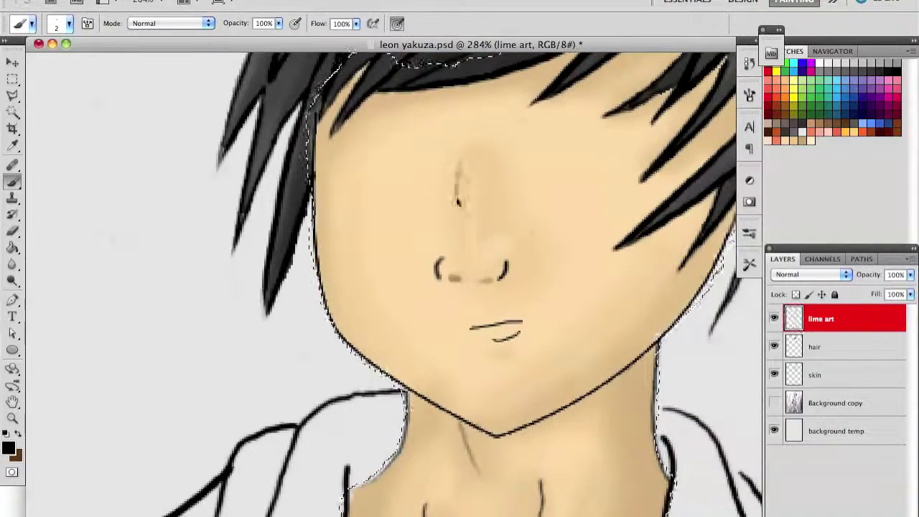
{"action": "scroll", "coordinate": [381, 280], "scroll_direction": "up", "scroll_amount": 2}
{"action": "scroll", "coordinate": [381, 280], "scroll_direction": "right", "scroll_amount": 1}
{"action": "scroll", "coordinate": [528, 279], "scroll_direction": "down", "scroll_amount": 5}
{"action": "scroll", "coordinate": [527, 279], "scroll_direction": "up", "scroll_amount": 3}
Enlarge the blending brush on the skin layer, then erase the drawn nose lines on lime art.
{"action": "key", "text": "alt+bracketleft"}
{"action": "key", "text": "alt+bracketleft"}
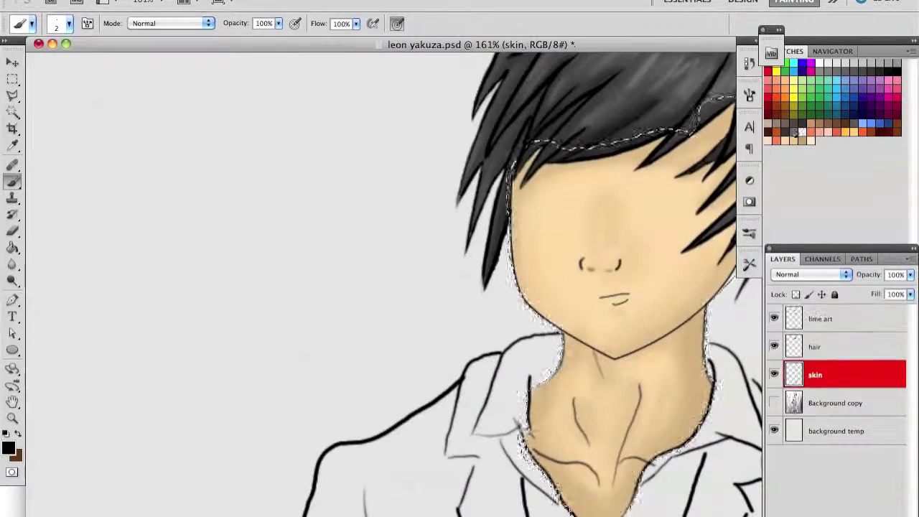
{"action": "key", "text": "shift+b"}
{"action": "key", "text": "bracketright"}
{"action": "key", "text": "bracketright"}
{"action": "key", "text": "bracketright"}
{"action": "key", "text": "alt+bracketright"}
{"action": "key", "text": "alt+bracketright"}
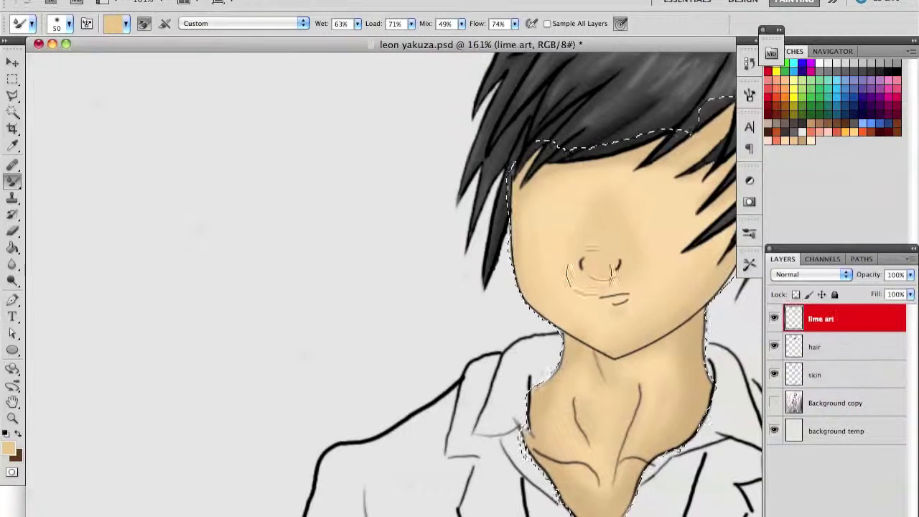
{"action": "key", "text": "l"}
{"action": "key", "text": "e"}
{"action": "left_click_drag", "start_coordinate": [581, 262], "coordinate": [618, 266]}
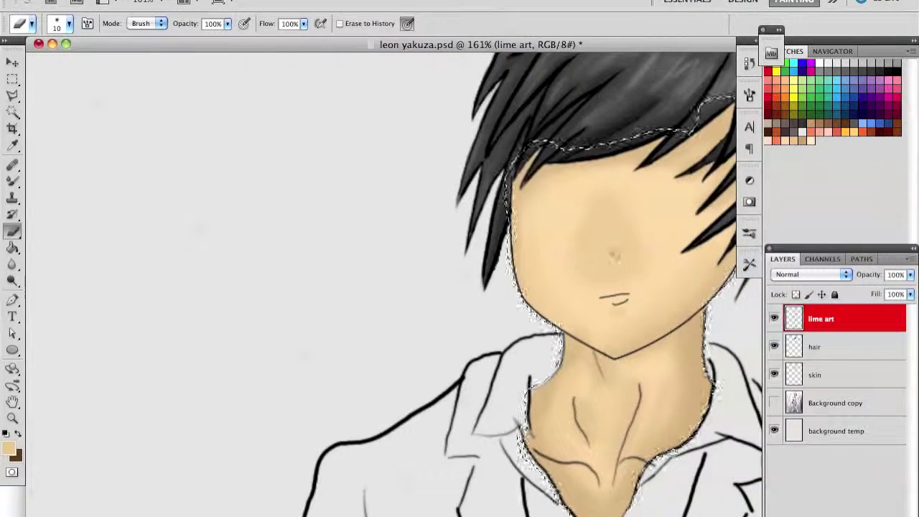
Set up a thin black brush for redrawing the nose on the line art.
{"action": "key", "text": "b"}
{"action": "right_click", "coordinate": [475, 355]}
{"action": "key", "text": "Escape"}
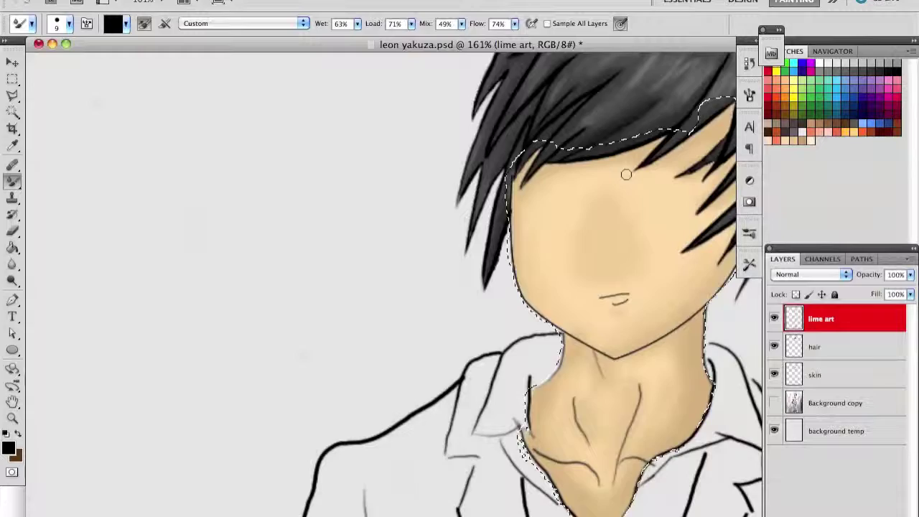
{"action": "key", "text": "shift+b"}
{"action": "scroll", "coordinate": [480, 284], "scroll_direction": "up", "scroll_amount": 3}
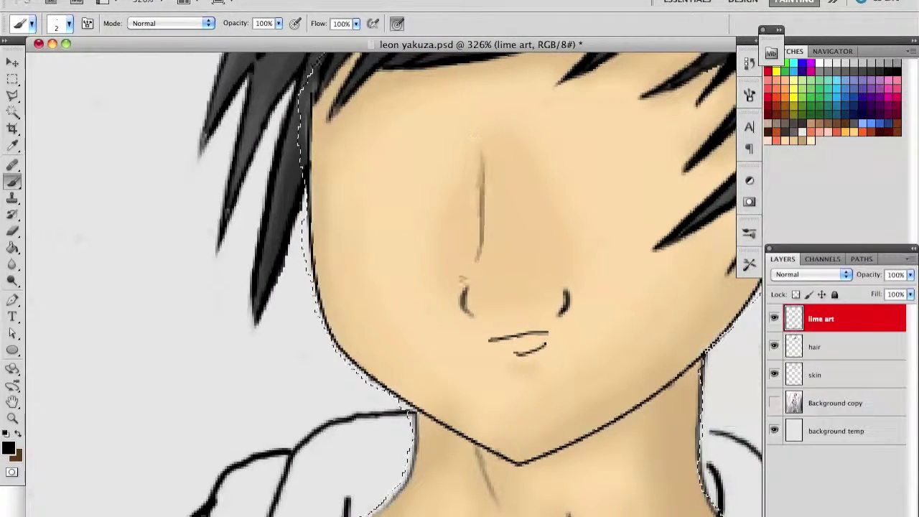
{"action": "key", "text": "e"}
{"action": "scroll", "coordinate": [466, 154], "scroll_direction": "down", "scroll_amount": 5}
{"action": "scroll", "coordinate": [454, 241], "scroll_direction": "up", "scroll_amount": 5}
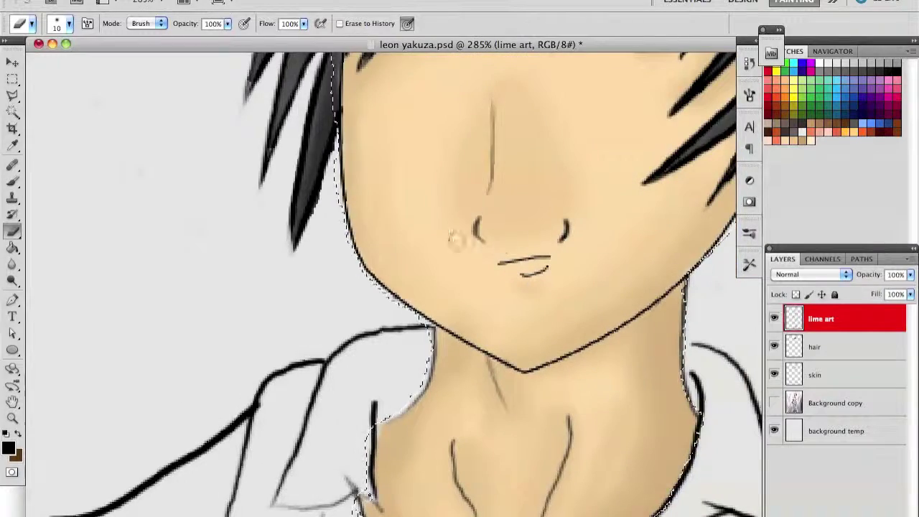
{"action": "key", "text": "b"}
{"action": "scroll", "coordinate": [443, 278], "scroll_direction": "down", "scroll_amount": 2}
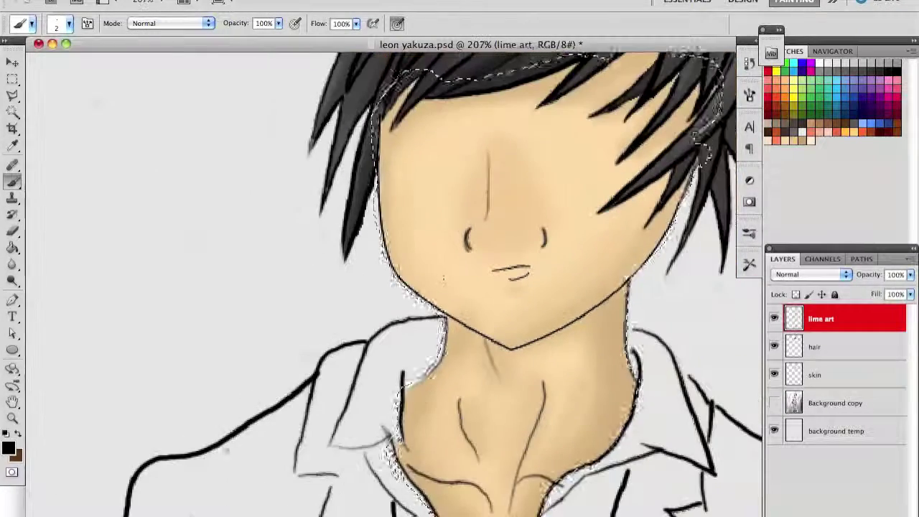
{"action": "key", "text": "e"}
{"action": "key", "text": "b"}
Draw the thin vertical nose line and erase the separate nostril marks.
{"action": "mouse_move", "coordinate": [488, 154]}
{"action": "left_mouse_down"}
{"action": "mouse_move", "coordinate": [483, 250]}
{"action": "mouse_move", "coordinate": [531, 248]}
{"action": "left_mouse_up"}
{"action": "mouse_move", "coordinate": [494, 175]}
{"action": "left_mouse_down"}
{"action": "mouse_move", "coordinate": [497, 220]}
{"action": "mouse_move", "coordinate": [545, 226]}
{"action": "left_mouse_up"}
{"action": "scroll", "coordinate": [539, 154], "scroll_direction": "down", "scroll_amount": 1}
{"action": "key", "text": "ctrl+shift+d"}
{"action": "key", "text": "e"}
{"action": "key", "text": "b"}
{"action": "left_click", "coordinate": [871, 381]}
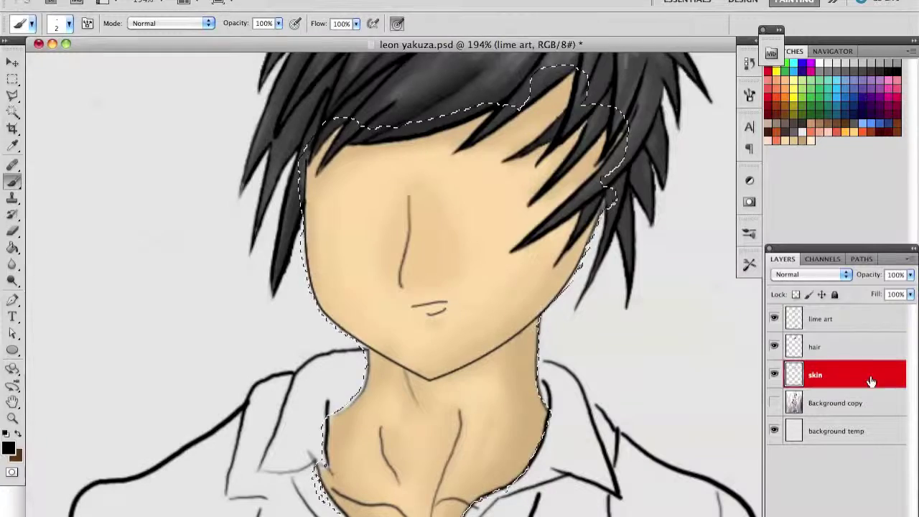